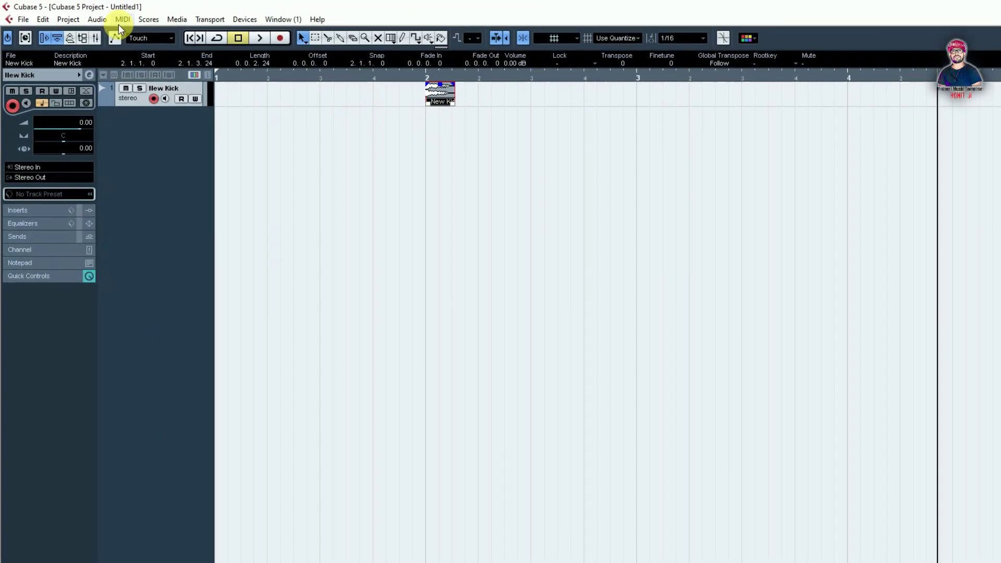
pyautogui.click(116, 22)
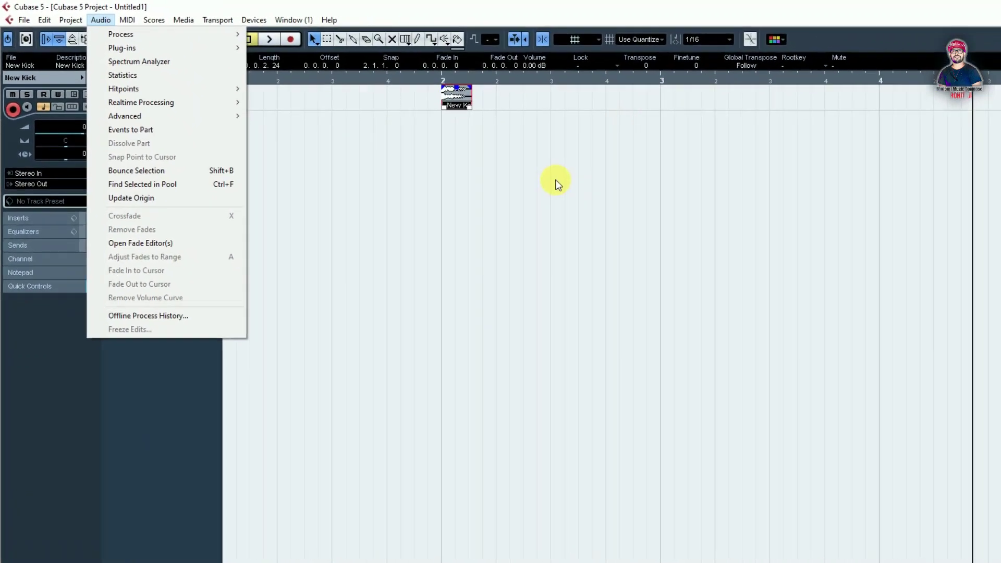
pyautogui.click(557, 184)
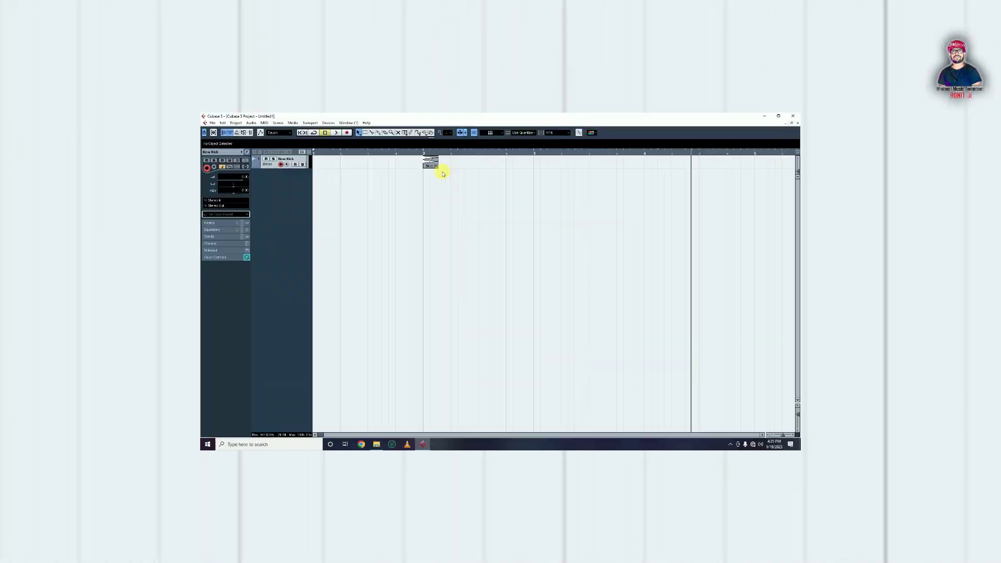
# Step: Duplicate the New Kick event onto each following beat through the start of bar 3, giving five evenly spaced kicks
pyautogui.moveTo(455, 98); pyautogui.dragTo(567, 90)
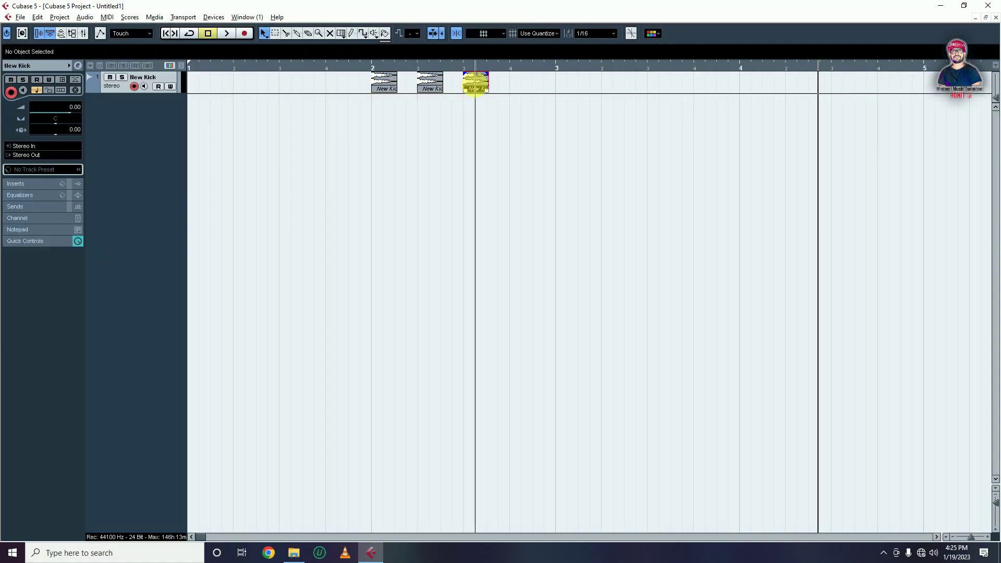
pyautogui.click(600, 137)
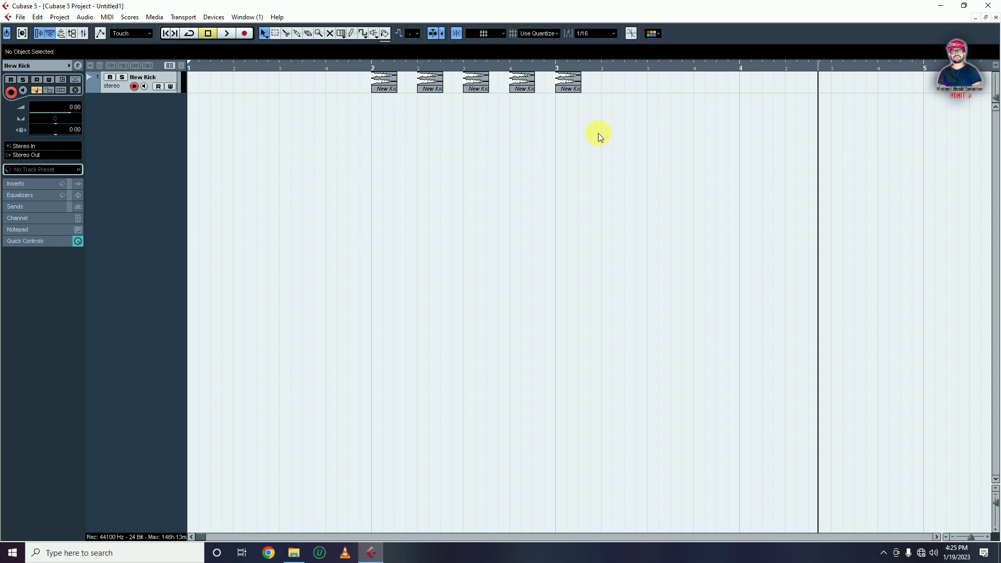
# Step: Apply a fade-out of 0.0.1.32 to all five kick events together
pyautogui.hotkey('ctrl', 'a')
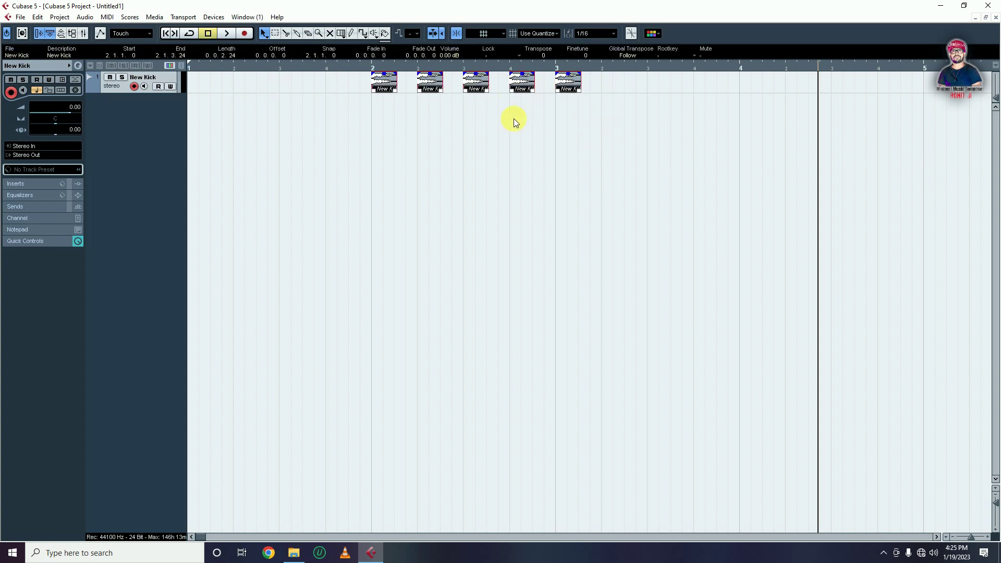
pyautogui.click(516, 166)
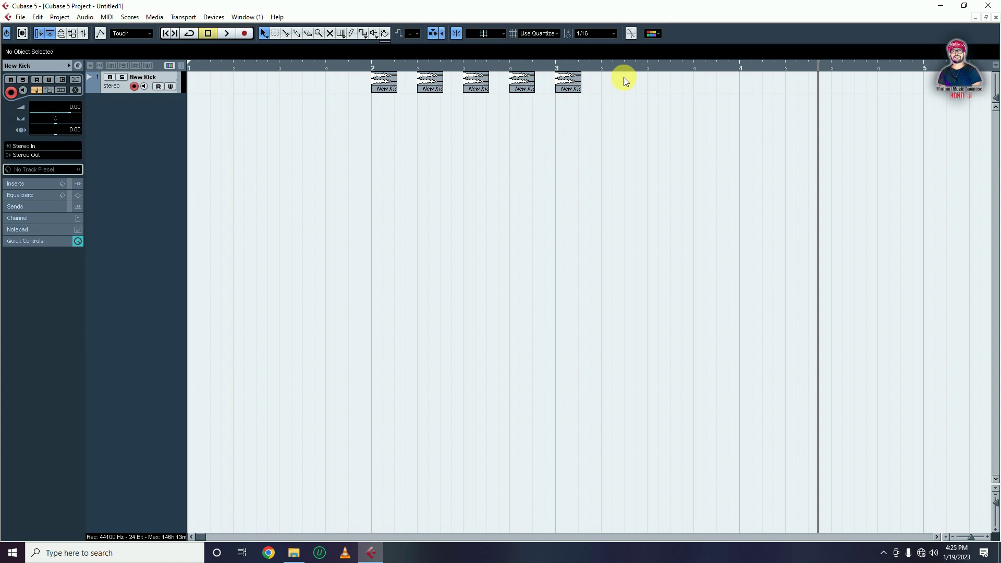
pyautogui.moveTo(609, 80); pyautogui.dragTo(325, 88)
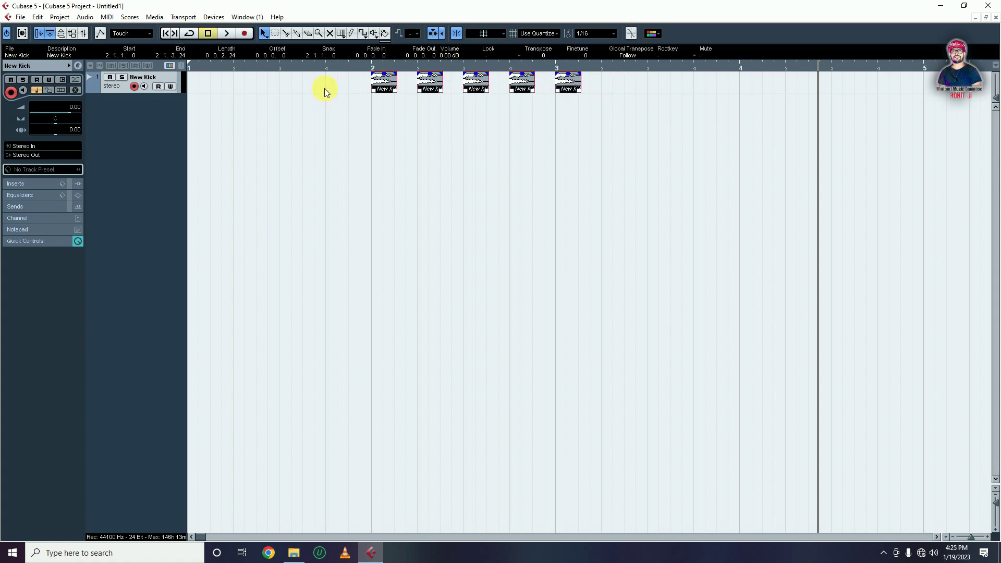
pyautogui.moveTo(397, 89); pyautogui.dragTo(399, 93)
pyautogui.click(433, 122)
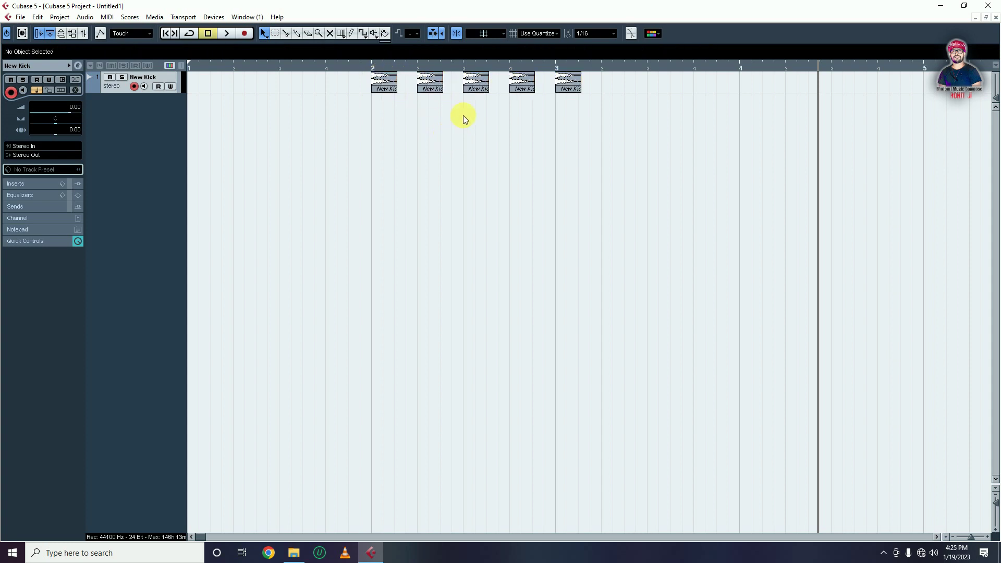
# Step: Bounce all the kick events into one event that replaces the originals, and trim it to end at 3.1.1.0 with length 1.0.0.0
pyautogui.hotkey('ctrl', 'a')
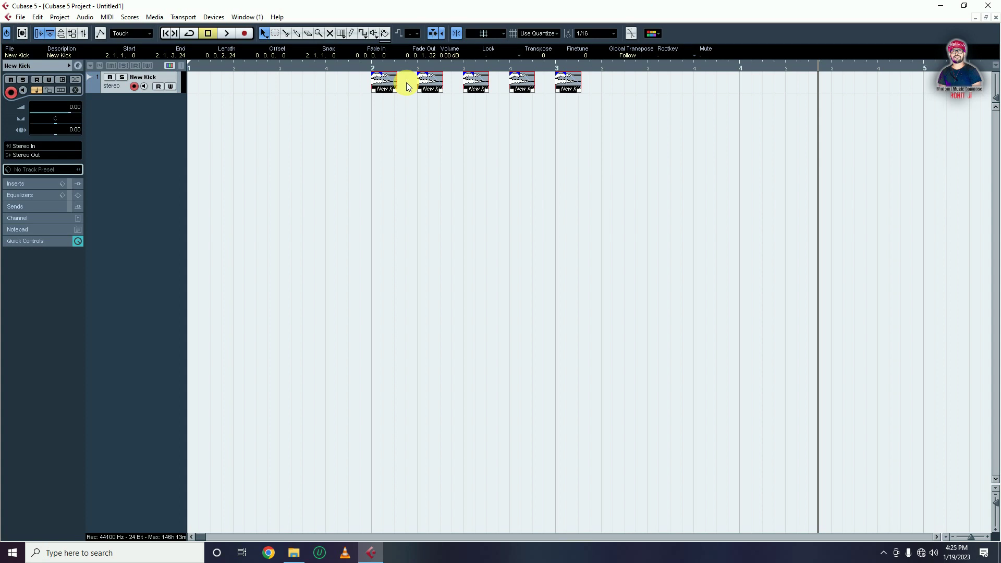
pyautogui.click(85, 17)
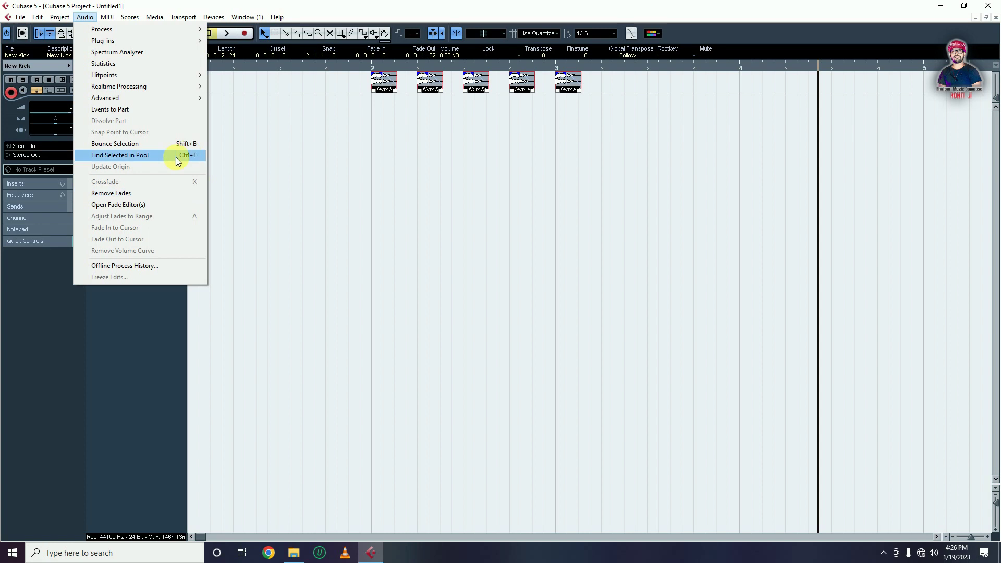
pyautogui.click(120, 145)
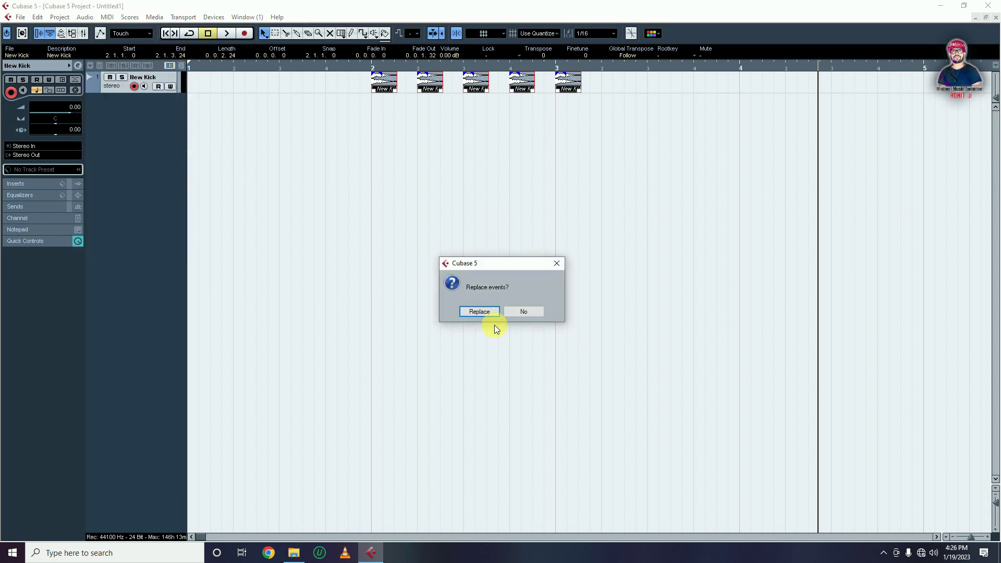
pyautogui.click(484, 312)
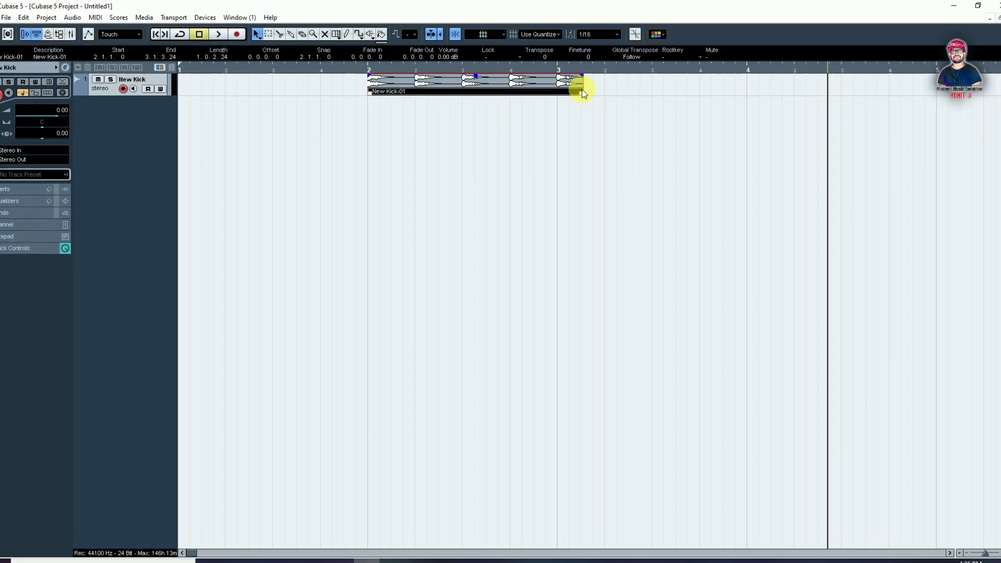
pyautogui.moveTo(578, 91); pyautogui.dragTo(570, 116)
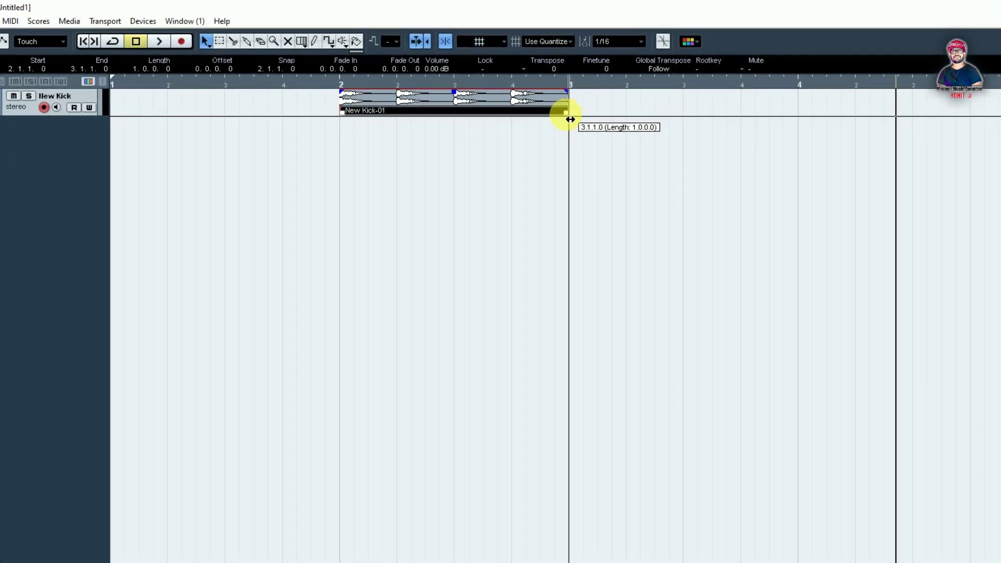
pyautogui.click(526, 183)
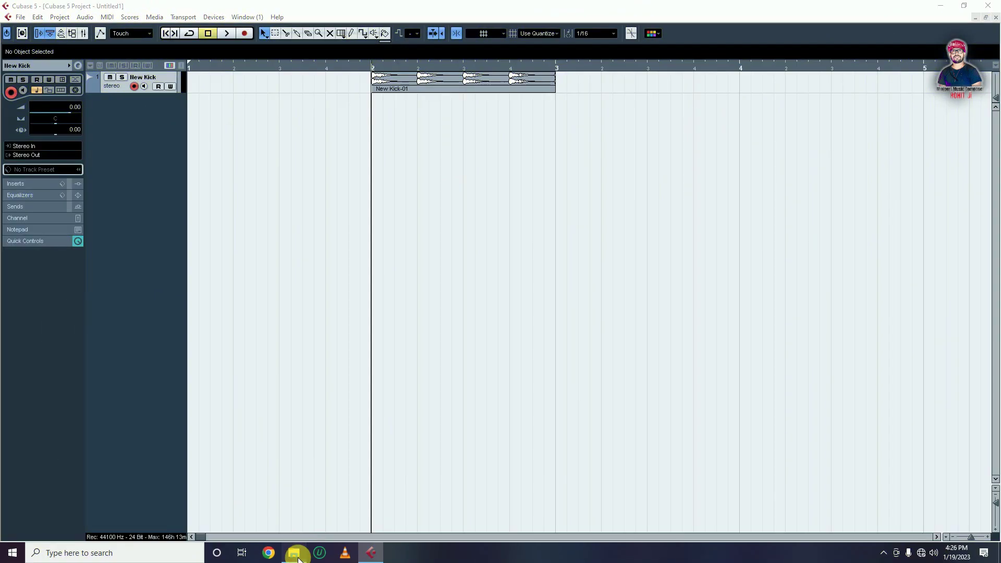
# Step: Import the HHDGFDGHJKL_9 sample onto a new track below the kick at 2.1.3, copied to the working directory and converted to 24 bit
pyautogui.click(297, 556)
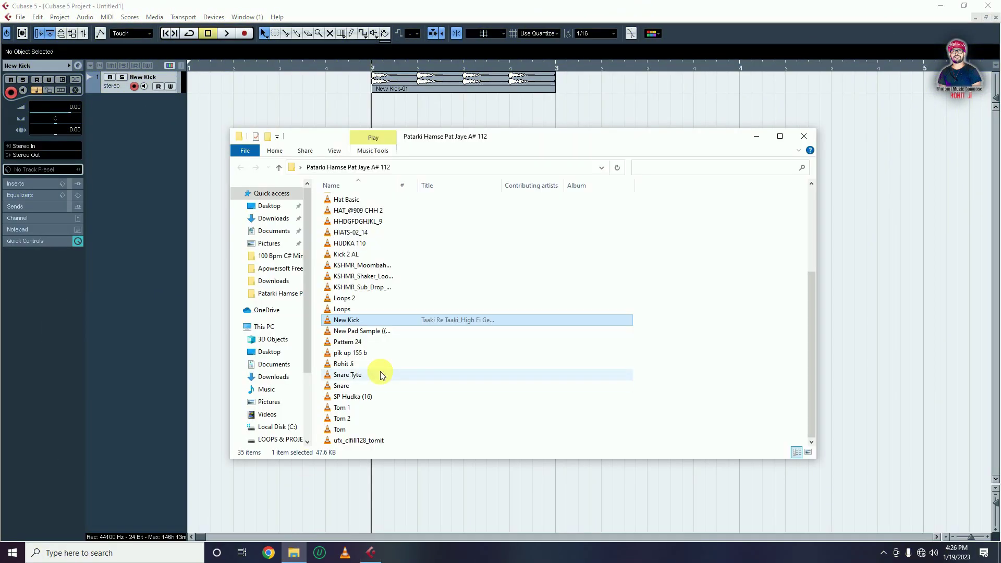
pyautogui.moveTo(418, 137); pyautogui.dragTo(402, 266)
pyautogui.moveTo(341, 350); pyautogui.dragTo(394, 134)
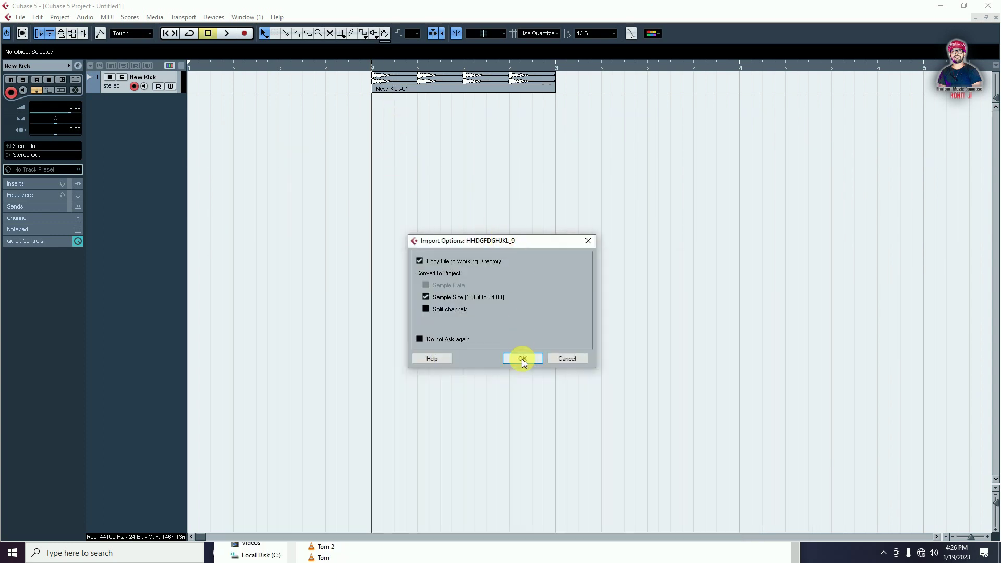
pyautogui.click(522, 359)
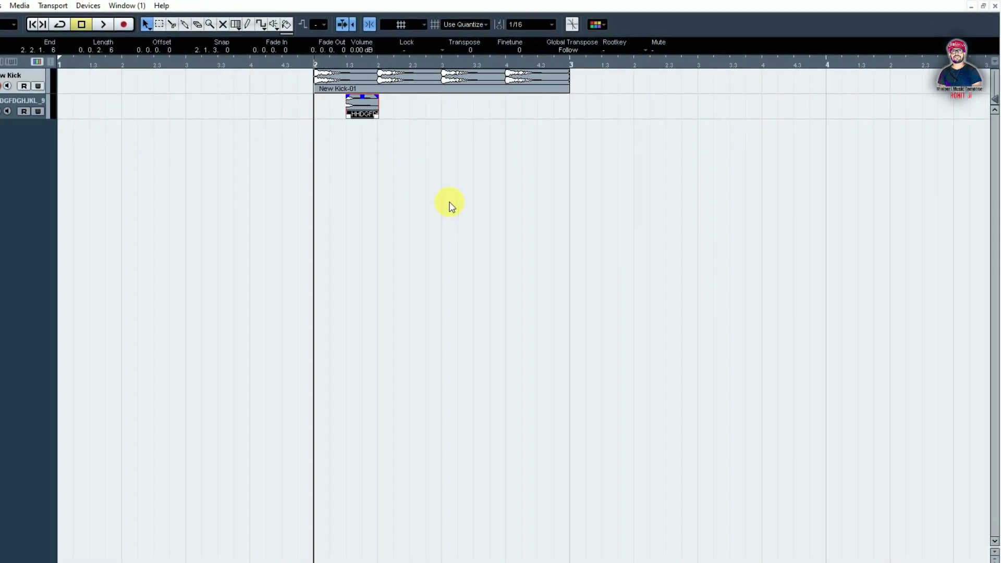
# Step: Move the HHDGFDGHJKL_9 event to 2.1.2.0 and shorten its end to 2.1.3
pyautogui.press('h')
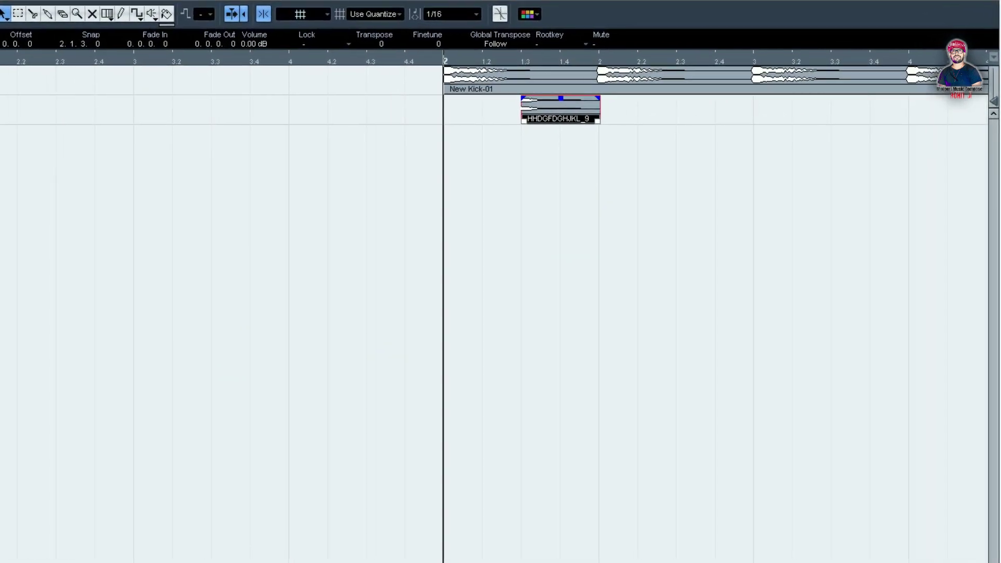
pyautogui.click(564, 239)
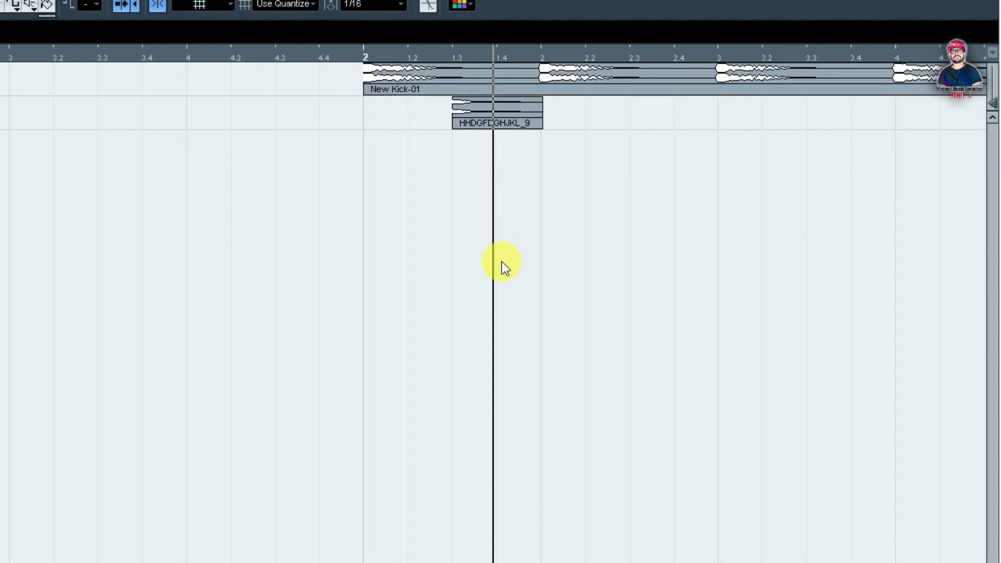
pyautogui.press('KP_1')
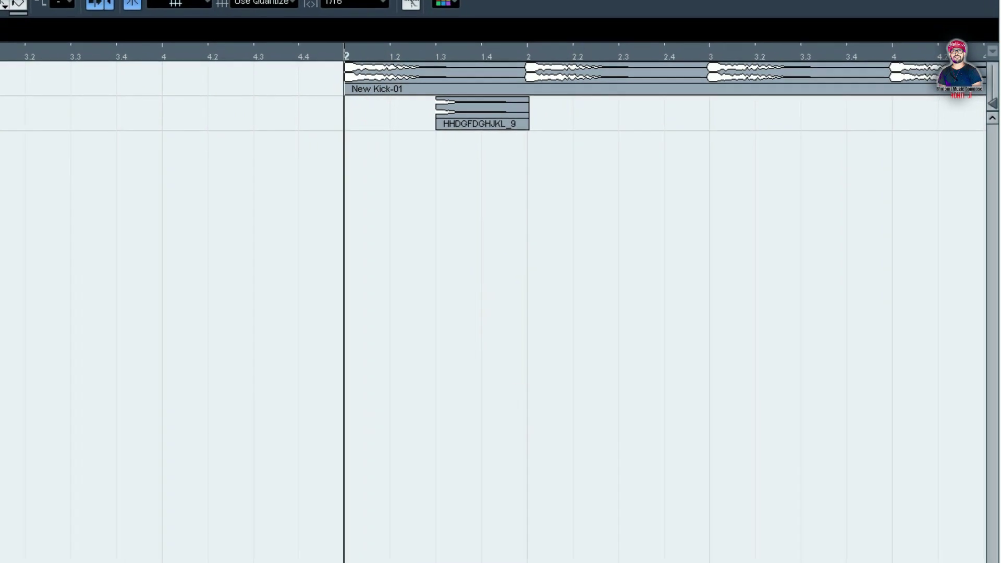
pyautogui.hotkey('shift', 'h')
pyautogui.hotkey('shift', 'h')
pyautogui.hotkey('shift', 'h')
pyautogui.hotkey('shift', 'h')
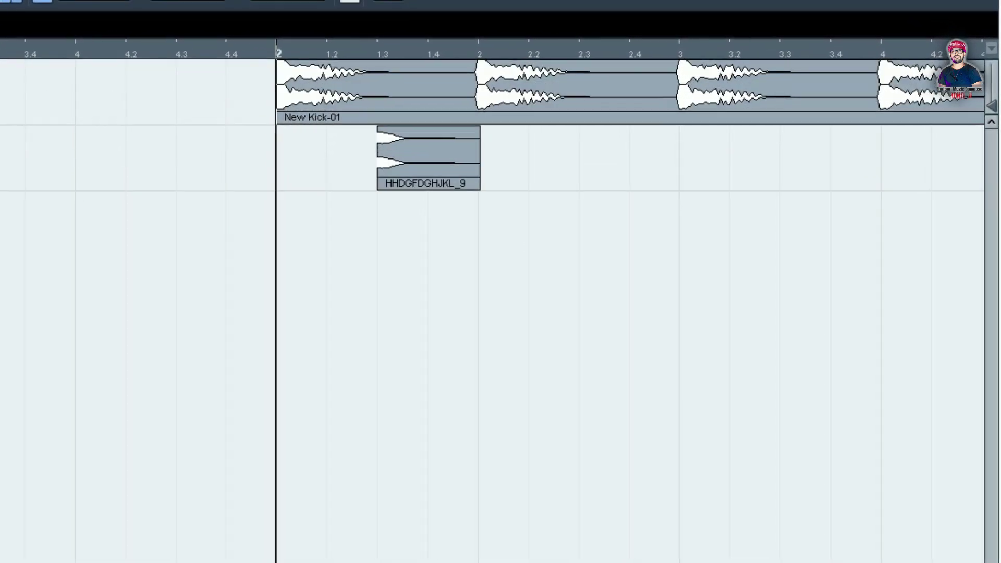
pyautogui.press('g')
pyautogui.press('g')
pyautogui.press('h')
pyautogui.press('h')
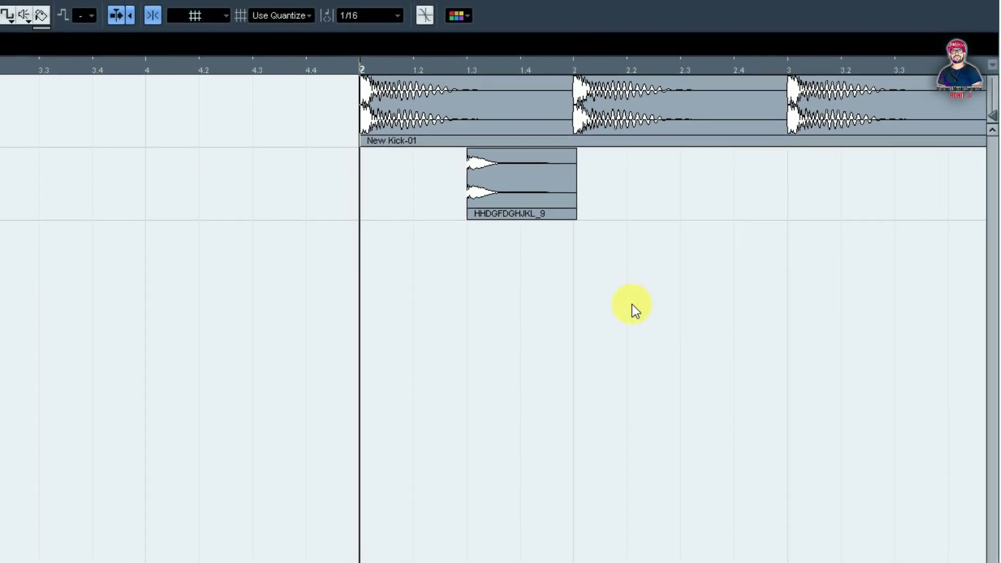
pyautogui.hscroll(5, 500, 313)
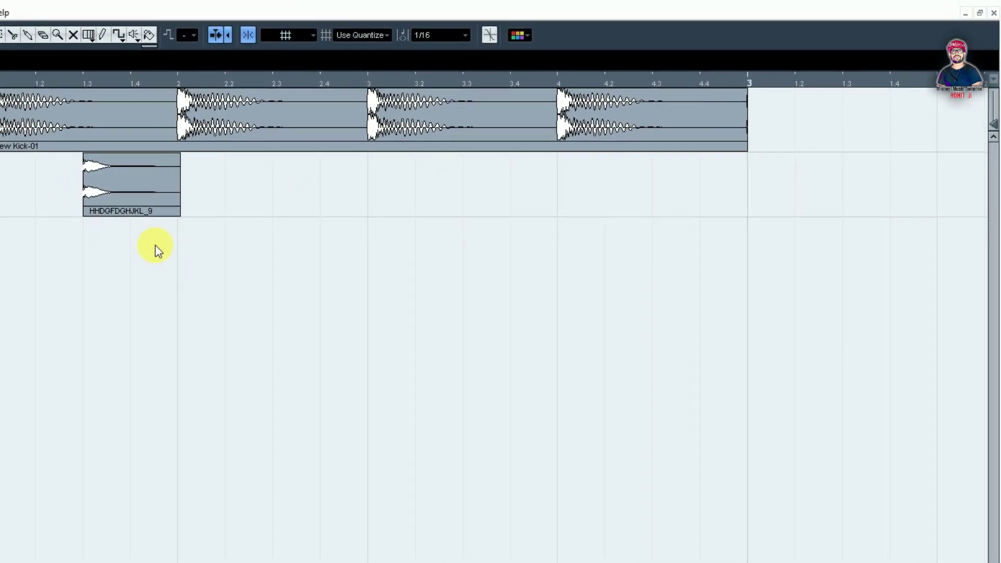
pyautogui.press('space')
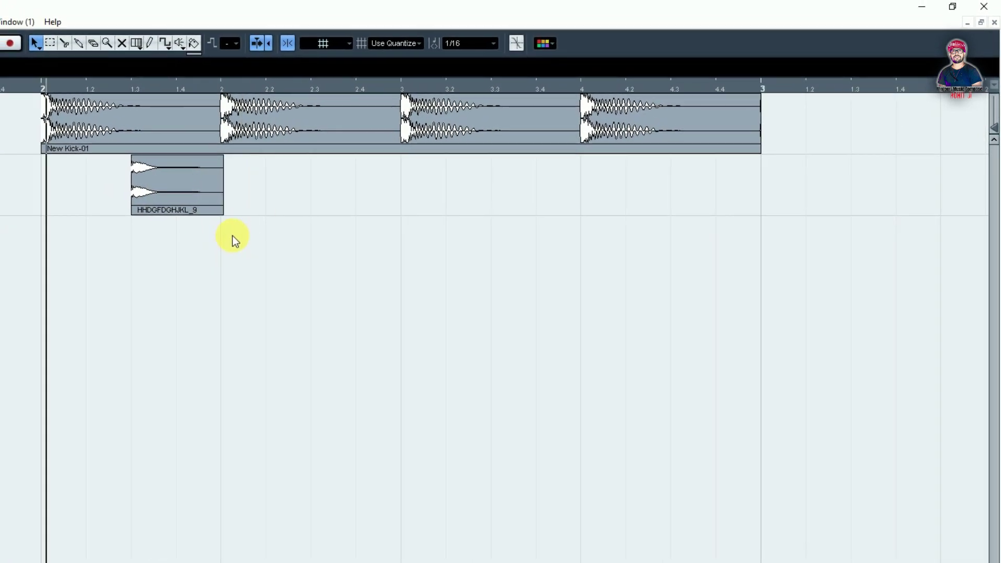
pyautogui.press('space')
pyautogui.moveTo(152, 204); pyautogui.dragTo(104, 190)
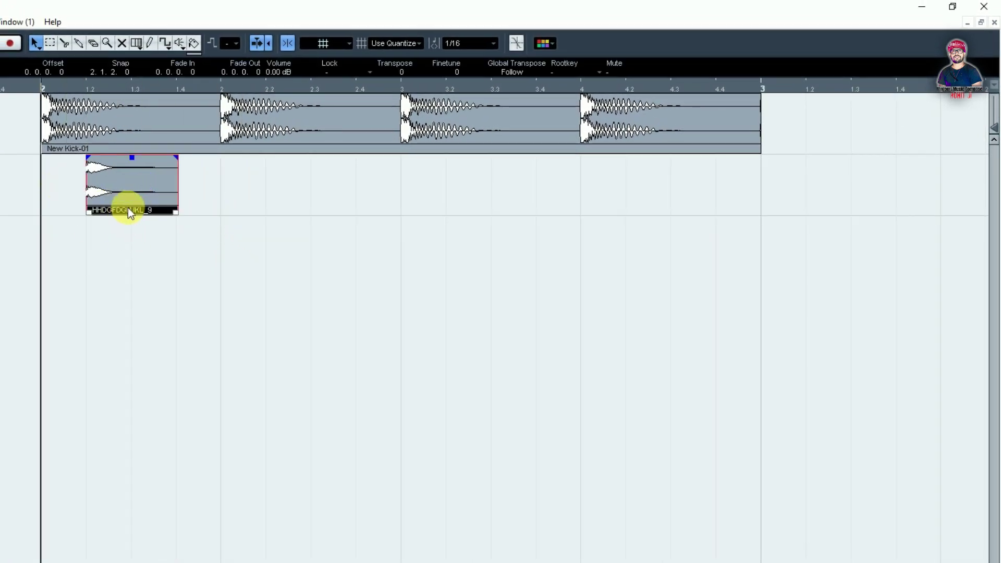
pyautogui.moveTo(182, 211); pyautogui.dragTo(152, 257)
pyautogui.click(197, 272)
# Step: Play back the shortened hi-hat together with the kick loop
pyautogui.press('space')
pyautogui.press('space')
pyautogui.press('space')
pyautogui.press('space')
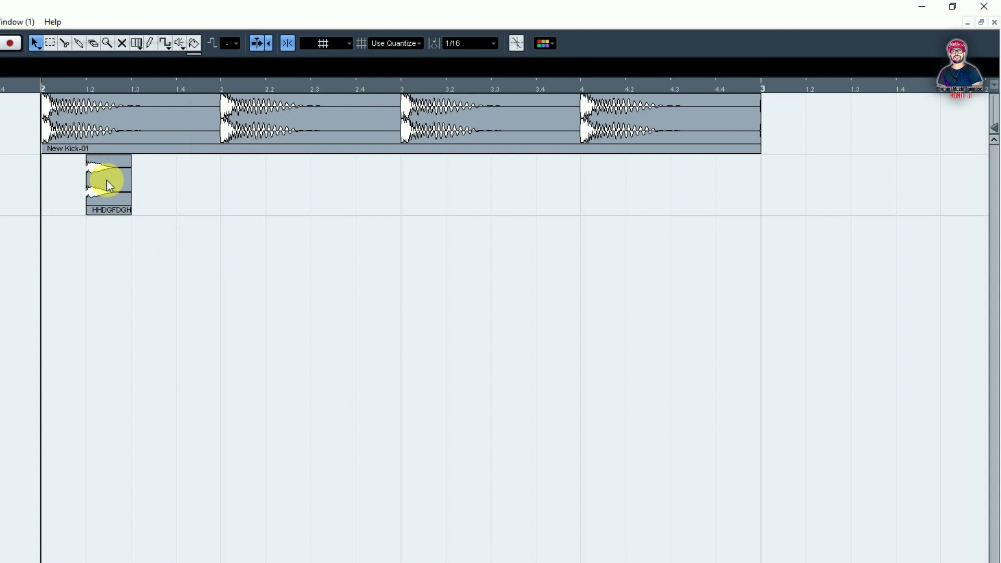
# Step: Try transposing the hi-hat event to 10 and audition it against the kick
pyautogui.click(124, 198)
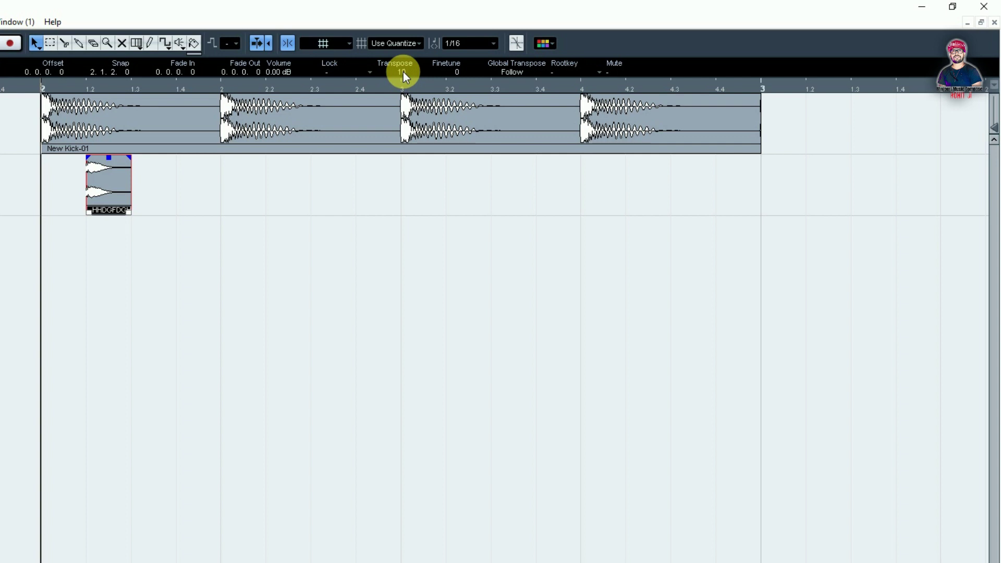
pyautogui.click(262, 234)
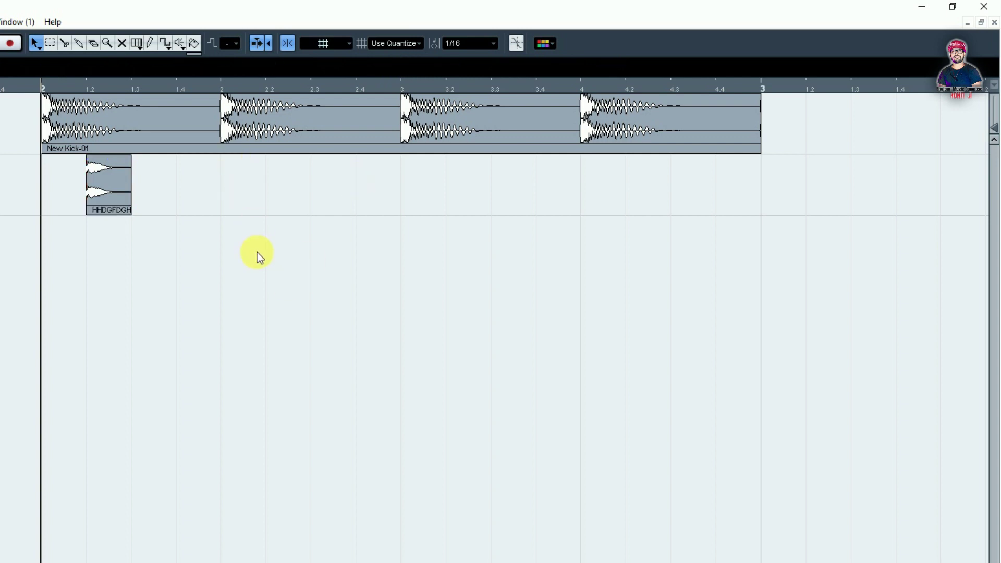
pyautogui.press('space')
pyautogui.press('space')
pyautogui.press('space')
pyautogui.press('space')
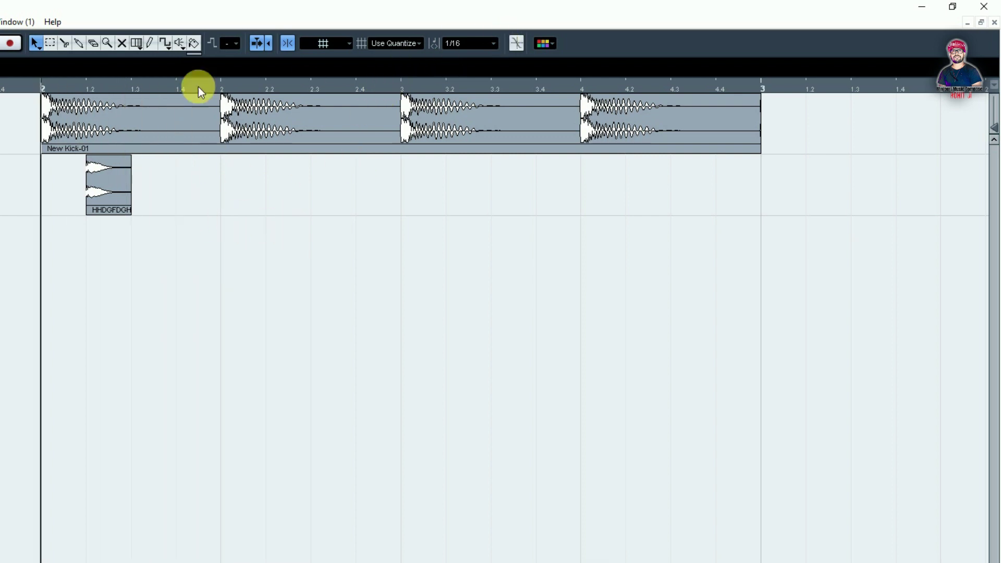
# Step: Set the hi-hat event's transpose to 3 and play it back with the kick
pyautogui.click(103, 188)
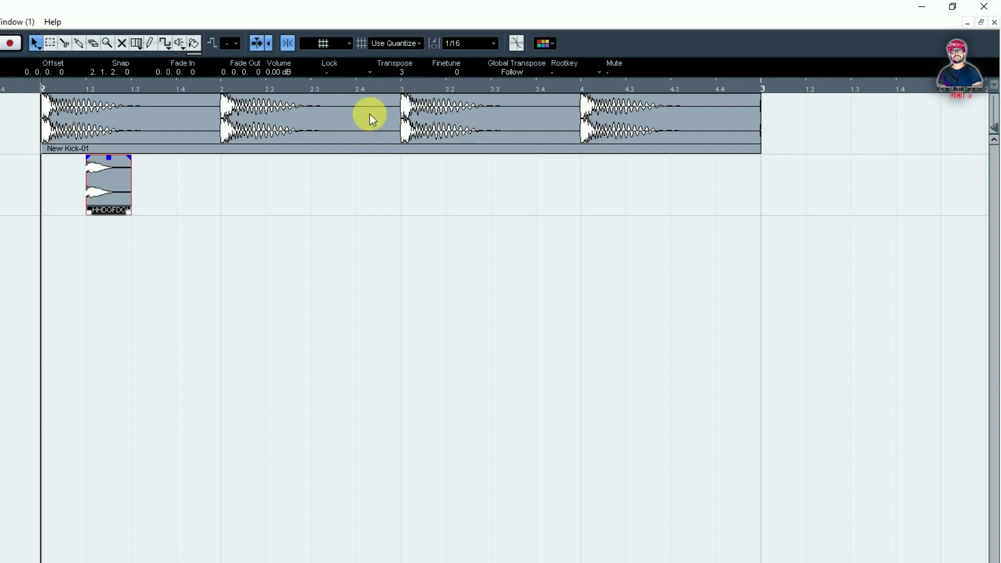
pyautogui.click(215, 305)
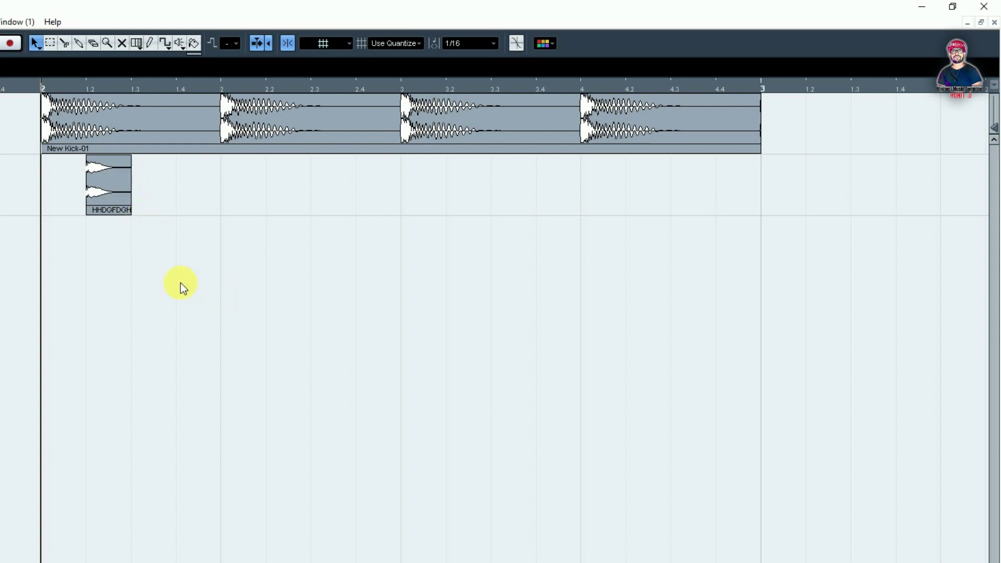
pyautogui.press('space')
pyautogui.press('space')
pyautogui.press('space')
pyautogui.press('space')
# Step: Place the hi-hat at 2.1.4.0 with a copy at 2.1.2.0, audition the pattern, and undo an extra copy in the second beat
pyautogui.moveTo(96, 189); pyautogui.dragTo(184, 195)
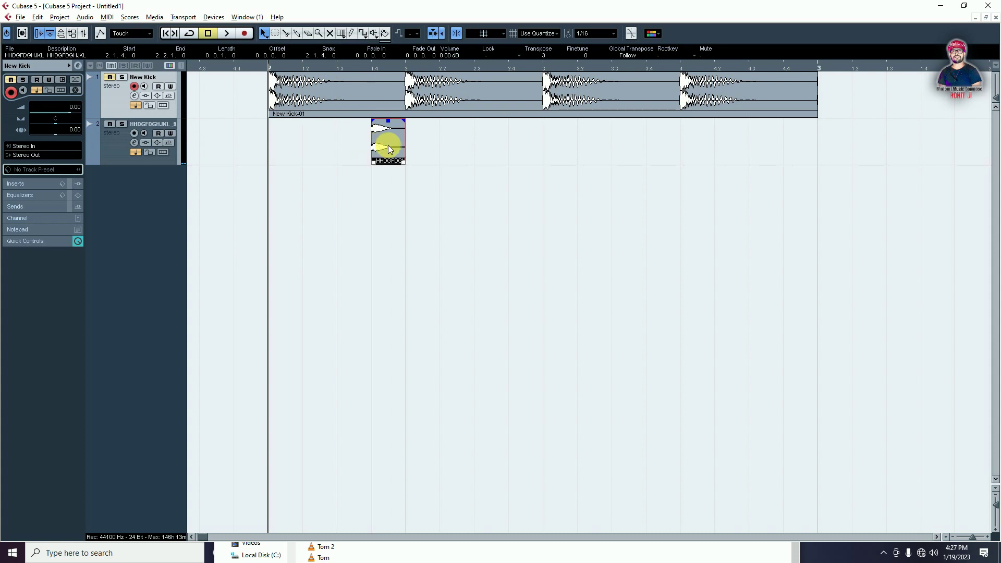
pyautogui.moveTo(390, 149); pyautogui.dragTo(322, 148)
pyautogui.click(387, 147)
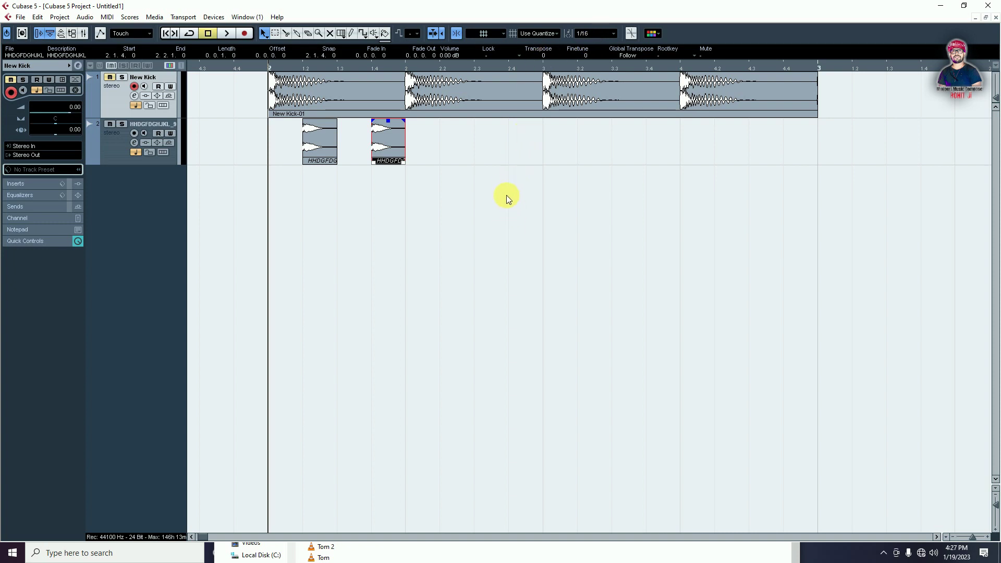
pyautogui.click(420, 224)
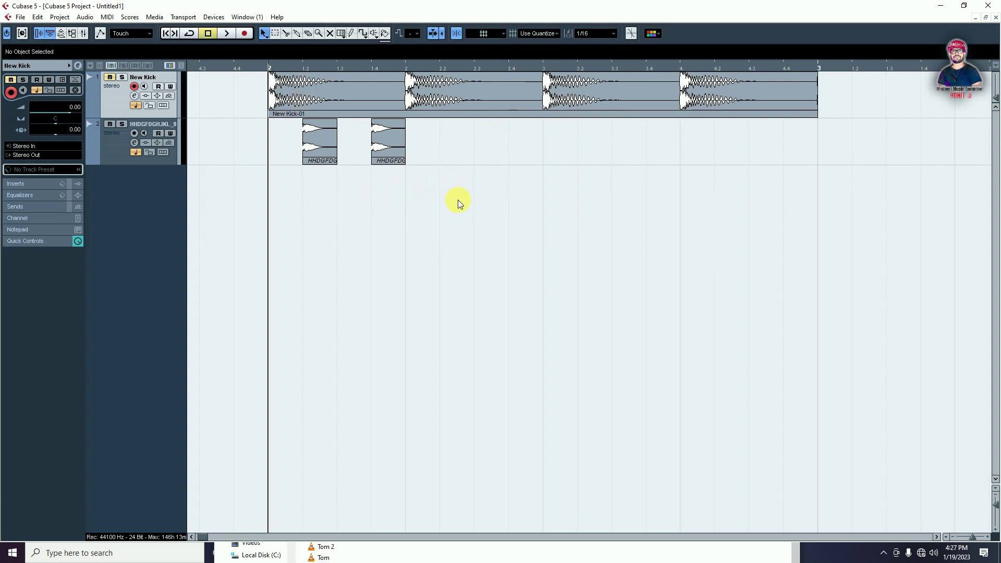
pyautogui.press('space')
pyautogui.press('space')
pyautogui.moveTo(321, 151); pyautogui.dragTo(485, 144)
pyautogui.hotkey('ctrl', 'z')
# Step: Import the SP Hudka (16) sample onto the hi-hat track at 2.2.3.0 and shorten the event to end at 2.3.1.0
pyautogui.click(344, 558)
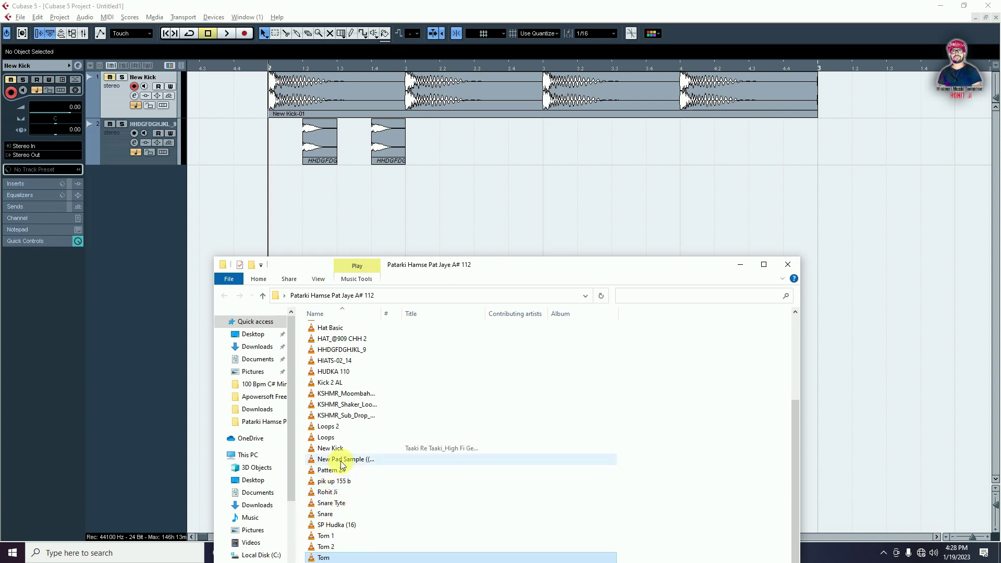
pyautogui.moveTo(416, 260); pyautogui.dragTo(646, 153)
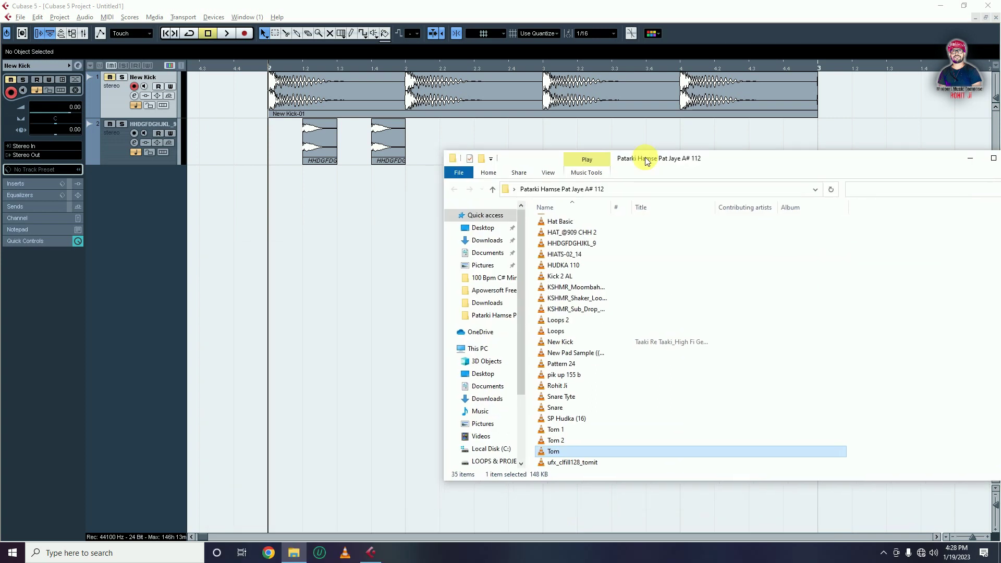
pyautogui.moveTo(560, 418); pyautogui.dragTo(476, 132)
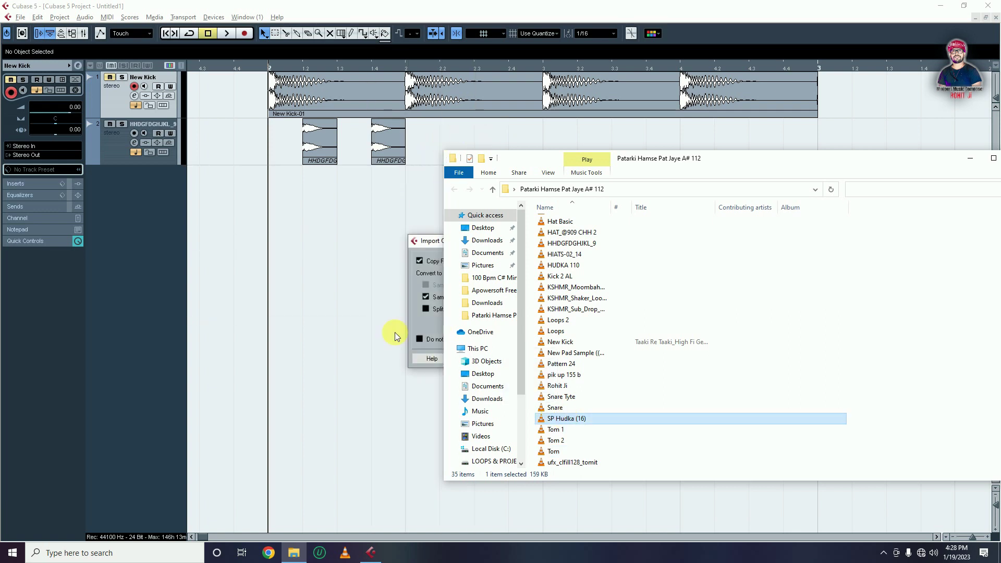
pyautogui.click(422, 342)
pyautogui.click(519, 357)
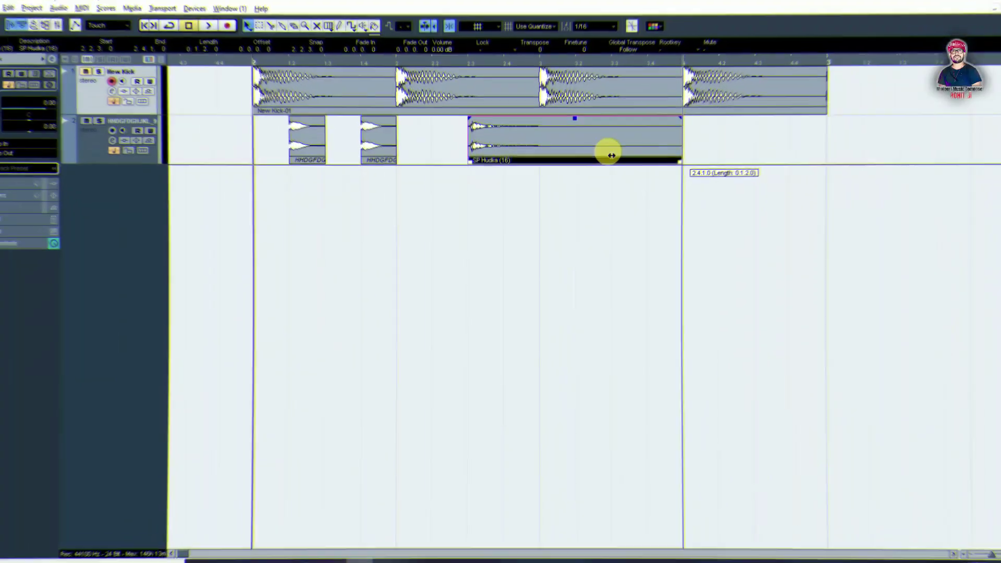
pyautogui.moveTo(606, 153); pyautogui.dragTo(544, 157)
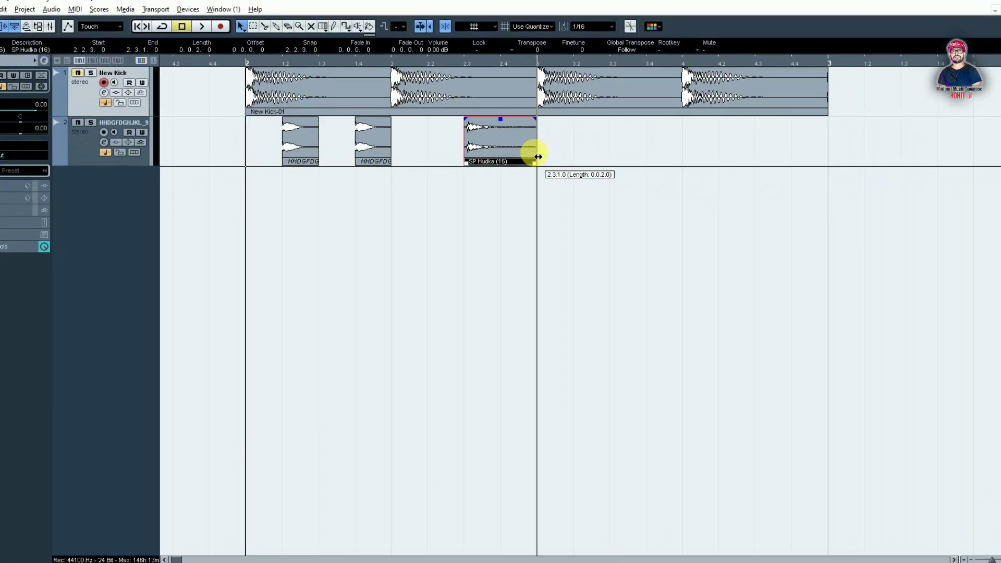
pyautogui.click(464, 221)
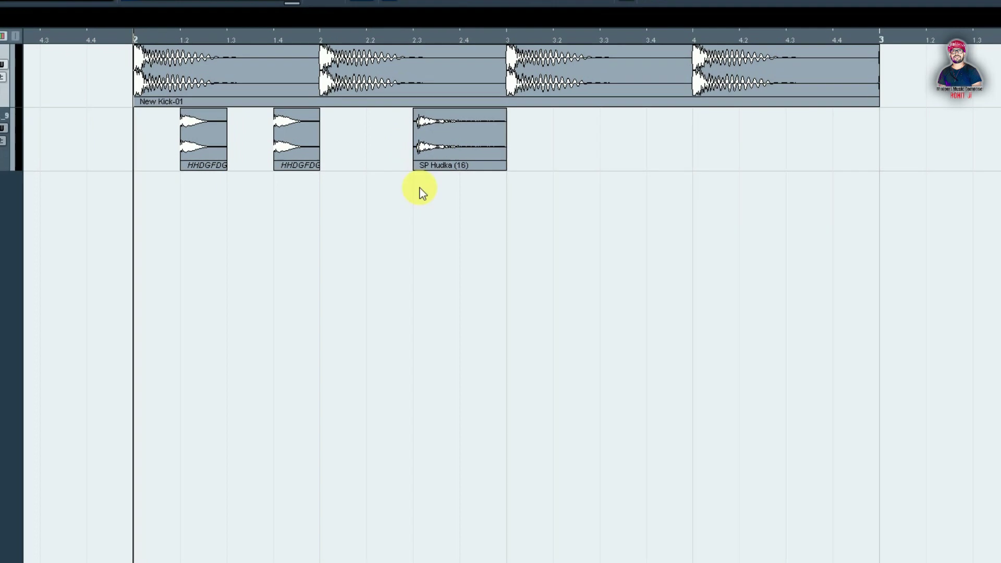
# Step: With snap off, trim the silence before the SP Hudka (16) hit so the event starts at 2.2.3.11
pyautogui.click(401, 32)
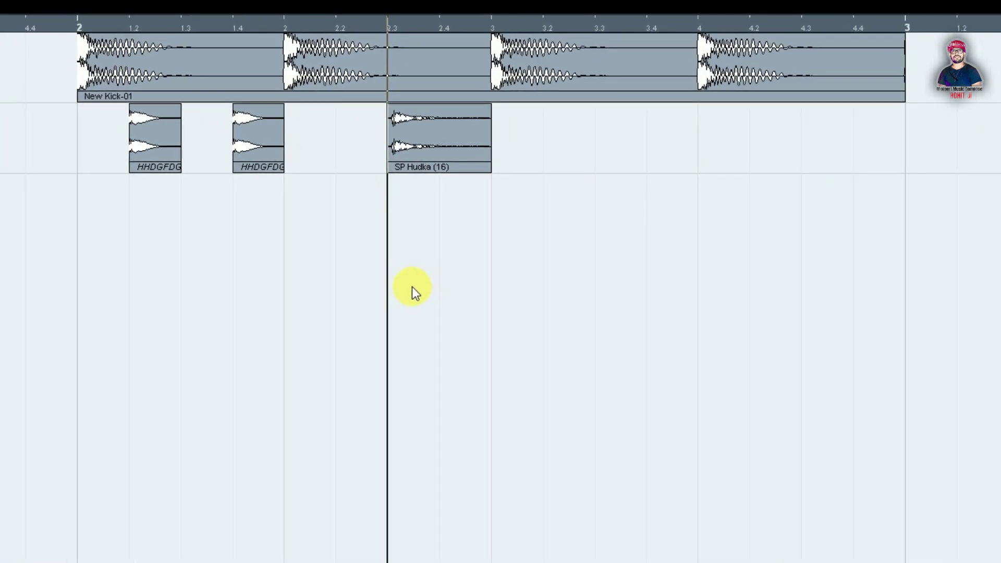
pyautogui.press('space')
pyautogui.press('space')
pyautogui.press('h')
pyautogui.press('h')
pyautogui.press('h')
pyautogui.press('h')
pyautogui.press('h')
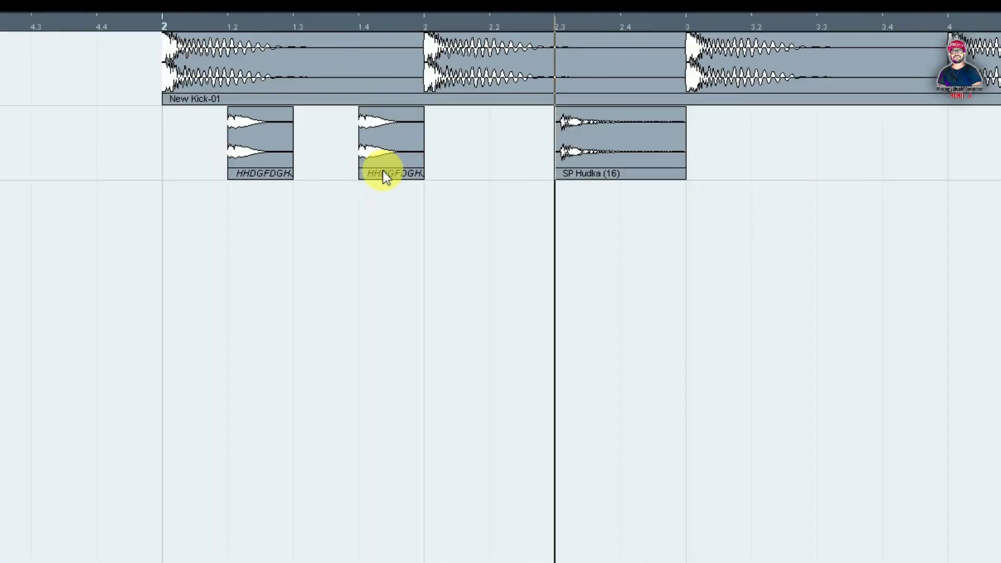
pyautogui.press('h')
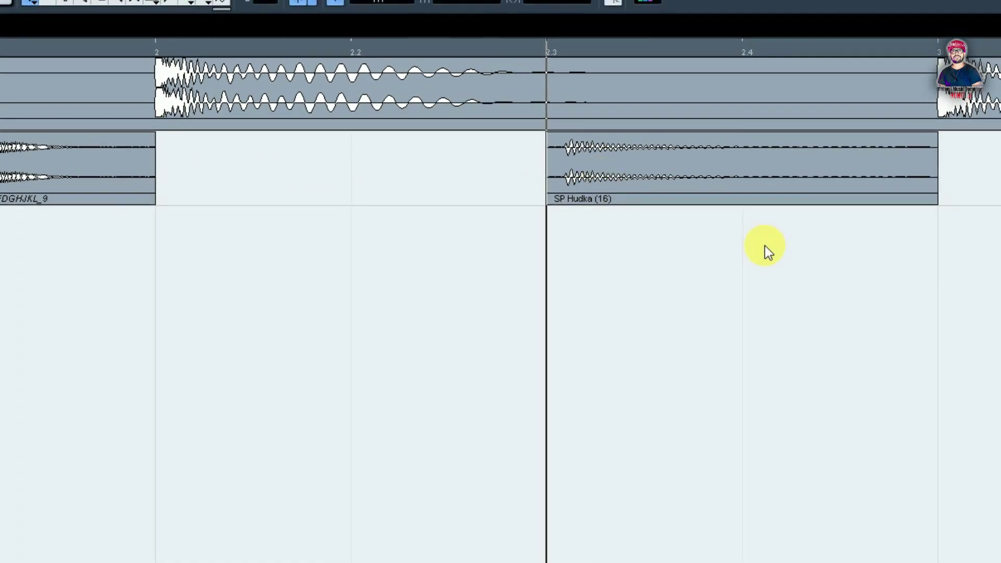
pyautogui.hotkey('shift', 'h')
pyautogui.hotkey('shift', 'h')
pyautogui.hotkey('shift', 'h')
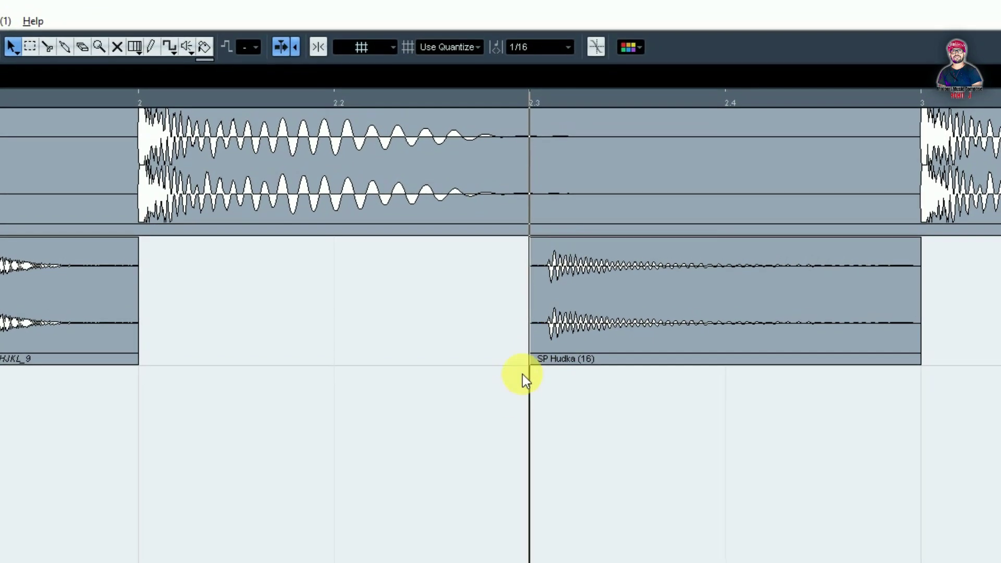
pyautogui.moveTo(531, 364); pyautogui.dragTo(509, 357)
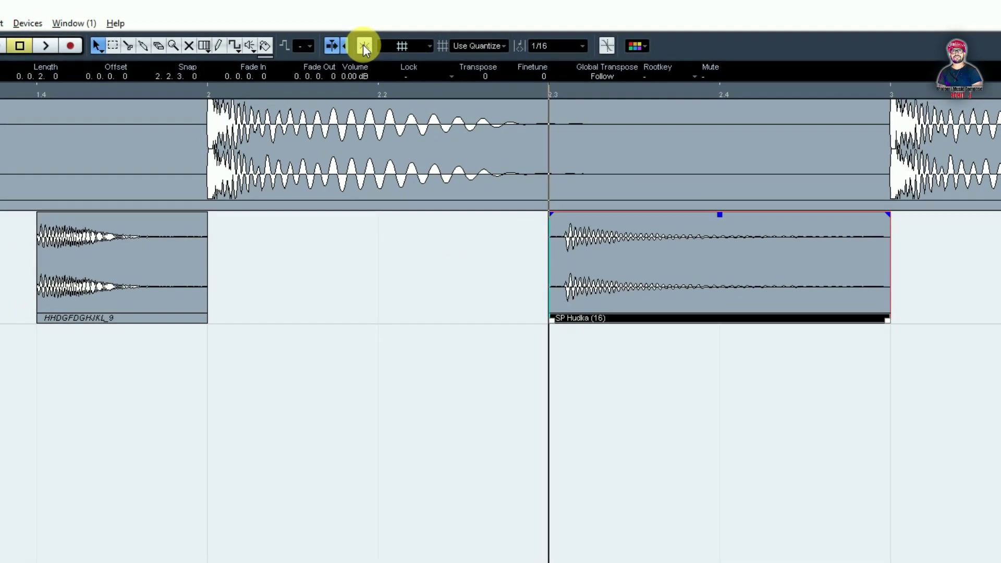
pyautogui.moveTo(556, 309); pyautogui.dragTo(529, 279)
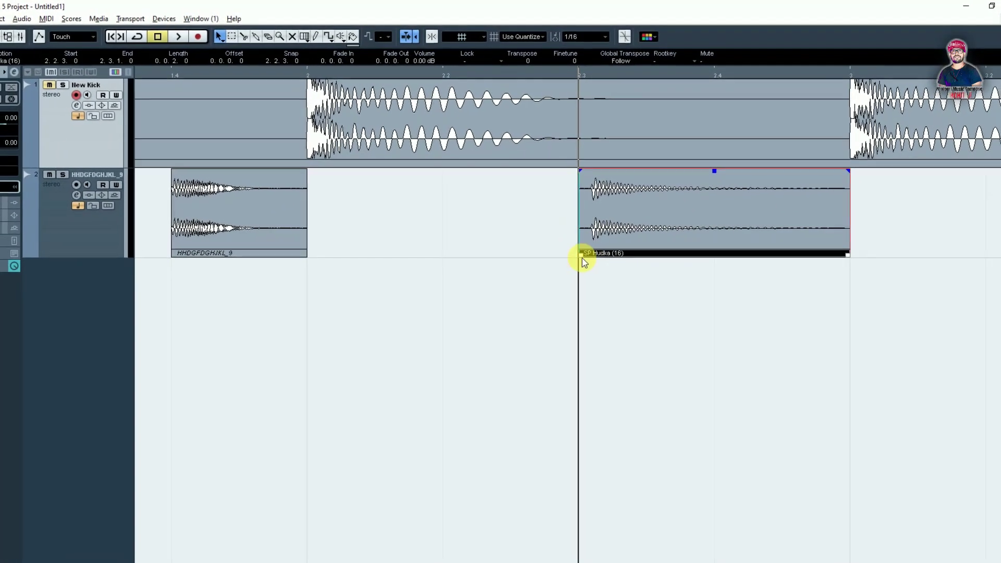
pyautogui.moveTo(580, 258); pyautogui.dragTo(597, 249)
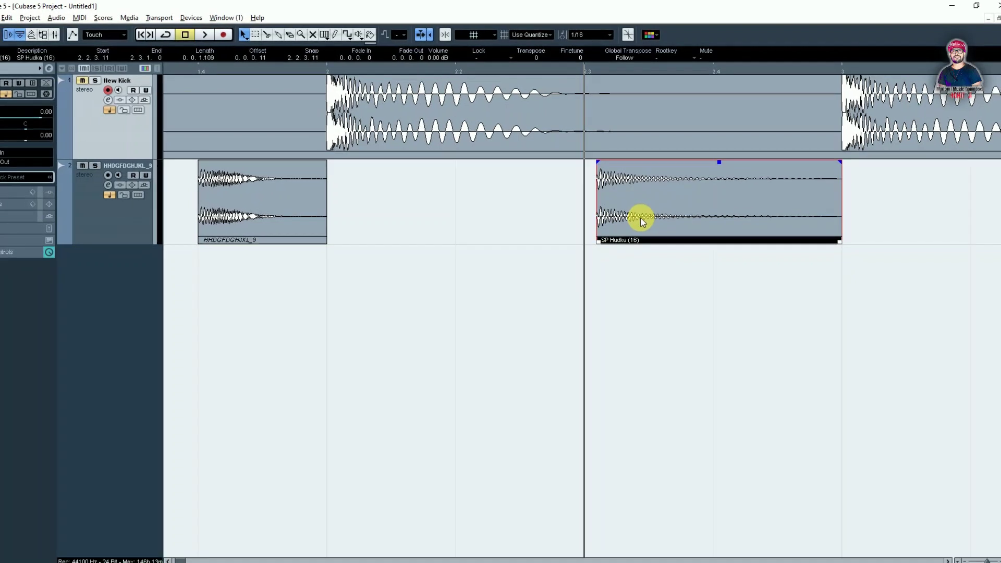
# Step: Turn snap back on and move the trimmed SP Hudka (16) event to 2.2.3.0
pyautogui.press('j')
pyautogui.moveTo(612, 207); pyautogui.dragTo(640, 206)
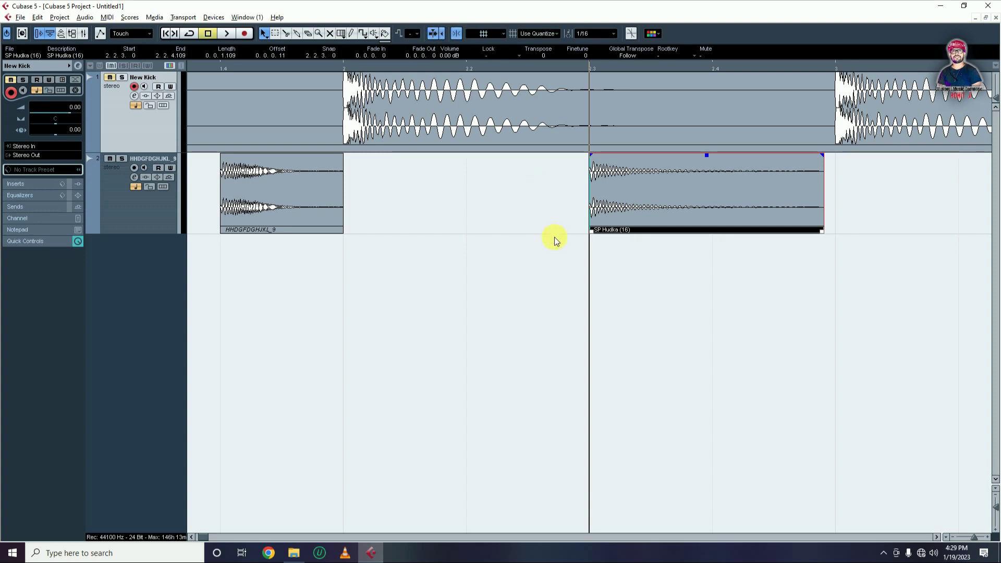
pyautogui.click(588, 252)
pyautogui.press('g')
pyautogui.press('g')
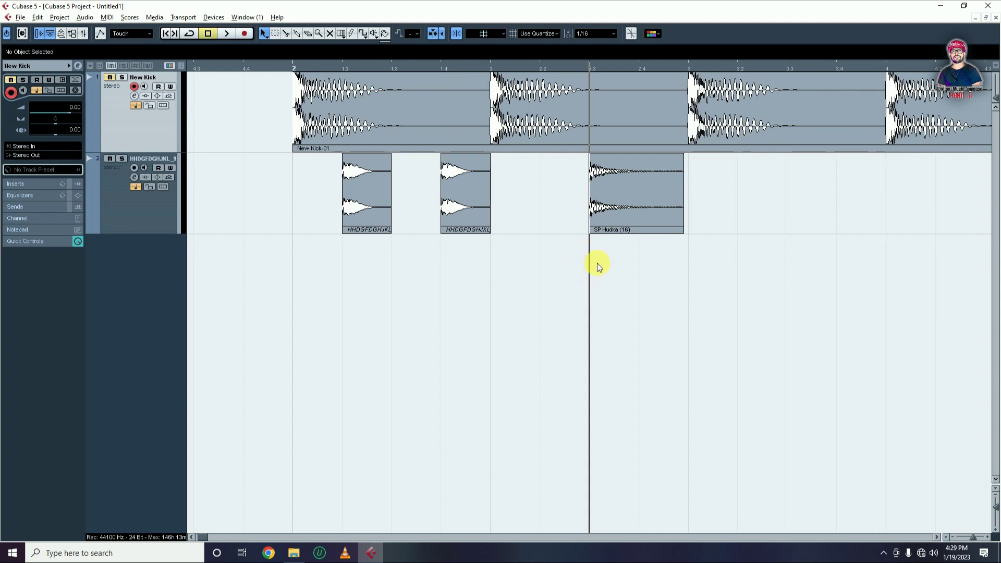
# Step: Play back the SP Hudka (16) hit on its own position and then the pattern from the start of bar 2
pyautogui.press('space')
pyautogui.press('space')
pyautogui.press('space')
pyautogui.press('space')
pyautogui.click(293, 65)
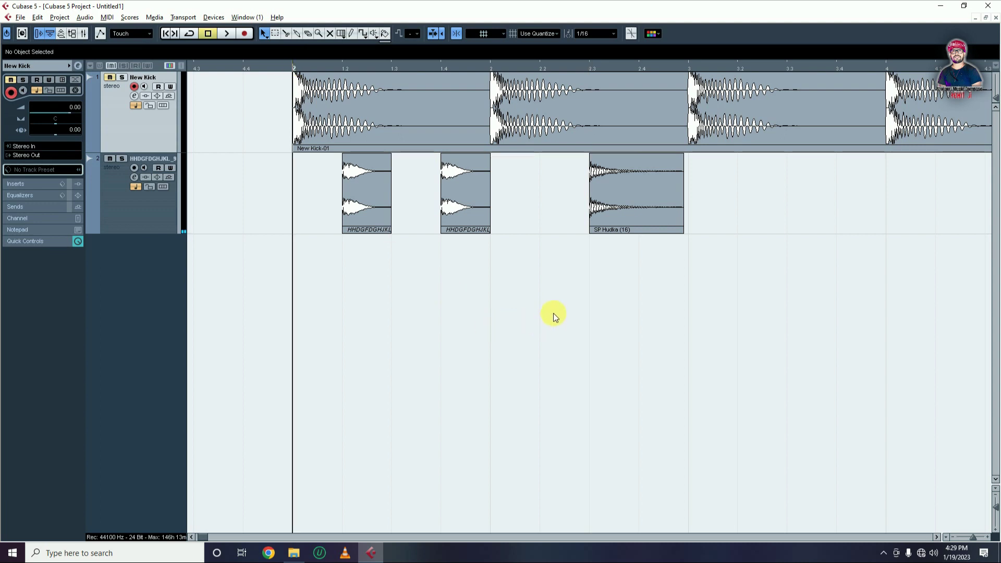
pyautogui.press('space')
pyautogui.press('space')
pyautogui.press('space')
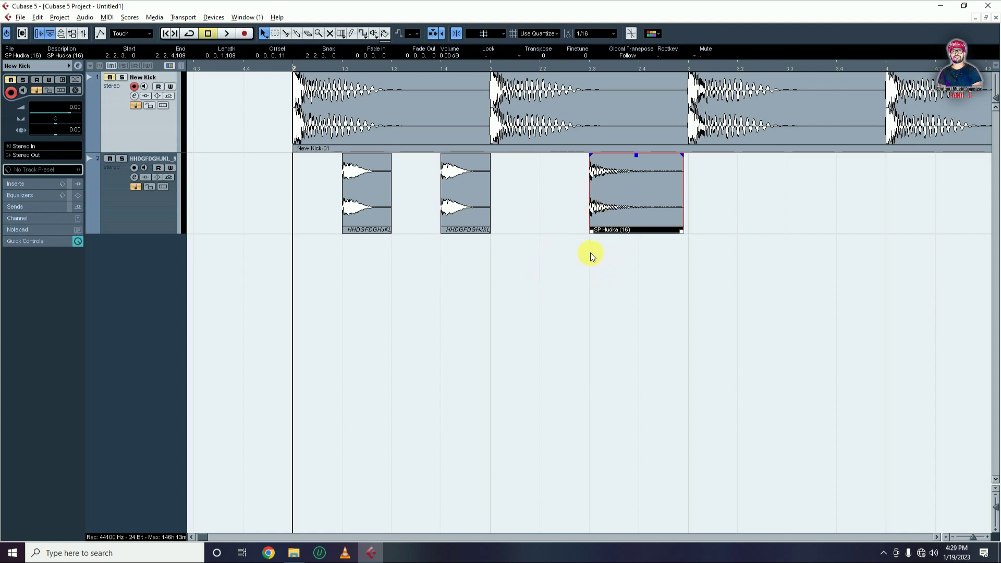
# Step: Set the SP Hudka (16) event's transpose to 3 and audition the pattern
pyautogui.click(584, 287)
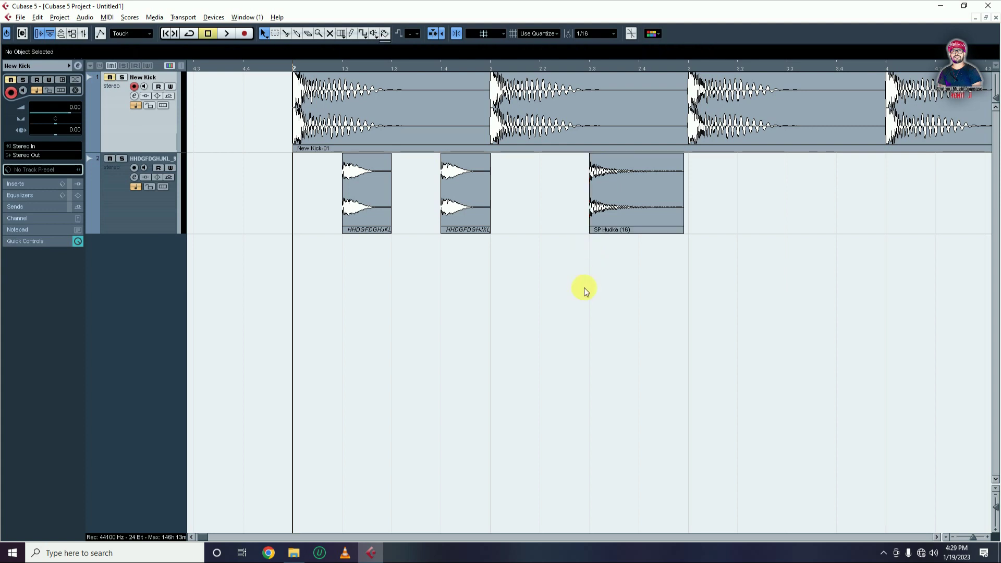
pyautogui.click(614, 199)
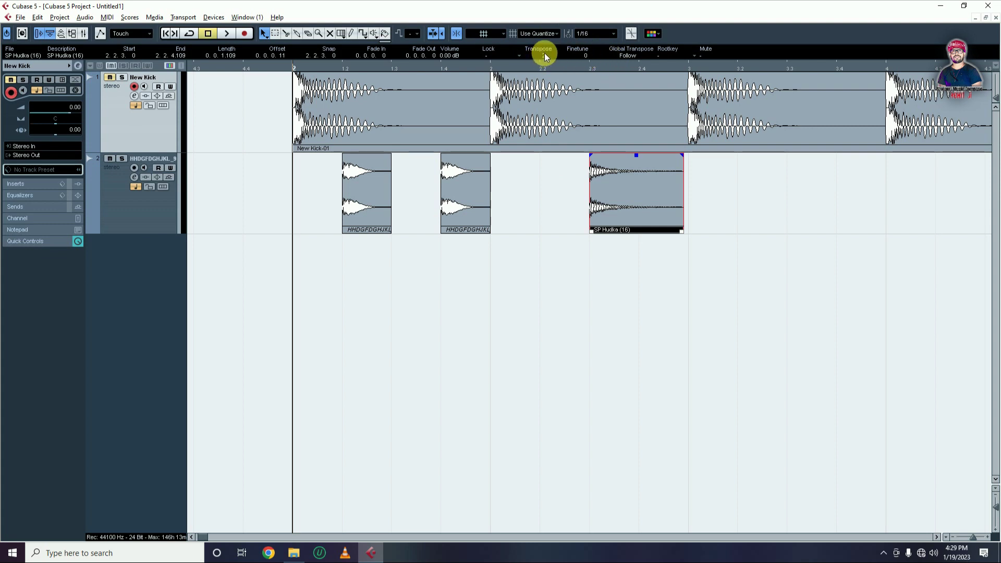
pyautogui.click(623, 296)
pyautogui.press('space')
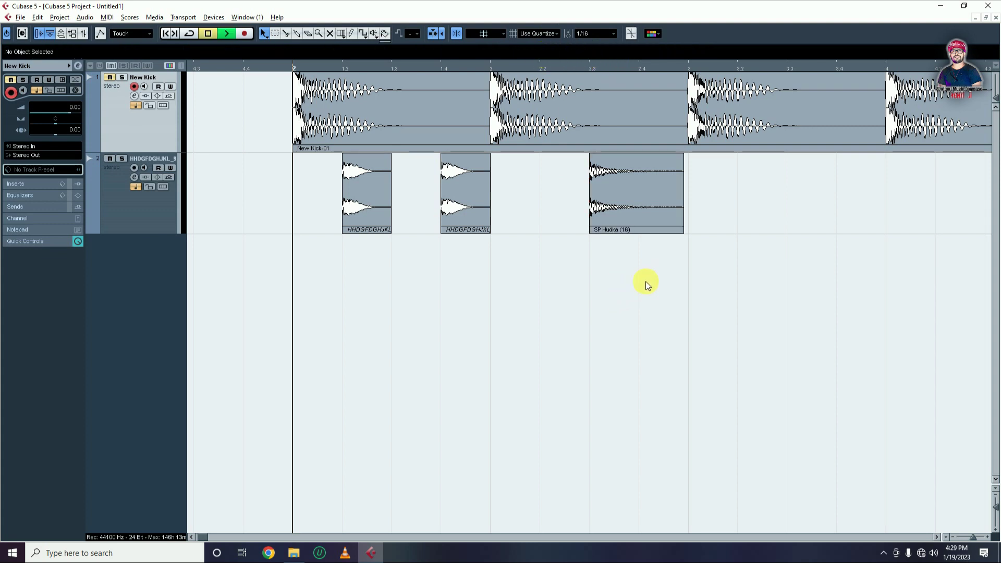
pyautogui.press('space')
pyautogui.press('space')
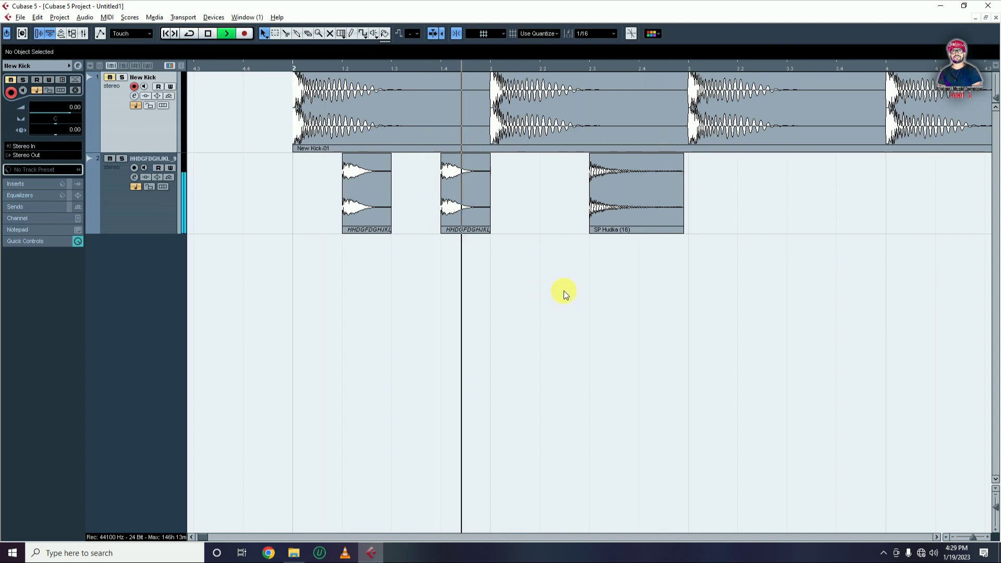
pyautogui.press('space')
# Step: Copy the two hi-hat events and the SP Hudka (16) event two beats on to fill the second half of bar 2
pyautogui.press('g')
pyautogui.press('g')
pyautogui.press('g')
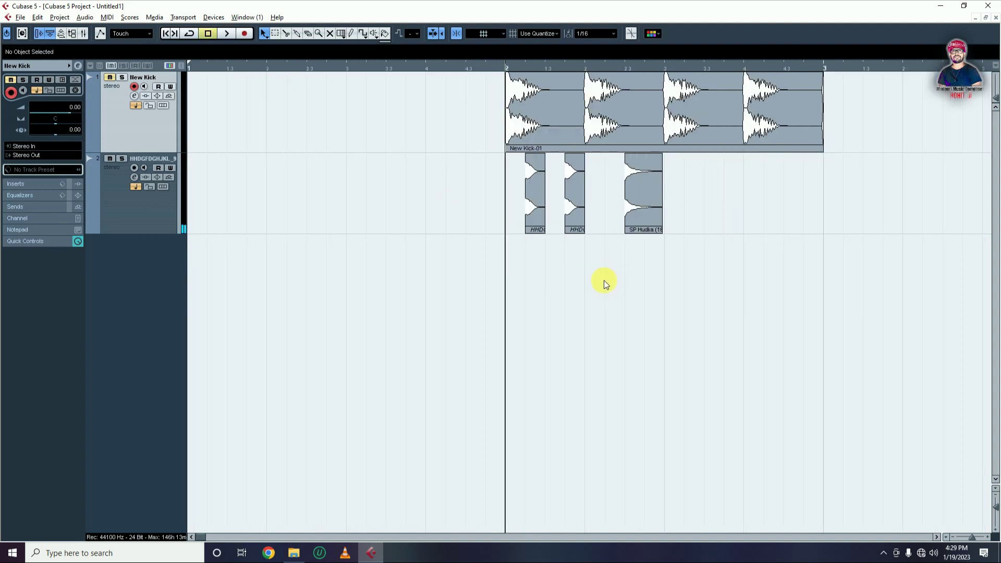
pyautogui.moveTo(541, 210); pyautogui.dragTo(420, 247)
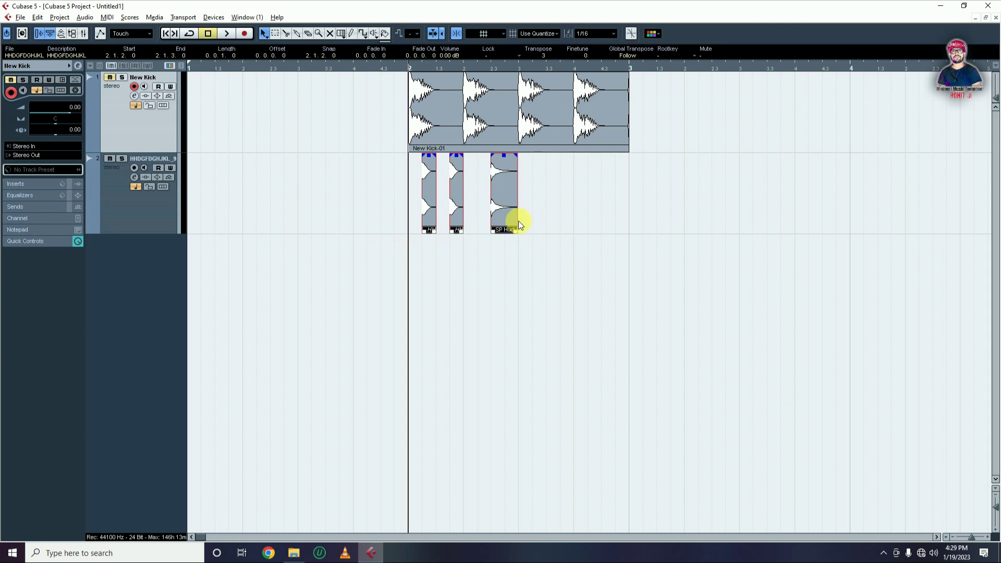
pyautogui.moveTo(501, 217); pyautogui.dragTo(613, 218)
pyautogui.click(605, 267)
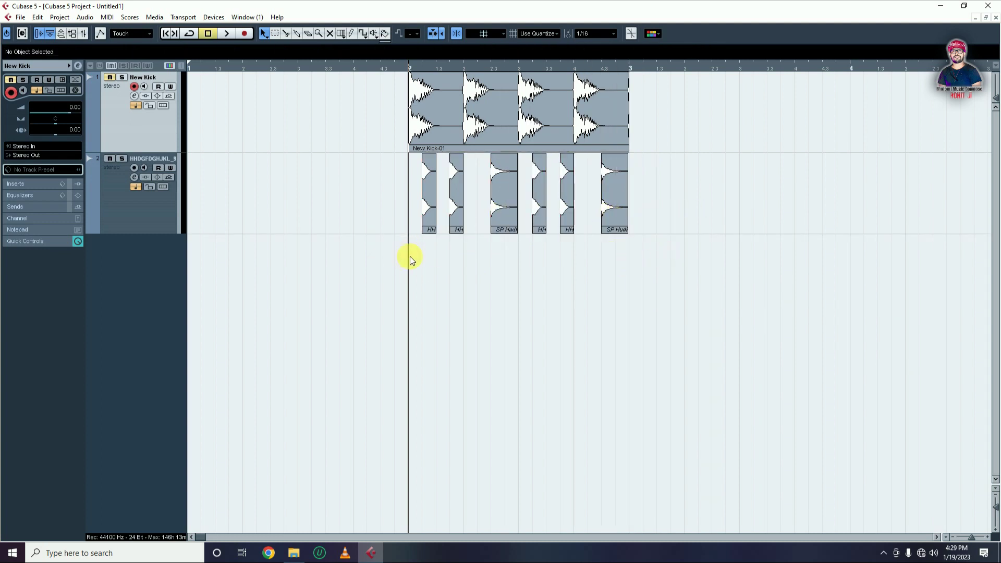
# Step: Place extra copies of the SP Hudka (16) event outside the bar at 1.4.1.0 and 3.2.1.0
pyautogui.moveTo(490, 223); pyautogui.dragTo(364, 221)
pyautogui.moveTo(681, 187); pyautogui.dragTo(292, 235)
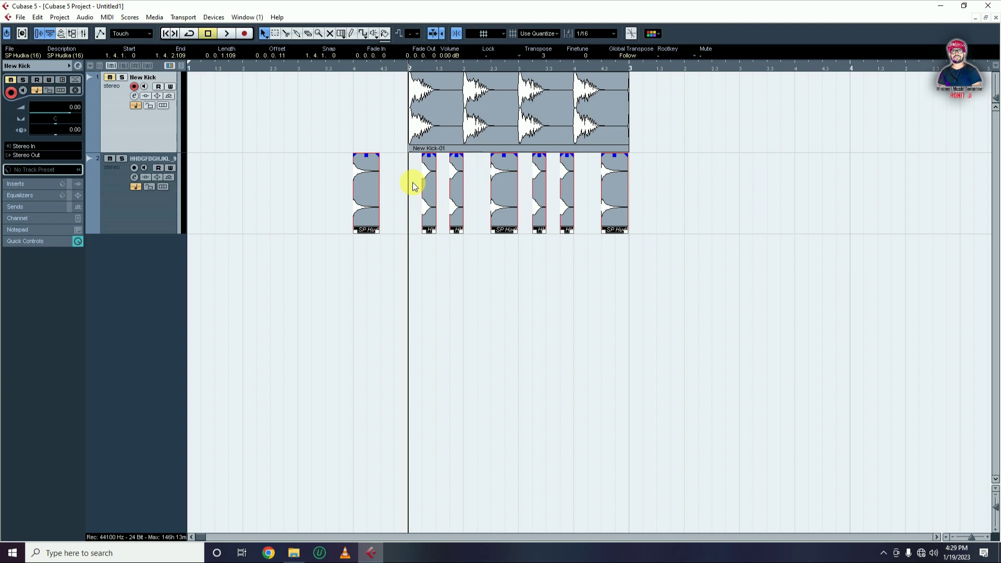
pyautogui.click(627, 195)
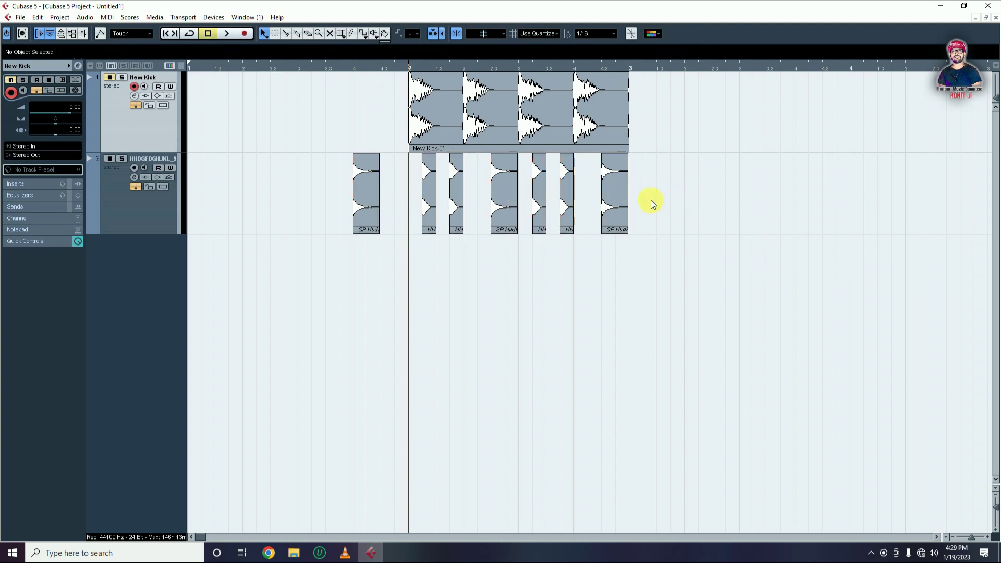
pyautogui.moveTo(607, 202); pyautogui.dragTo(700, 206)
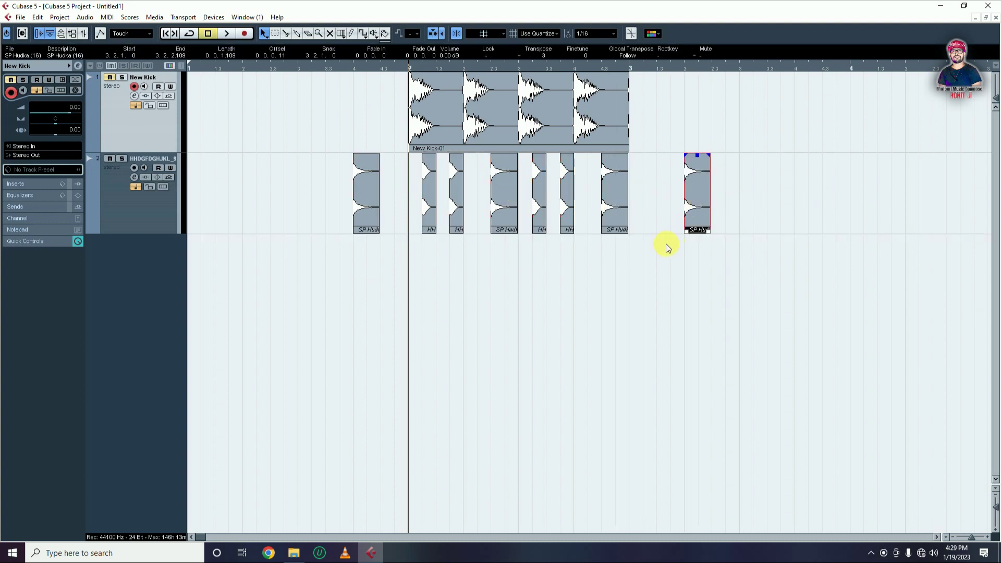
pyautogui.click(668, 245)
# Step: Bounce all events on the hi-hat track into a single audio event, replacing the originals
pyautogui.moveTo(761, 202); pyautogui.dragTo(243, 261)
pyautogui.click(85, 17)
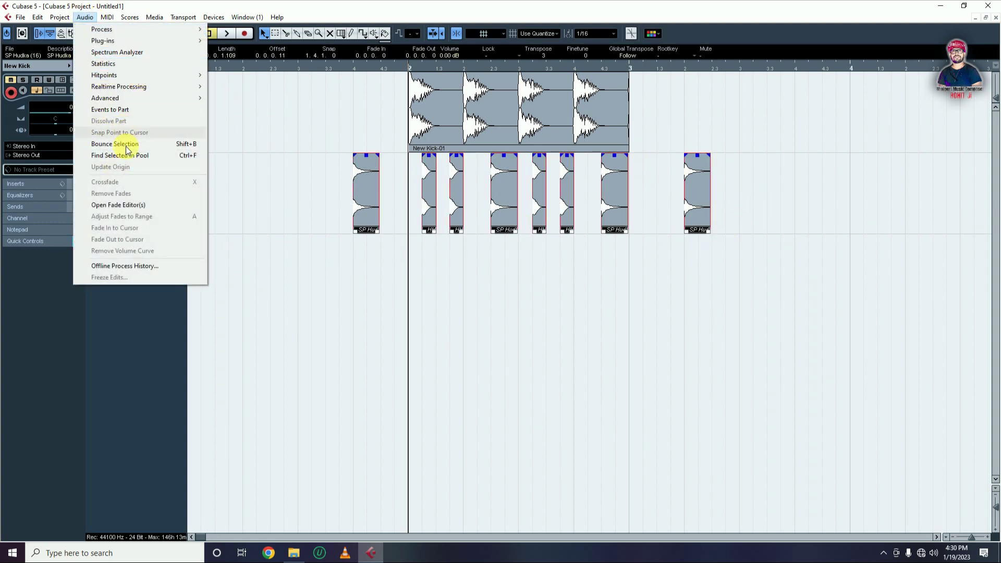
pyautogui.click(116, 144)
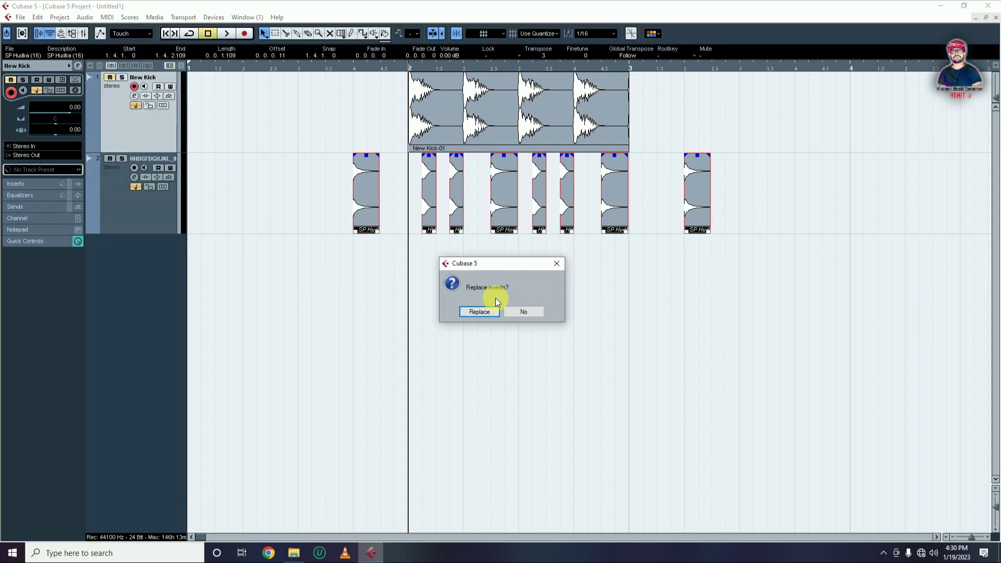
pyautogui.press('Return')
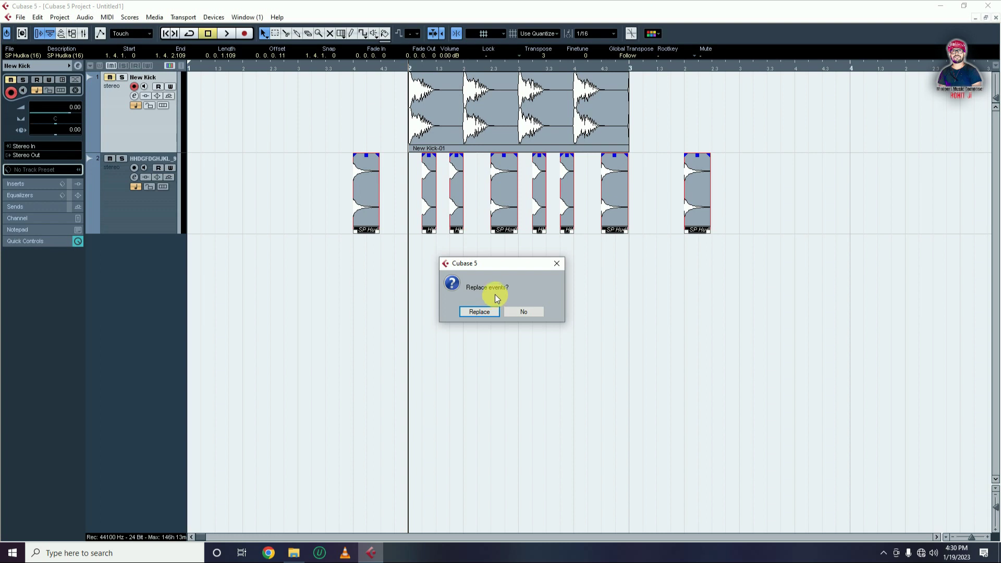
# Step: Trim both ends of the bounced percussion event so it spans exactly bar 2, matching the kick loop
pyautogui.moveTo(354, 232); pyautogui.dragTo(410, 230)
pyautogui.moveTo(704, 233); pyautogui.dragTo(629, 229)
pyautogui.click(615, 276)
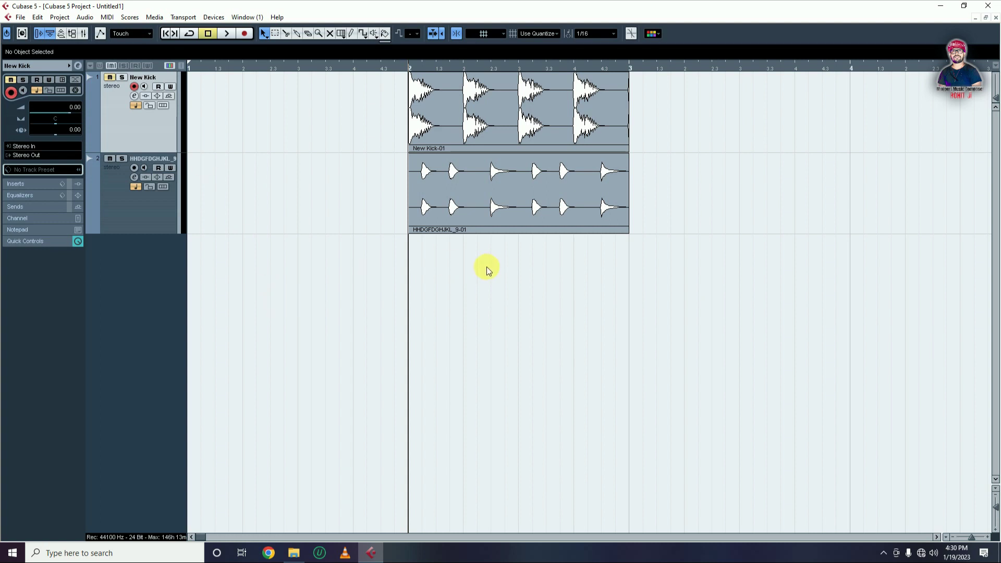
pyautogui.moveTo(732, 193); pyautogui.dragTo(348, 250)
pyautogui.click(542, 312)
# Step: Import the Snare sample onto a new track and arrange four hits at 2.1.4, 2.2.3, 2.3.4 and 2.4.3
pyautogui.click(294, 552)
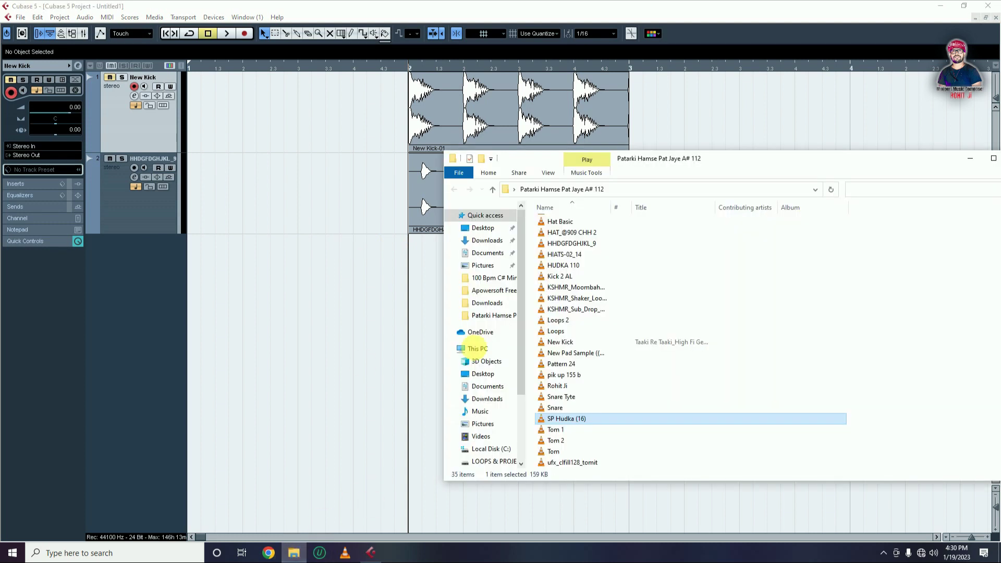
pyautogui.moveTo(555, 408)
pyautogui.mouseDown()
pyautogui.moveTo(420, 290)
pyautogui.moveTo(421, 334)
pyautogui.mouseUp()
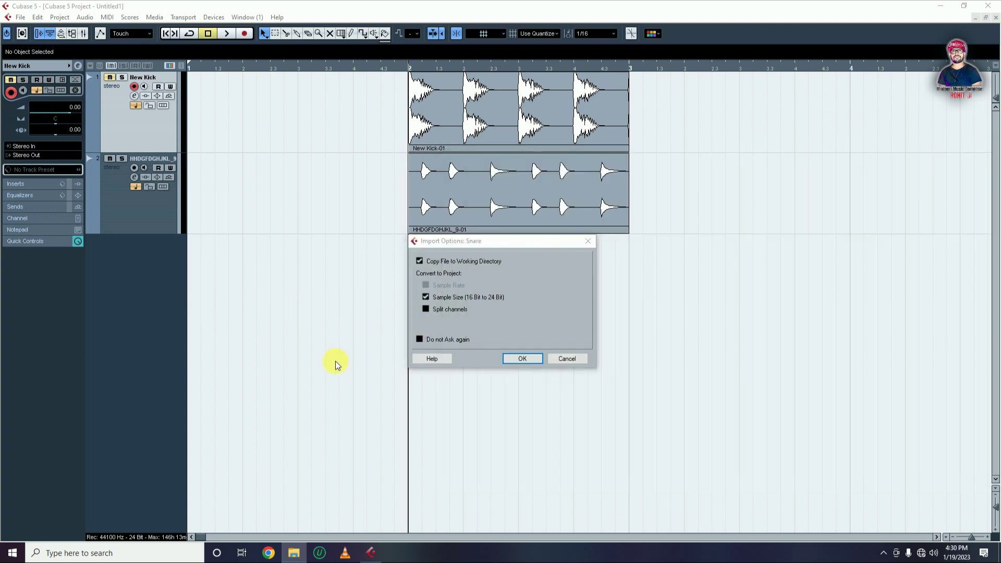
pyautogui.click(522, 359)
pyautogui.moveTo(415, 279); pyautogui.dragTo(610, 303)
pyautogui.click(684, 292)
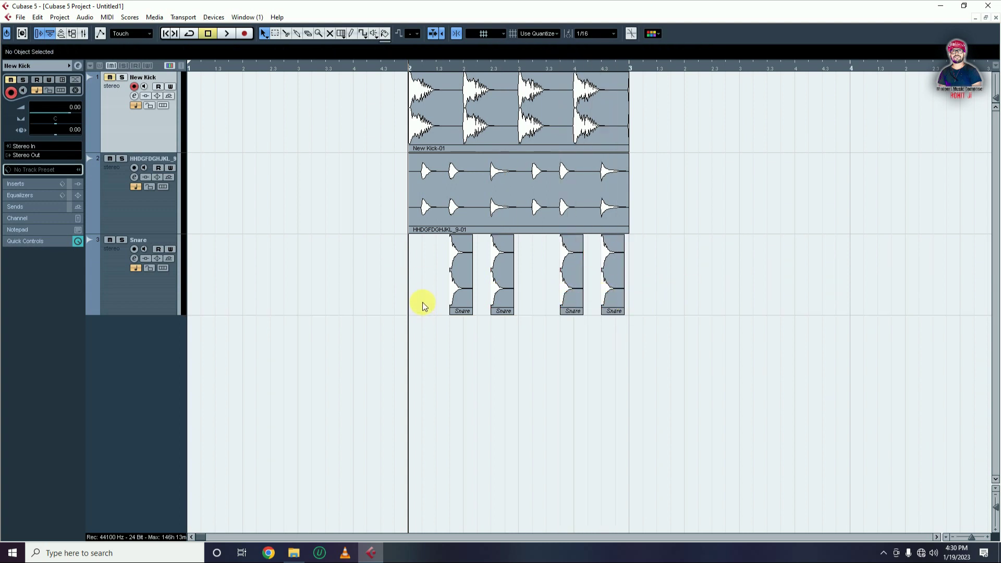
# Step: Solo the Snare track and play back its four hits
pyautogui.click(119, 241)
pyautogui.press('space')
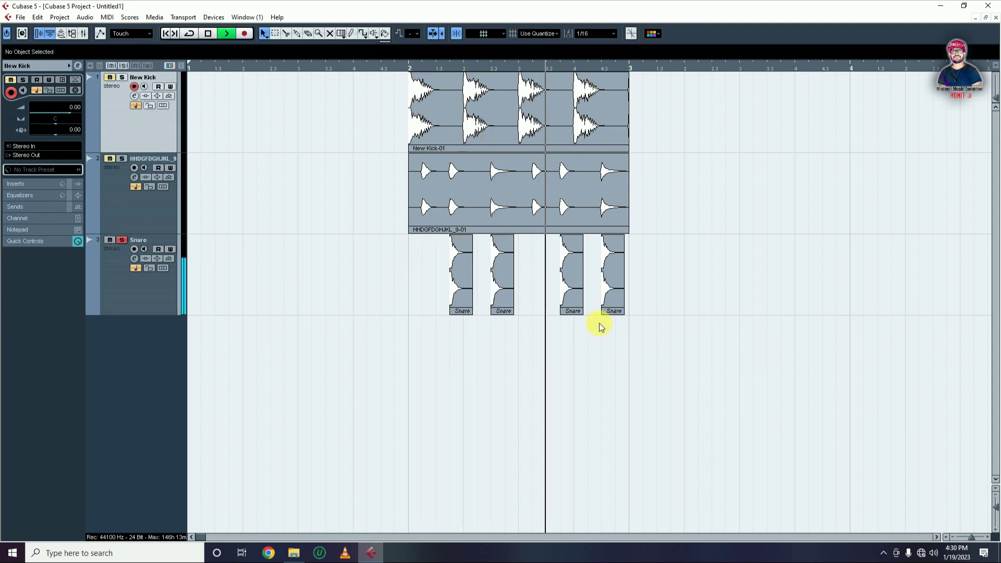
pyautogui.press('space')
# Step: Shorten all four Snare events together to a length of 0.0.1.2 by trimming their ends
pyautogui.moveTo(662, 263); pyautogui.dragTo(383, 303)
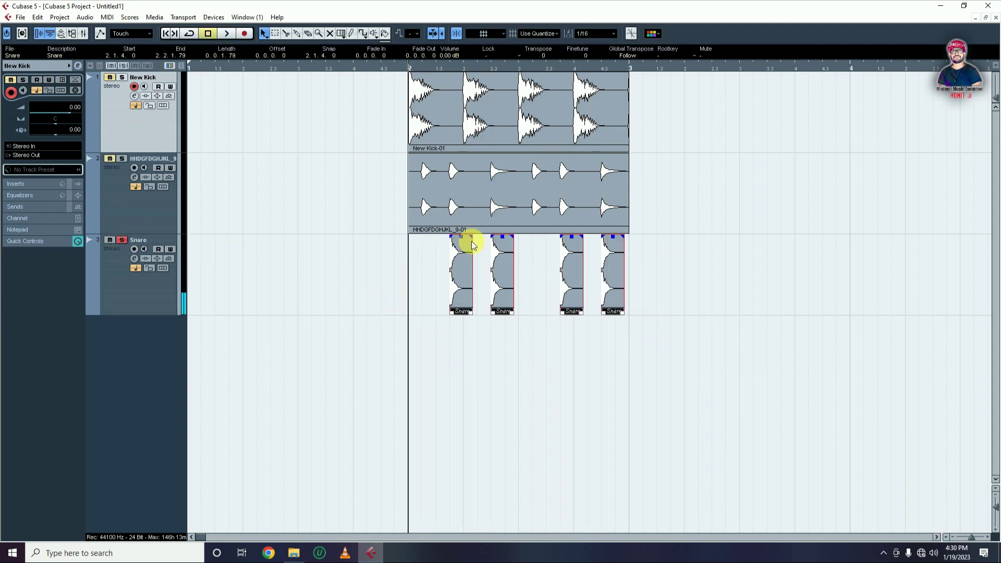
pyautogui.press('h')
pyautogui.press('h')
pyautogui.press('h')
pyautogui.press('h')
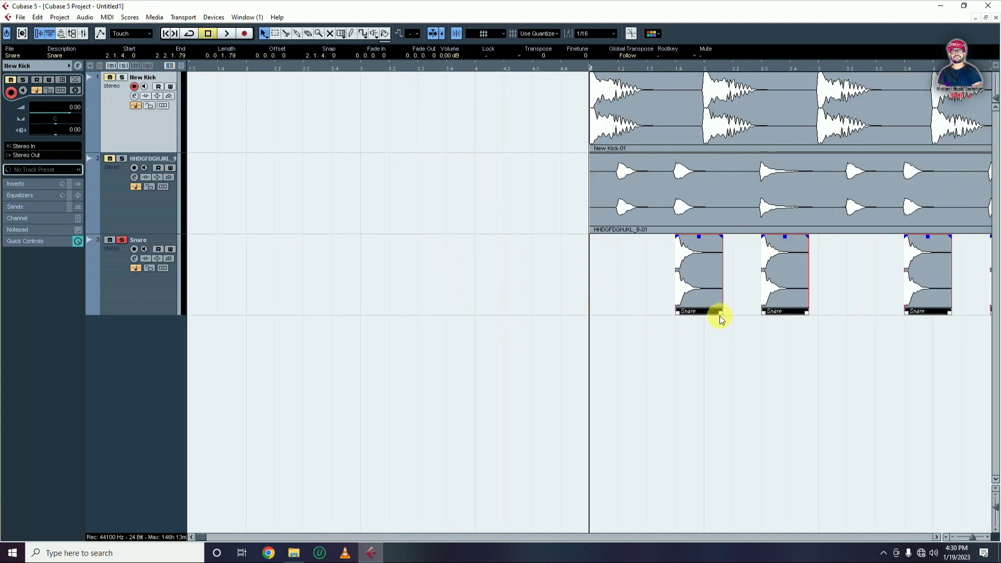
pyautogui.moveTo(720, 314); pyautogui.dragTo(703, 313)
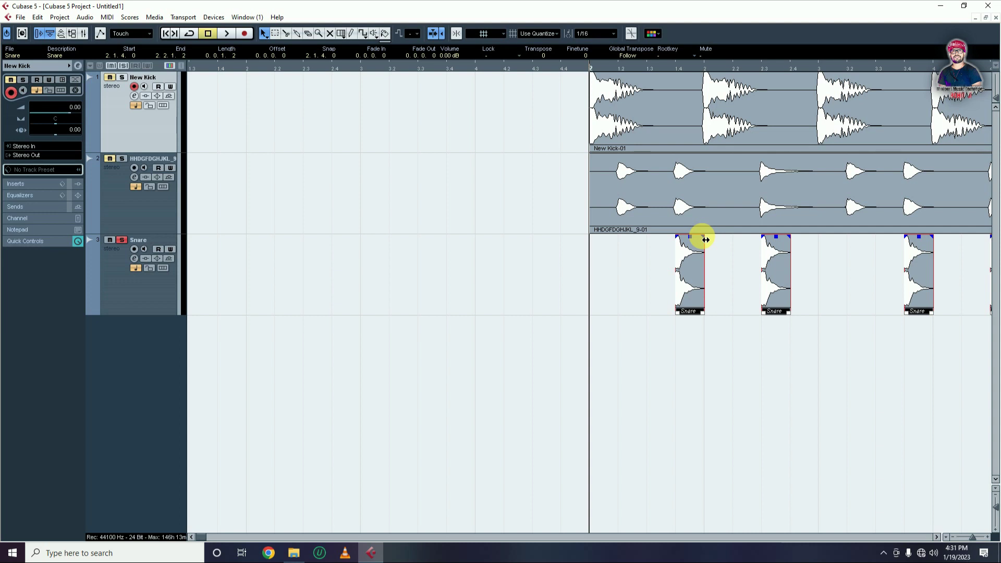
# Step: Apply a full-length fade-out to all four Snare events and play them back
pyautogui.moveTo(706, 240); pyautogui.dragTo(661, 241)
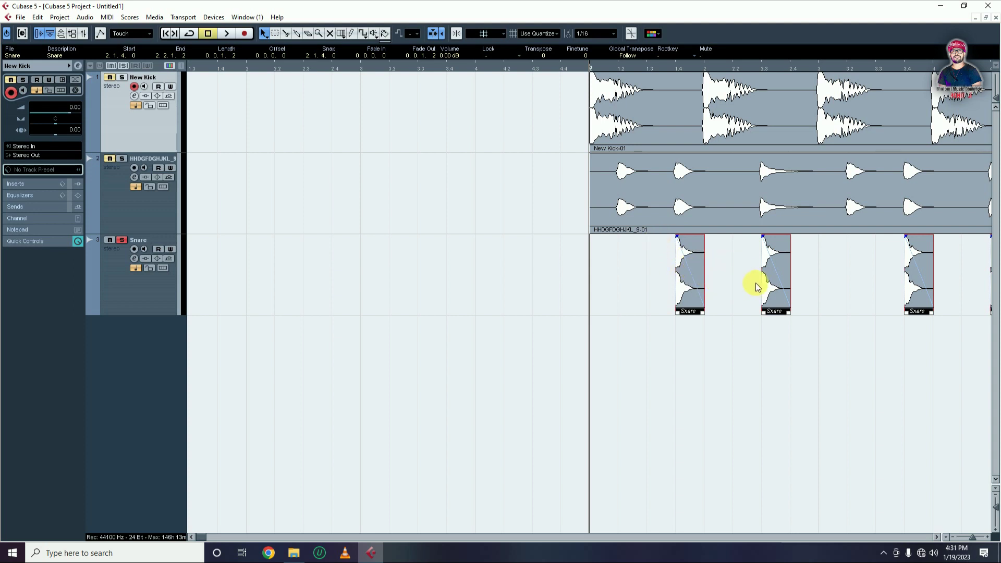
pyautogui.press('space')
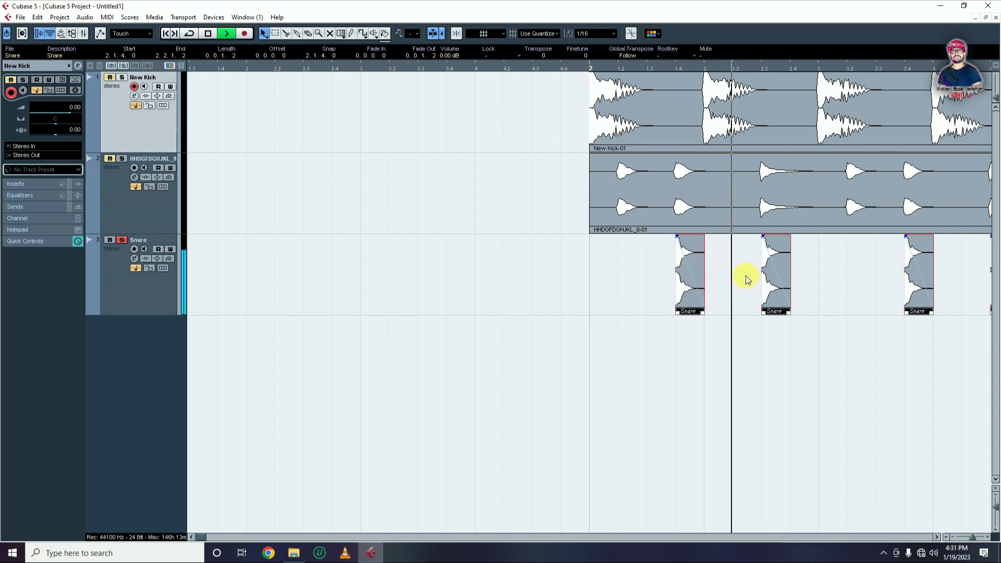
pyautogui.press('space')
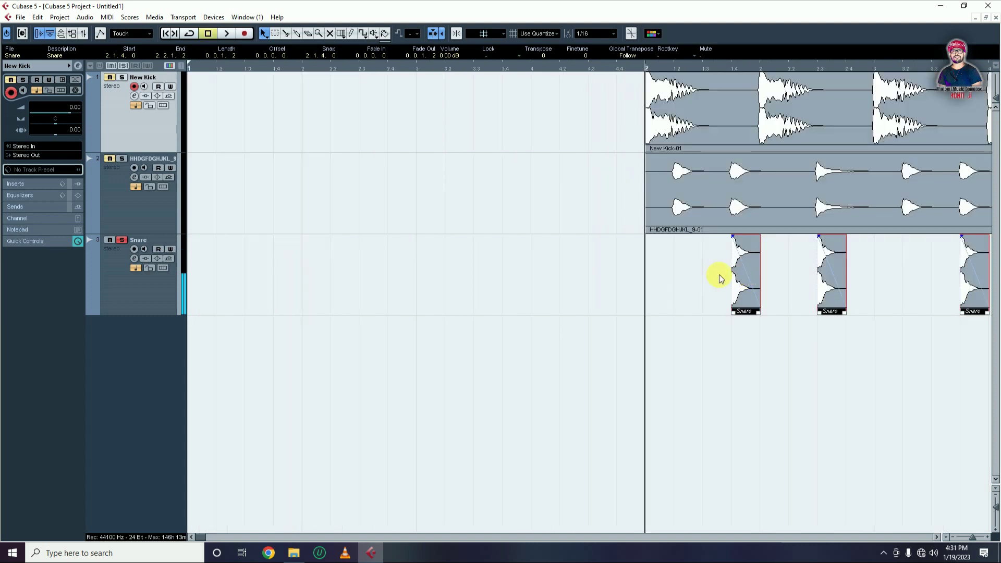
# Step: Place extra copies of the Snare event outside the bar, one before it at 1.4.3.52 and one about a beat after it
pyautogui.press('g')
pyautogui.press('g')
pyautogui.press('g')
pyautogui.press('g')
pyautogui.click(711, 270)
pyautogui.click(603, 297)
pyautogui.moveTo(603, 298); pyautogui.dragTo(689, 300)
pyautogui.moveTo(568, 292); pyautogui.dragTo(395, 290)
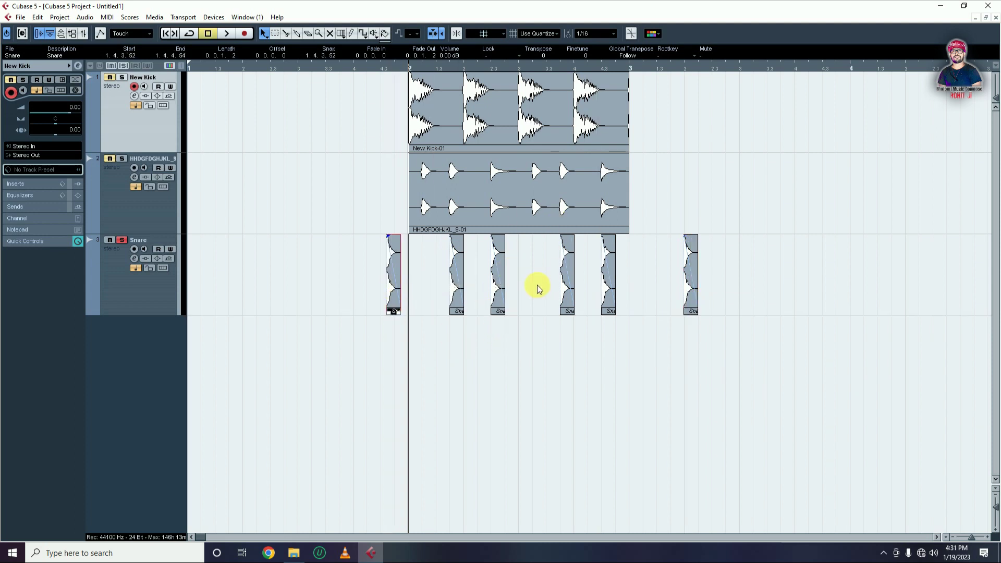
# Step: Turn snapping back on and bounce all events on the Snare track into a single audio event, replacing the originals
pyautogui.press('j')
pyautogui.click(660, 355)
pyautogui.moveTo(828, 263); pyautogui.dragTo(295, 316)
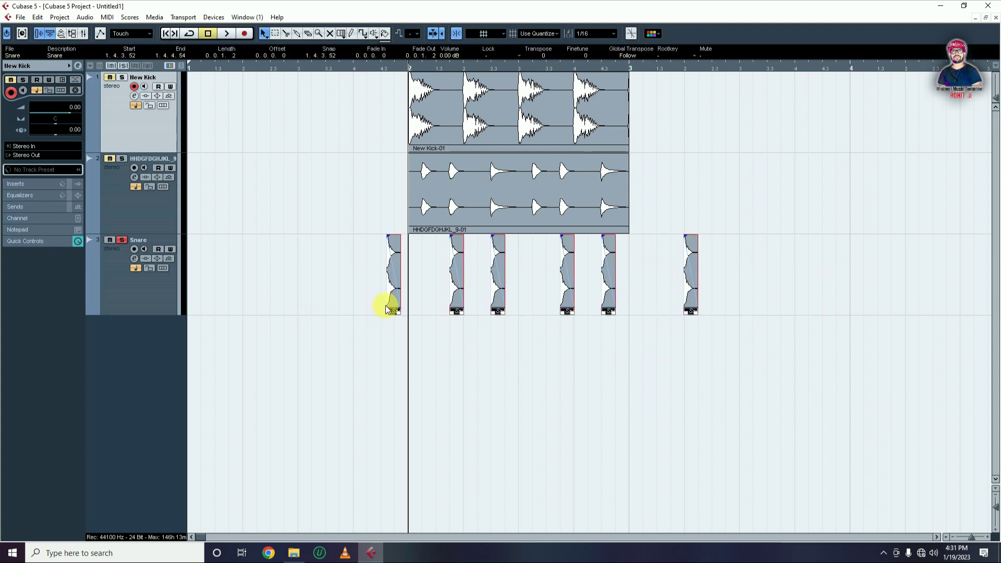
pyautogui.press('h')
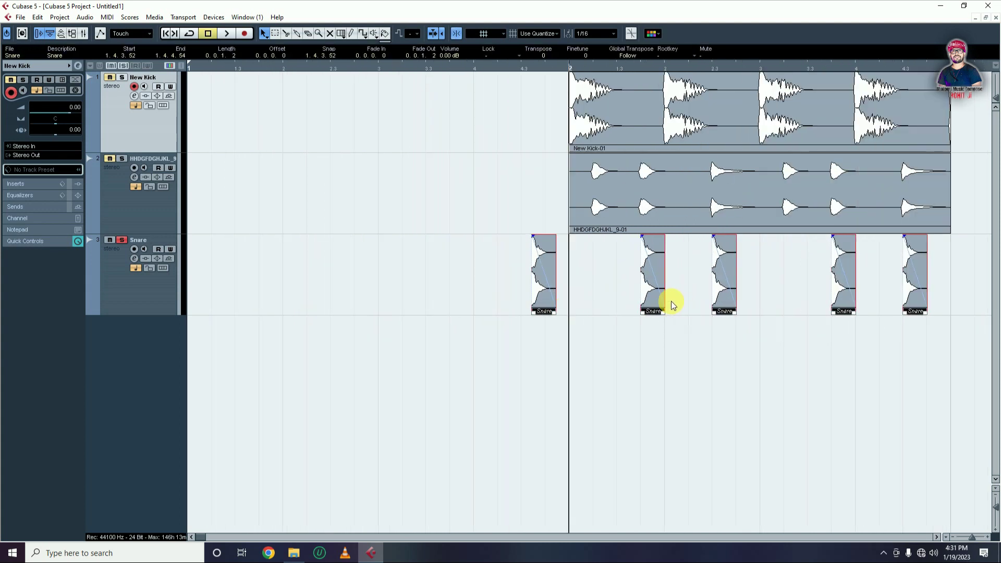
pyautogui.press('g')
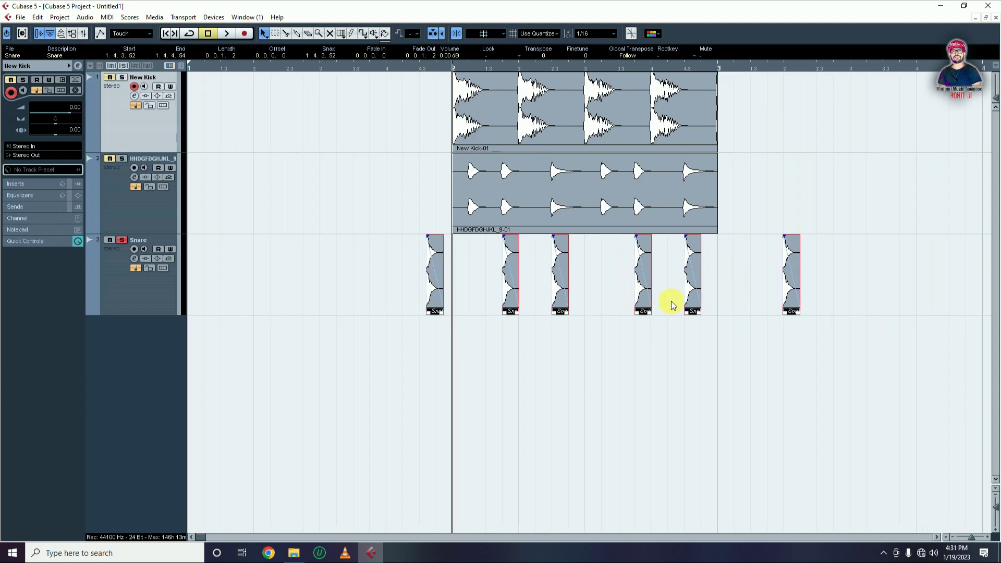
pyautogui.hotkey('ctrl', 'b')
pyautogui.press('Return')
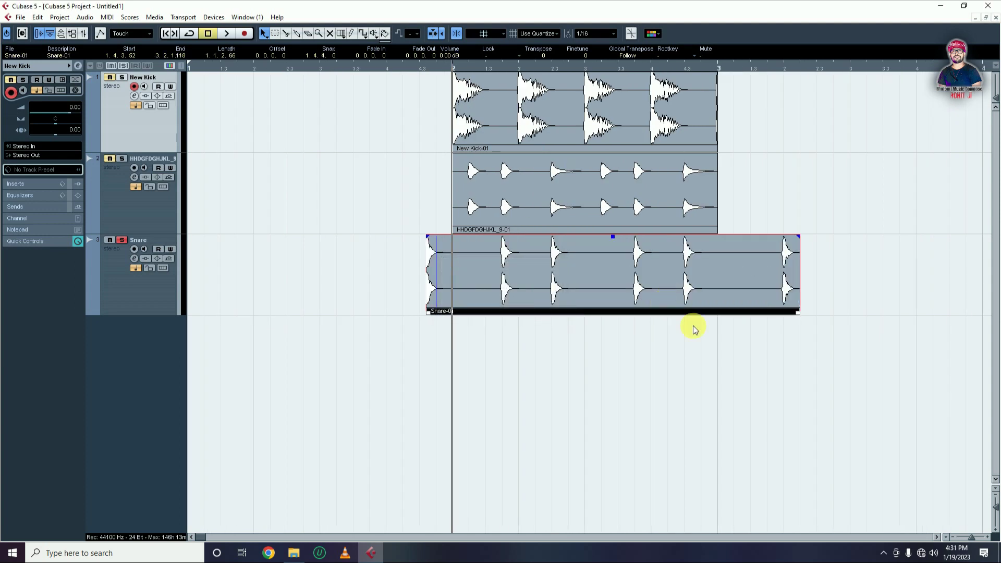
# Step: Trim both ends of the bounced snare event so it spans exactly bar 2
pyautogui.moveTo(431, 317); pyautogui.dragTo(453, 316)
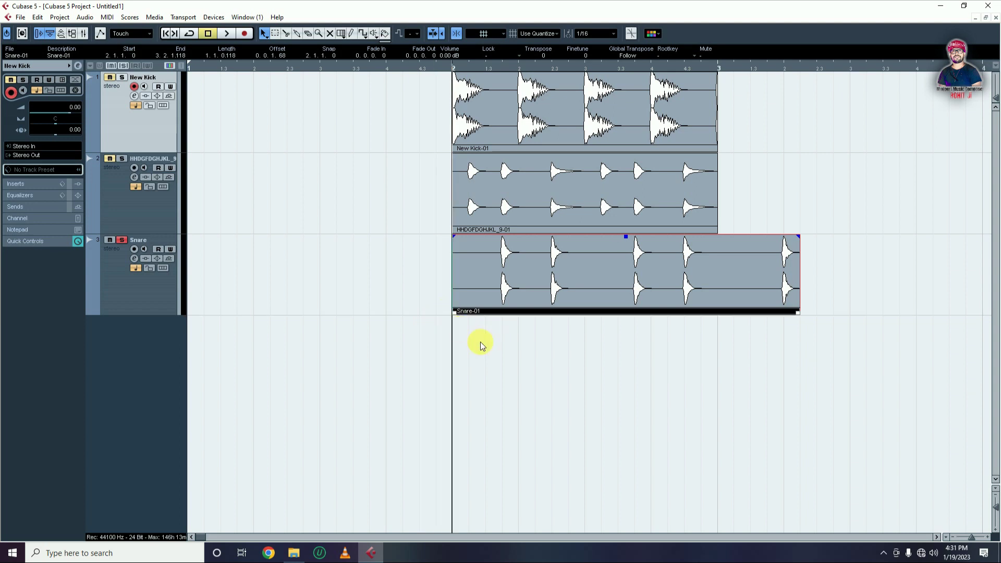
pyautogui.click(478, 342)
pyautogui.moveTo(790, 316); pyautogui.dragTo(717, 310)
pyautogui.click(708, 350)
# Step: Play back the soloed snare loop to check its timing
pyautogui.press('space')
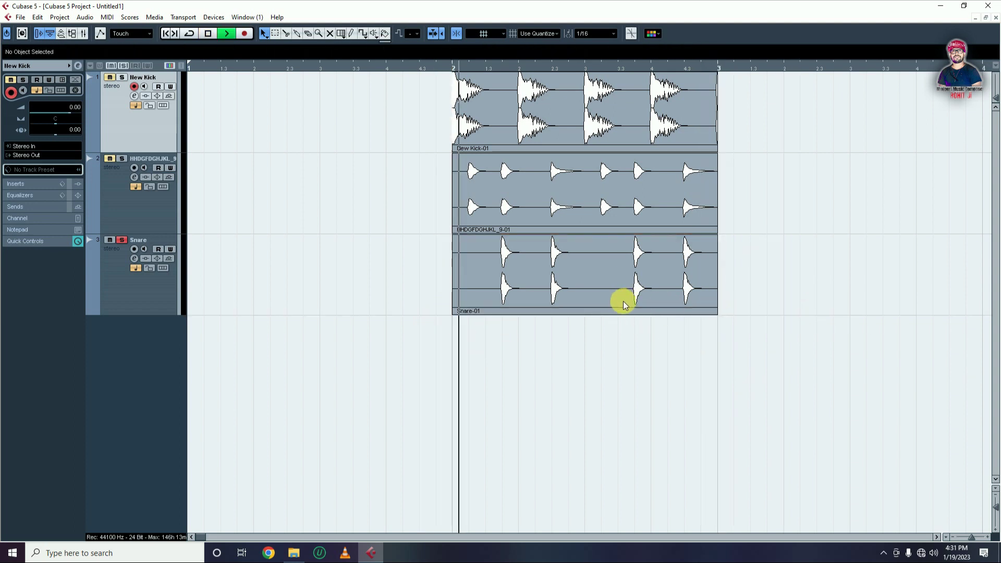
pyautogui.press('space')
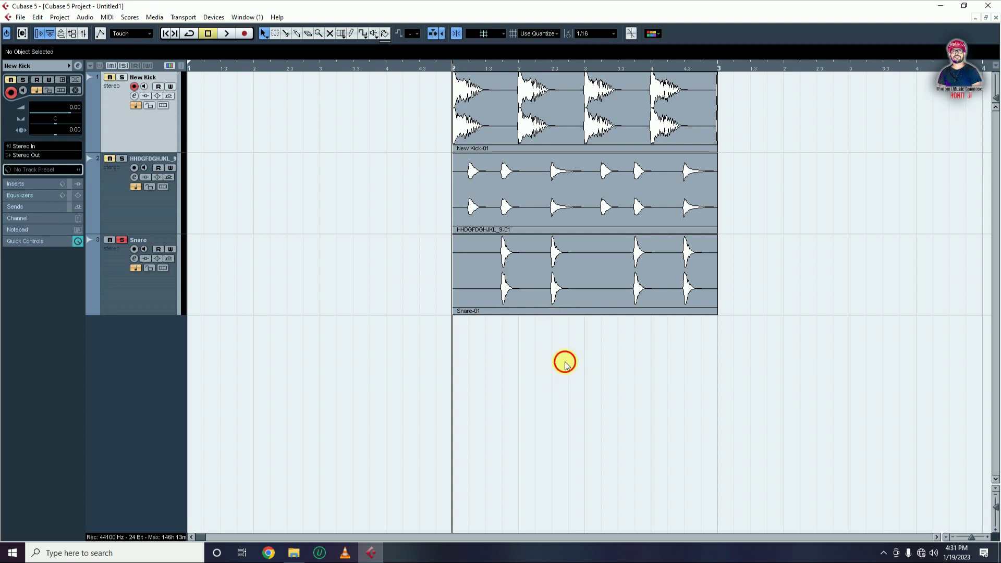
pyautogui.press('space')
pyautogui.press('space')
# Step: Turn off solo on the Snare track and unmute the New Kick and HHDGFDGHJKL_9 tracks
pyautogui.click(141, 300)
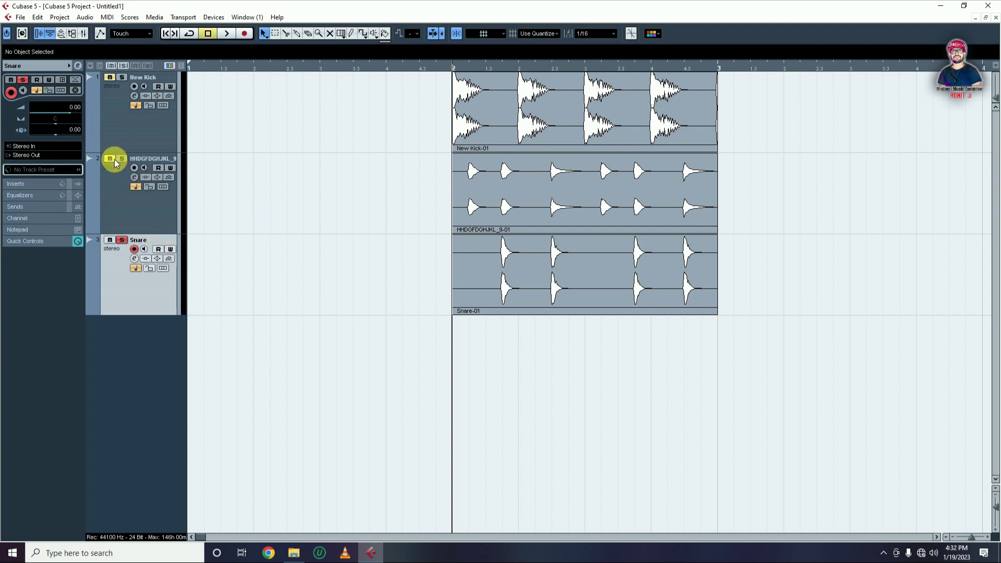
pyautogui.click(118, 237)
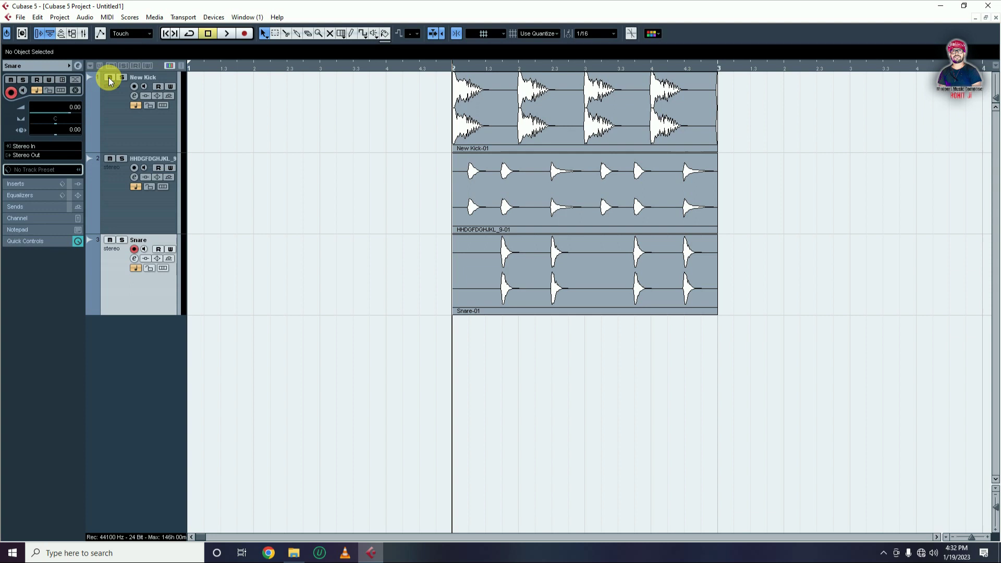
pyautogui.click(119, 130)
# Step: Lower the New Kick track's volume to -1.75 while playing all three loops together
pyautogui.press('space')
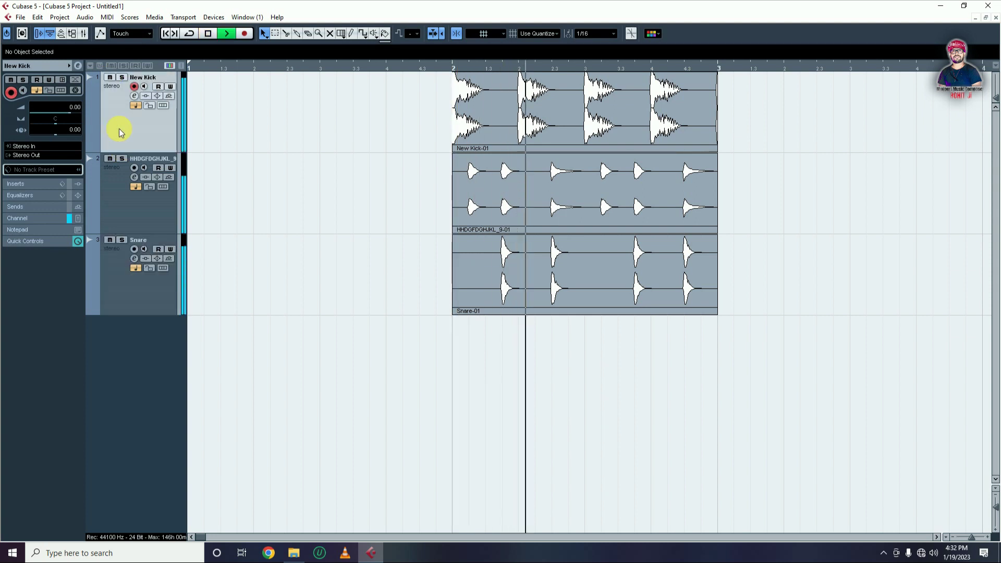
pyautogui.press('space')
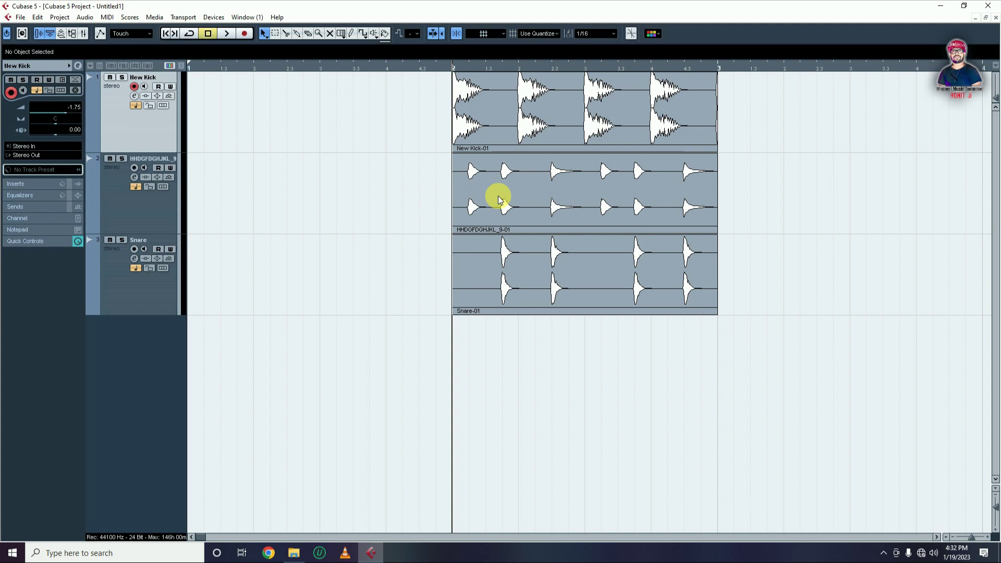
pyautogui.press('space')
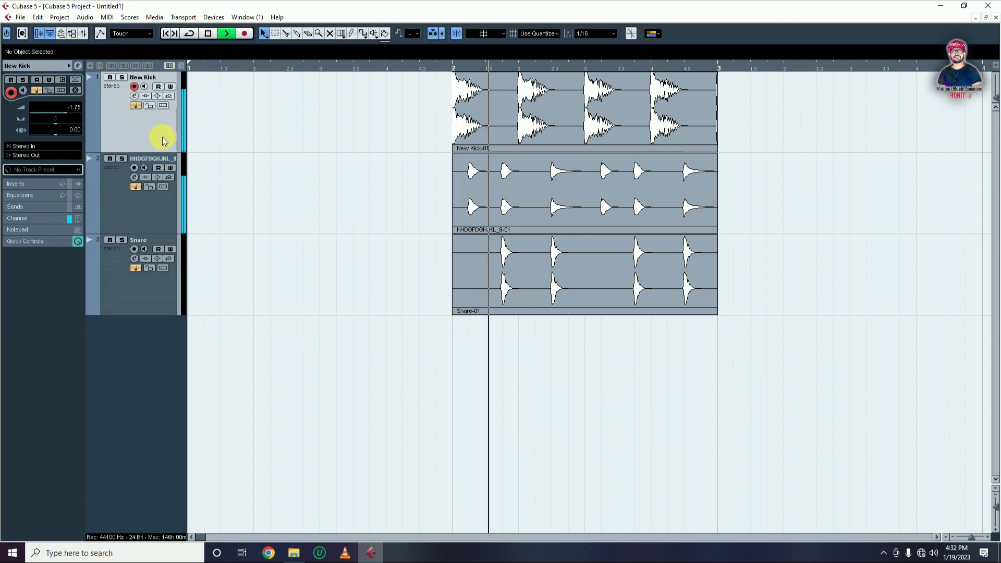
pyautogui.press('space')
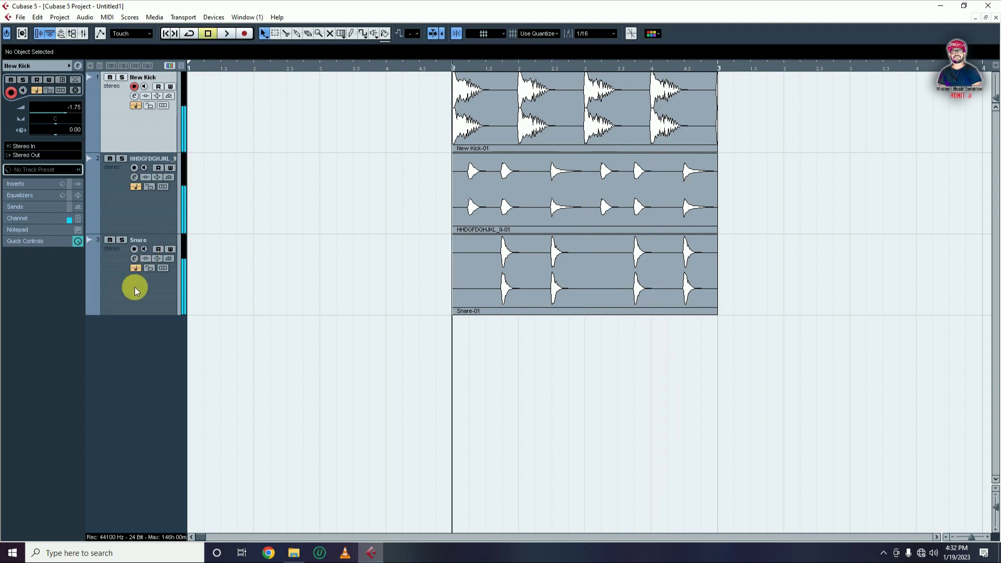
# Step: Lower the Snare track's volume to -3.35 and the HHDGFDGHJKL_9 track's to -1.51, playing the mix after each change
pyautogui.click(135, 287)
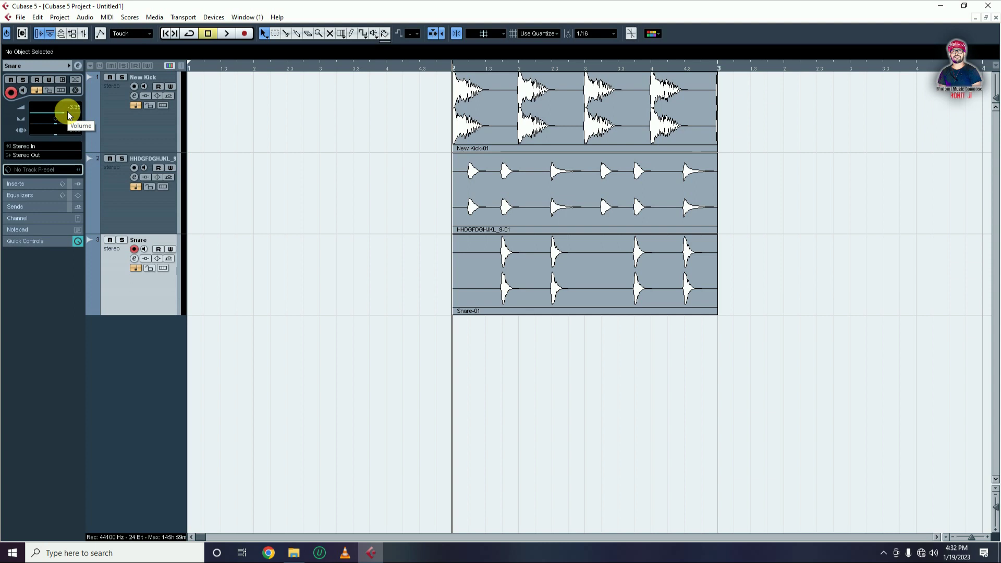
pyautogui.press('space')
pyautogui.press('space')
pyautogui.click(114, 194)
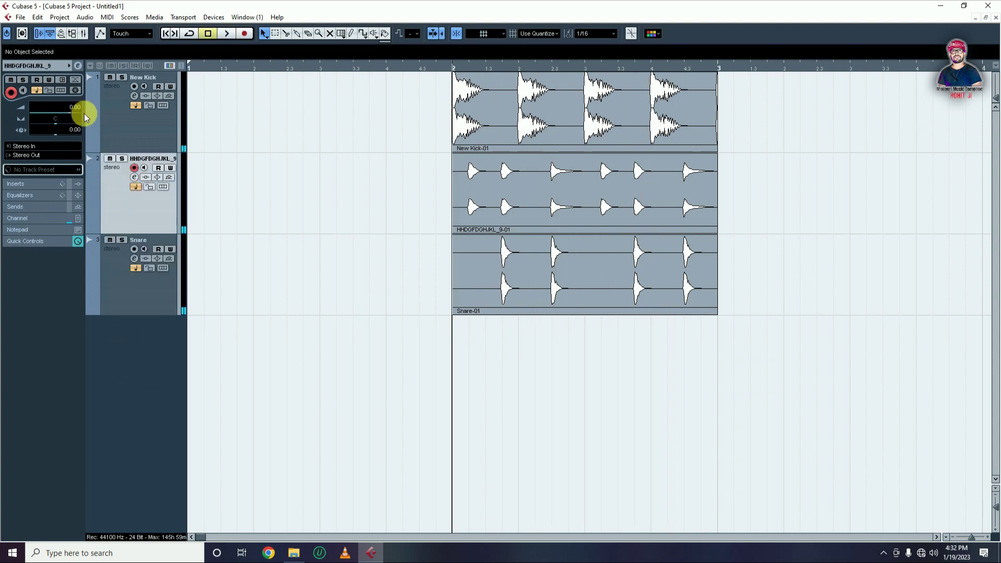
pyautogui.press('space')
pyautogui.press('space')
# Step: Import the HIATS-02_14 sample onto a new track and arrange four hits at 2.1.3, 2.2.3, 2.3.3 and 2.4.3
pyautogui.click(293, 552)
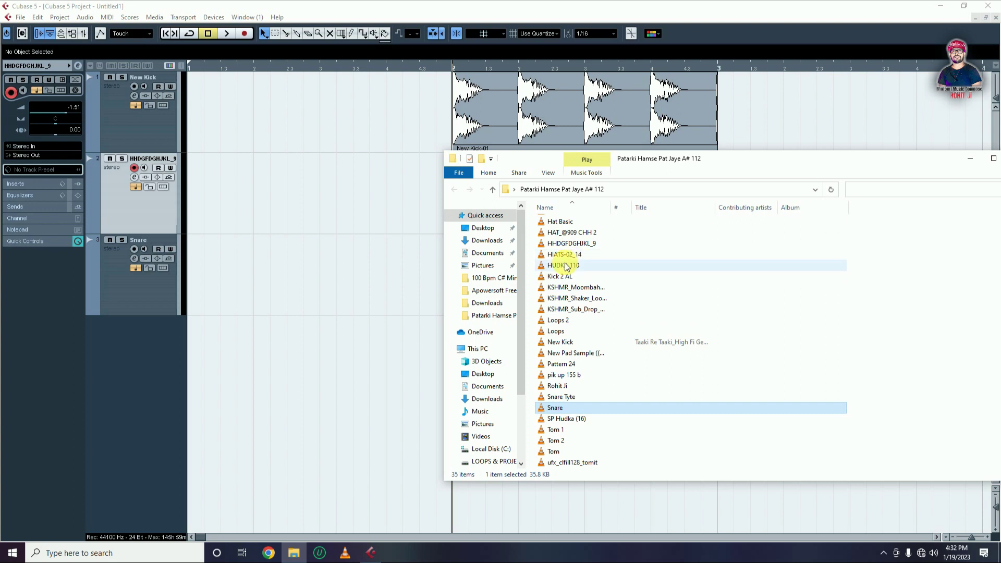
pyautogui.moveTo(570, 258); pyautogui.dragTo(445, 350)
pyautogui.click(424, 318)
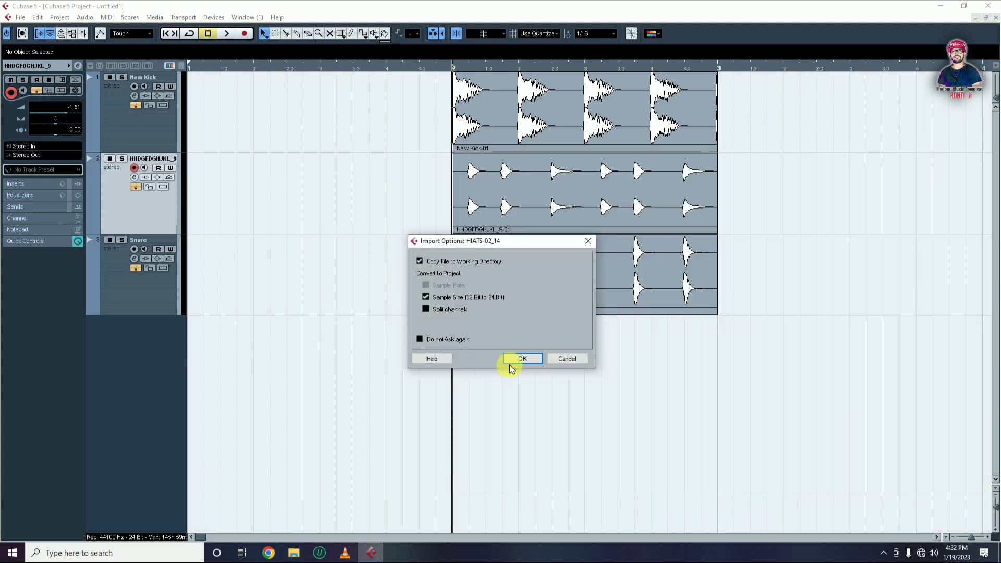
pyautogui.click(524, 359)
pyautogui.moveTo(418, 359); pyautogui.dragTo(693, 369)
pyautogui.click(728, 368)
# Step: Play the pattern with the new hits and apply a full-length fade-out to all four HIATS-02_14 events
pyautogui.press('space')
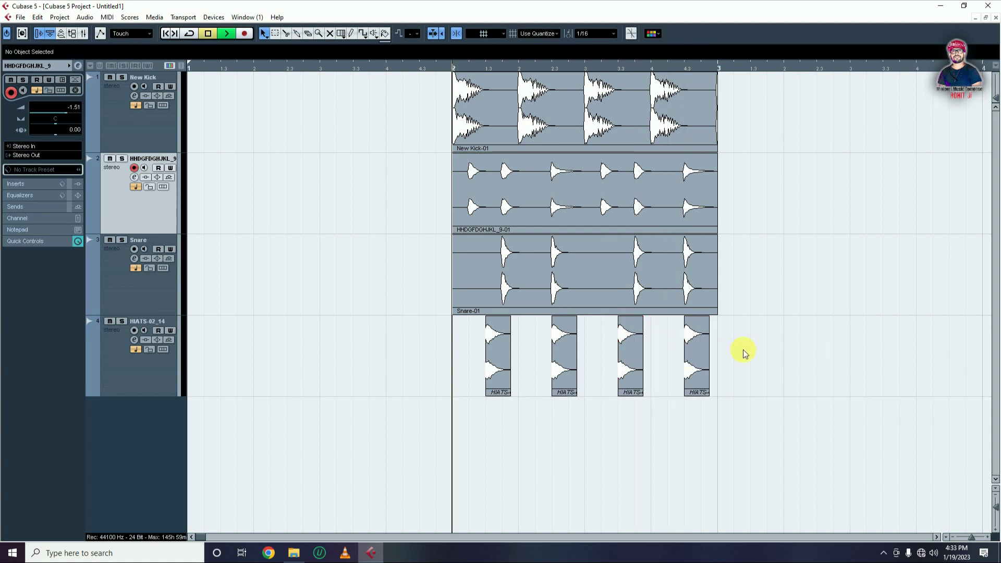
pyautogui.press('space')
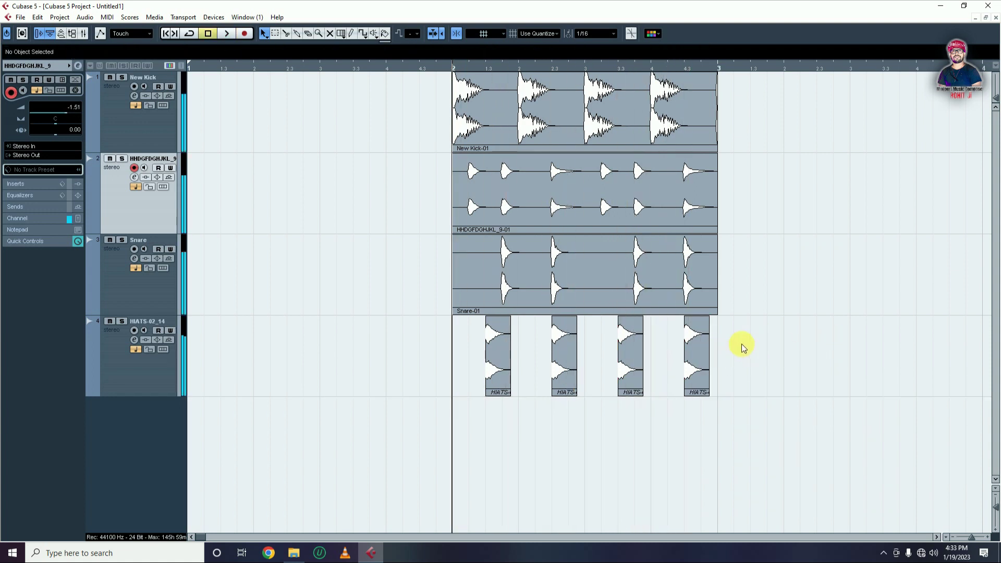
pyautogui.moveTo(739, 345); pyautogui.dragTo(331, 406)
pyautogui.moveTo(510, 321); pyautogui.dragTo(408, 326)
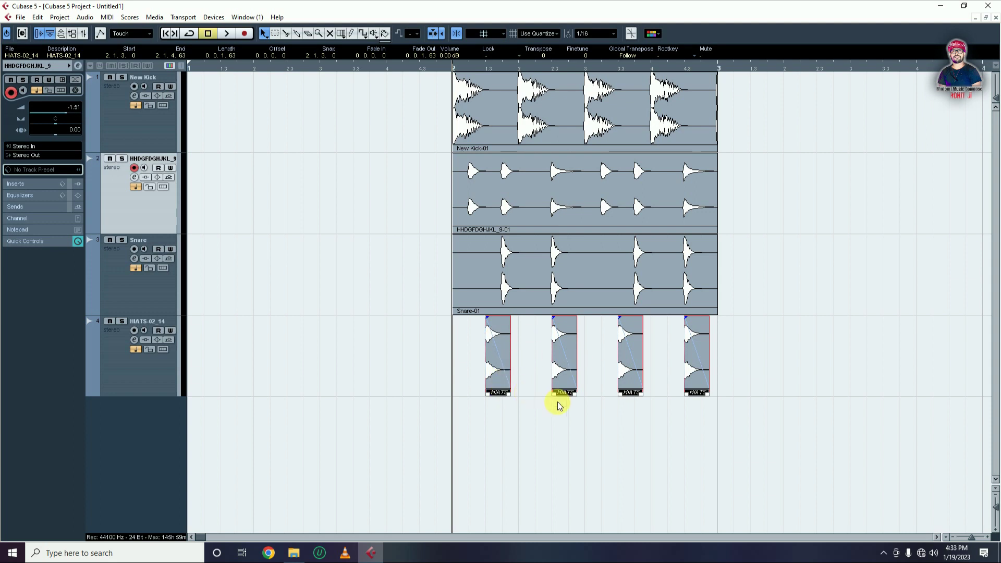
# Step: Try shortening the four HIATS-02_14 events to a length of 0.0.1.0 and play them back
pyautogui.moveTo(508, 395); pyautogui.dragTo(502, 396)
pyautogui.press('space')
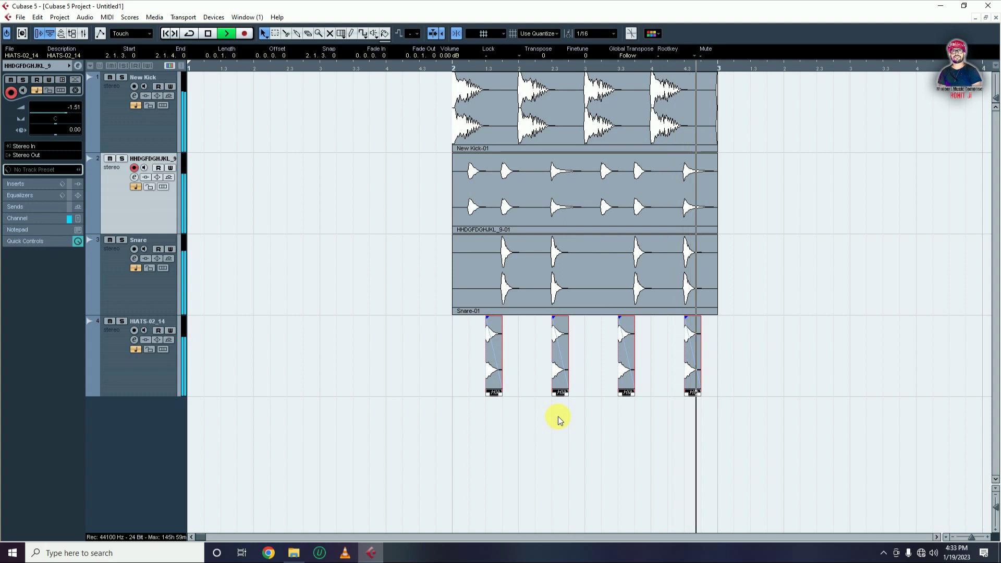
pyautogui.press('space')
pyautogui.hotkey('ctrl', 'z')
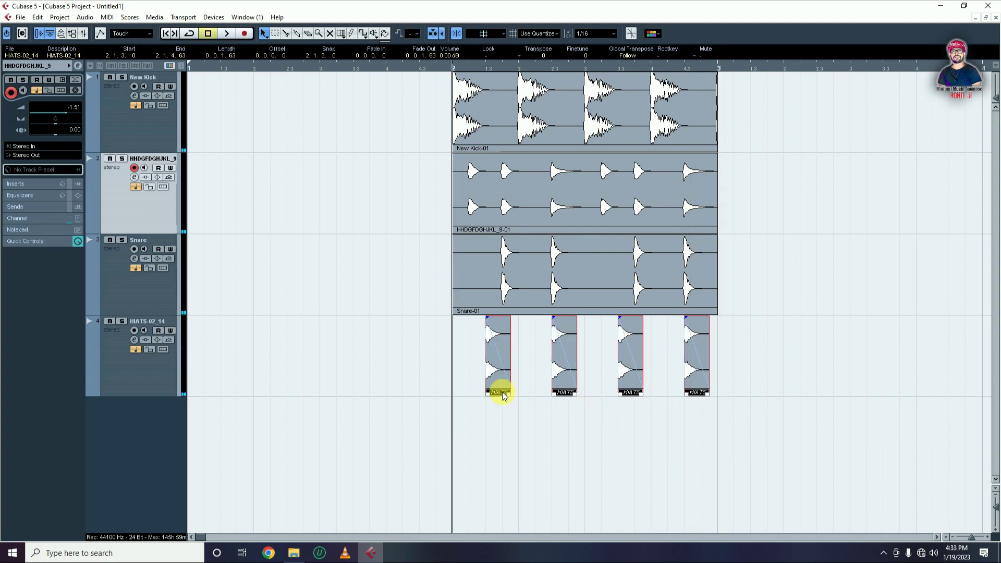
# Step: Shorten all four HIATS-02_14 events together to a length of 0.0.1.28
pyautogui.press('h')
pyautogui.press('h')
pyautogui.press('h')
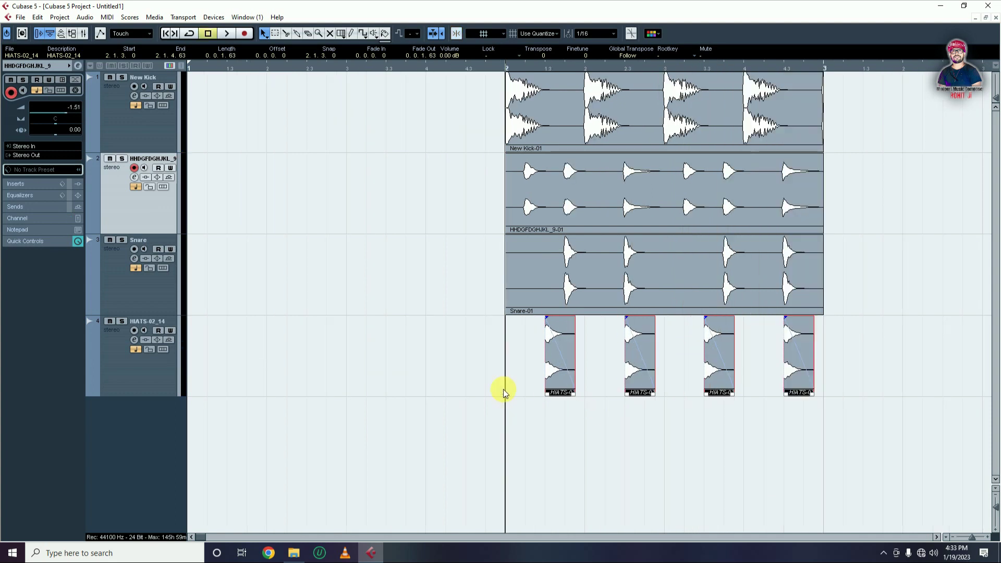
pyautogui.hscroll(5, 546, 417)
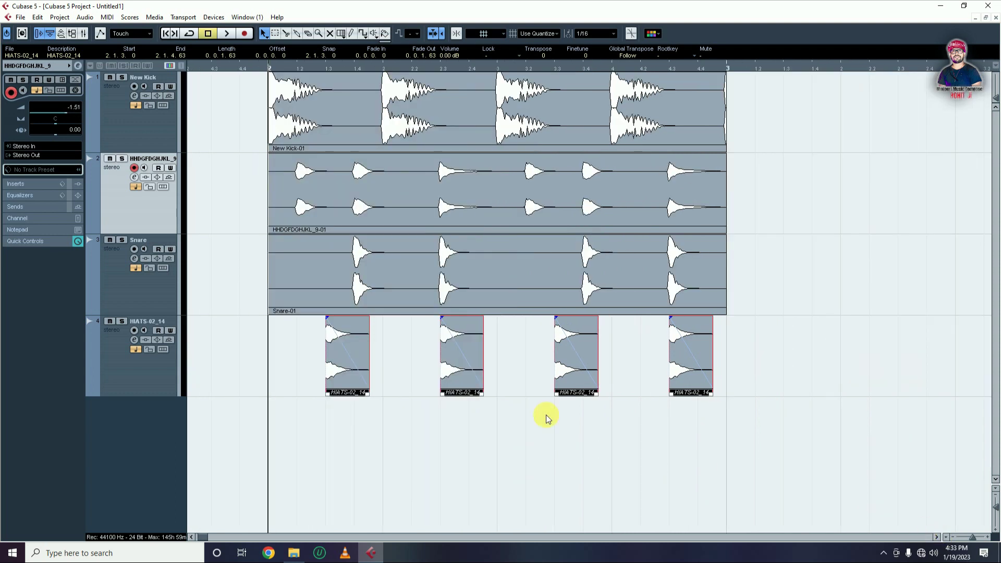
pyautogui.moveTo(368, 393); pyautogui.dragTo(360, 393)
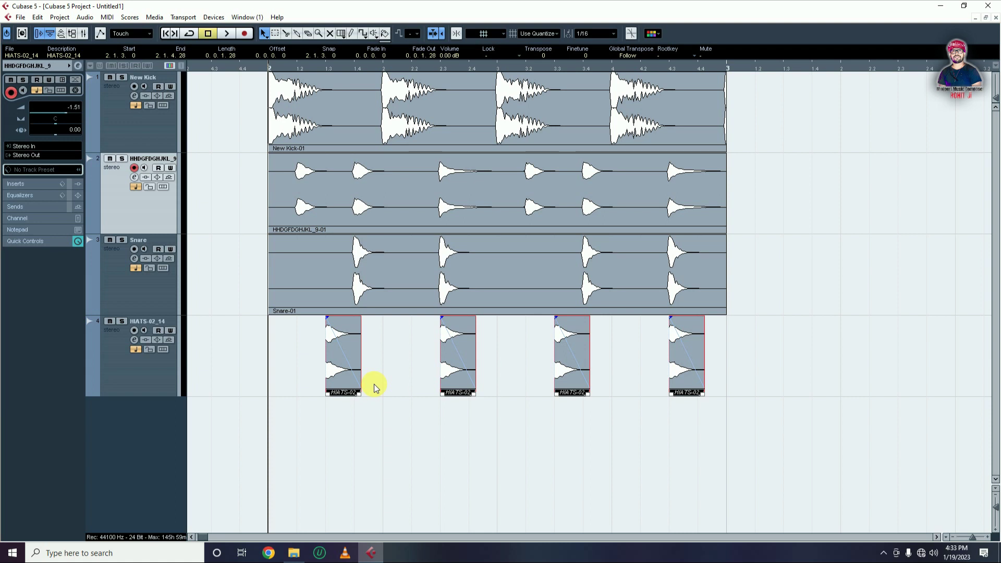
pyautogui.click(437, 452)
pyautogui.moveTo(680, 385); pyautogui.dragTo(753, 389)
pyautogui.hotkey('ctrl', 'z')
pyautogui.hotkey('ctrl', 'z')
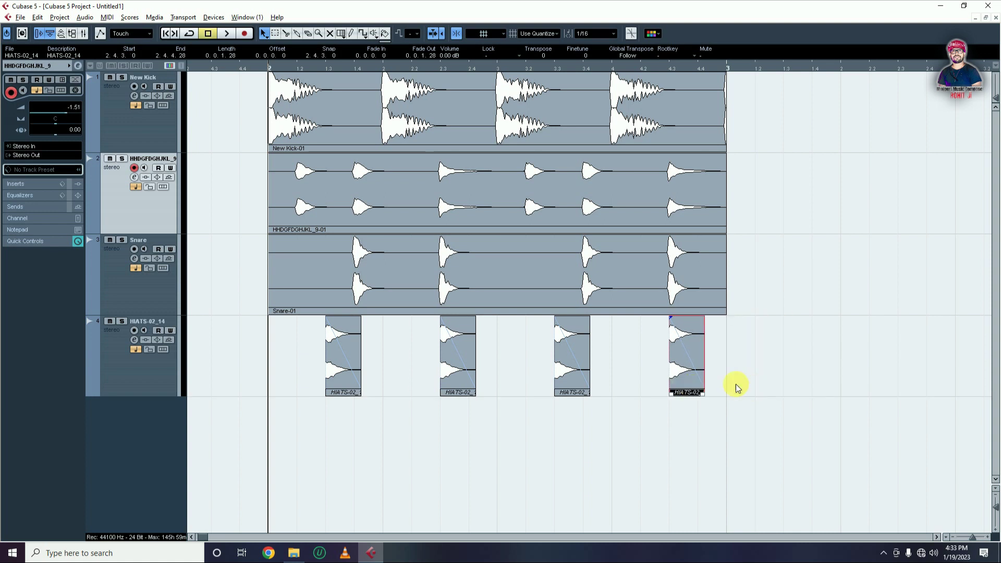
# Step: Place extra copies of the HIATS-02_14 event outside the bar at 1.4.1.0 and 3.1.1.0, and select all events on that track
pyautogui.keyDown('alt'); pyautogui.moveTo(684, 389); pyautogui.dragTo(394, 375); pyautogui.keyUp('alt')
pyautogui.press('g')
pyautogui.press('g')
pyautogui.moveTo(818, 346); pyautogui.dragTo(355, 391)
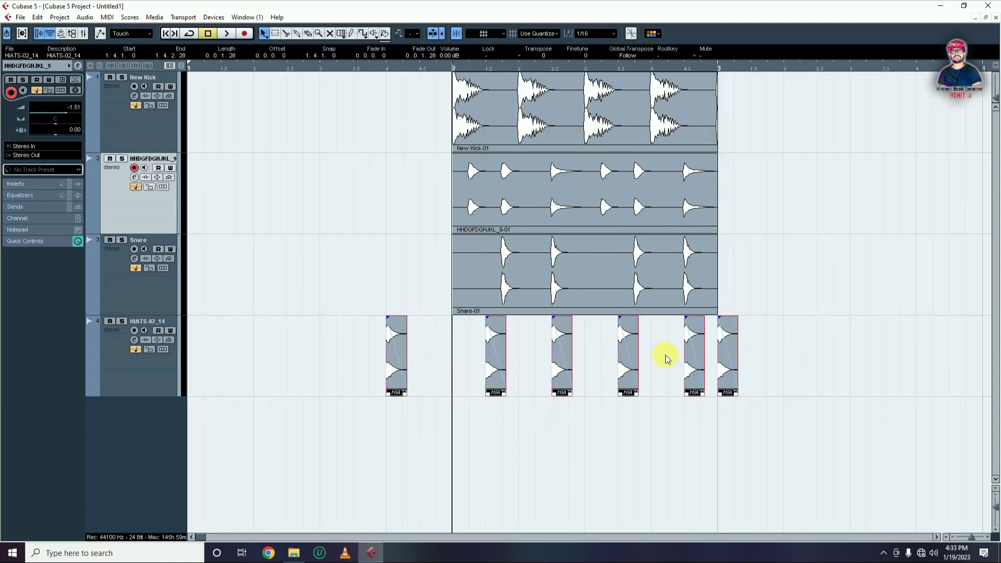
# Step: Bounce the selected HIATS-02_14 events into one replacing clip and trim both ends to bar 2
pyautogui.hotkey('ctrl', 'b')
pyautogui.press('Return')
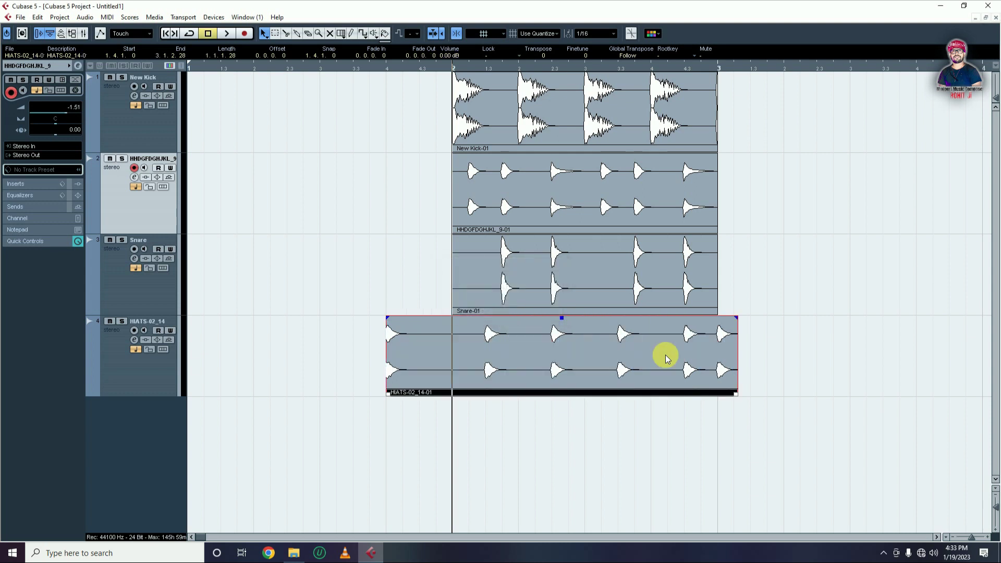
pyautogui.moveTo(387, 392); pyautogui.dragTo(457, 393)
pyautogui.click(768, 376)
pyautogui.moveTo(733, 396); pyautogui.dragTo(718, 390)
pyautogui.click(700, 424)
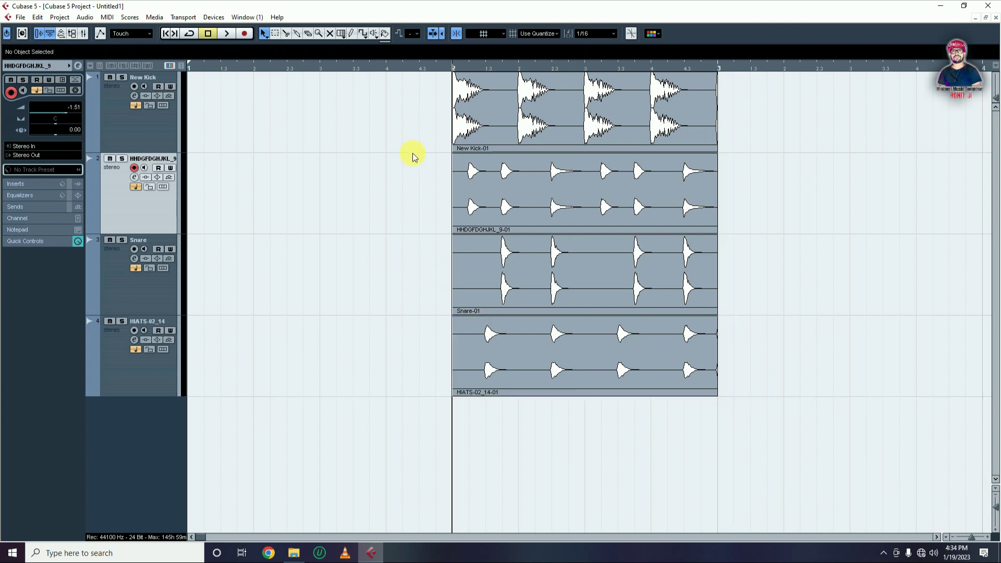
# Step: Play the pattern and lower the HHDGFDGHJKL_9 track's volume to -4.27
pyautogui.press('space')
pyautogui.moveTo(73, 107); pyautogui.dragTo(72, 118)
pyautogui.scroll(-9, 71, 113)
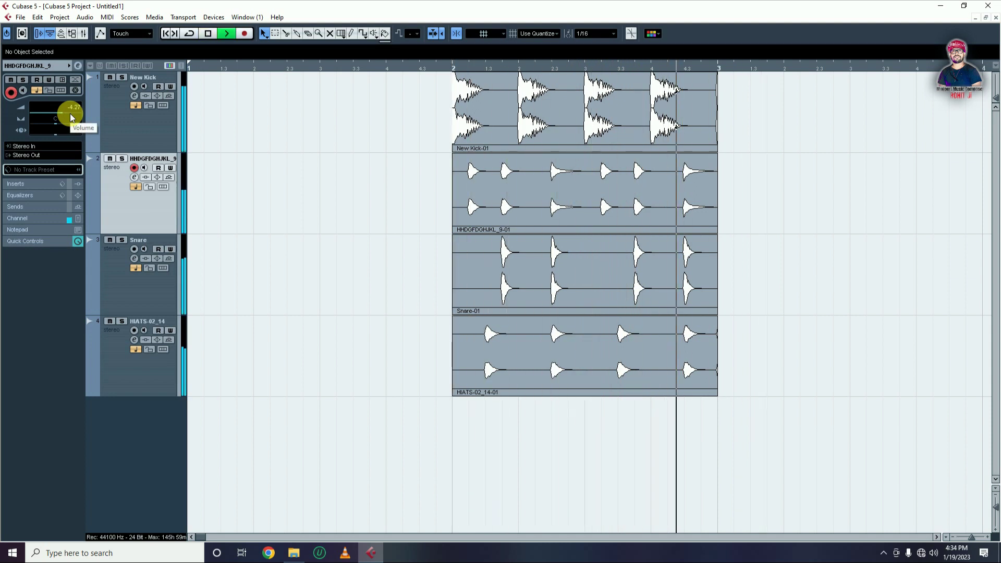
pyautogui.press('space')
# Step: Import the HAT_@909 CHH 2 sample from the Patarki Hamse Pat Jaye A# 112 folder onto a new track, copying it to the working directory
pyautogui.click(294, 553)
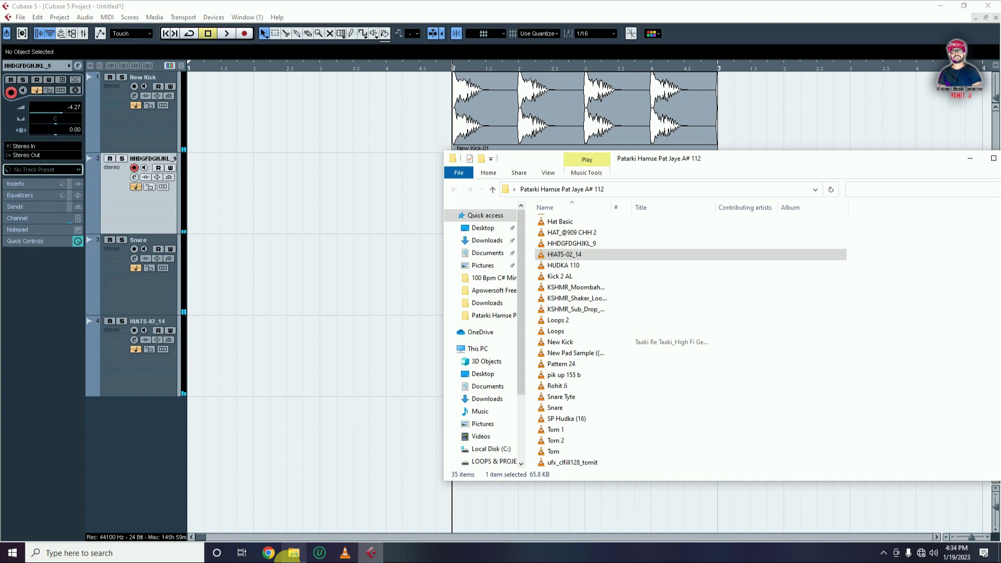
pyautogui.scroll(2, 569, 282)
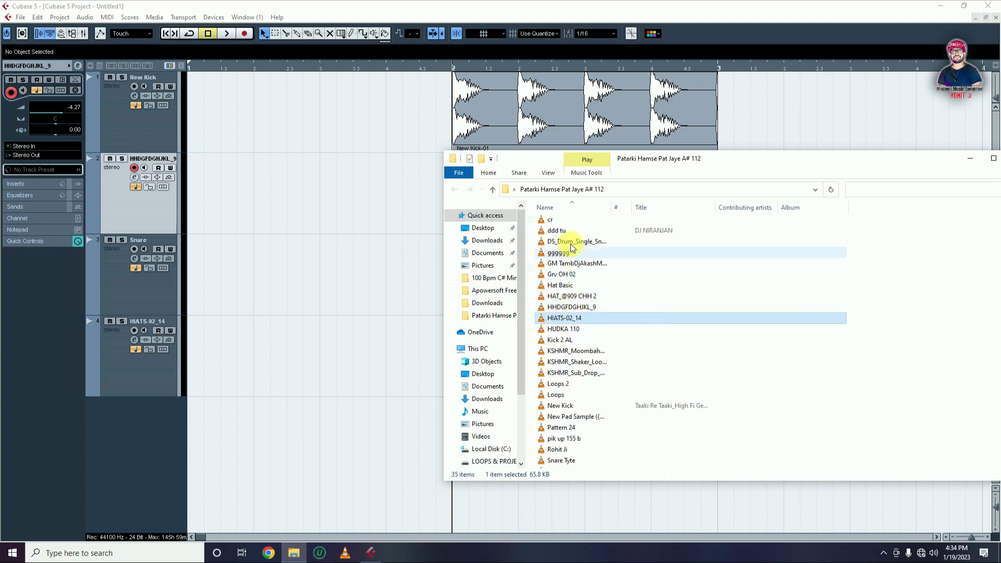
pyautogui.scroll(-2, 579, 374)
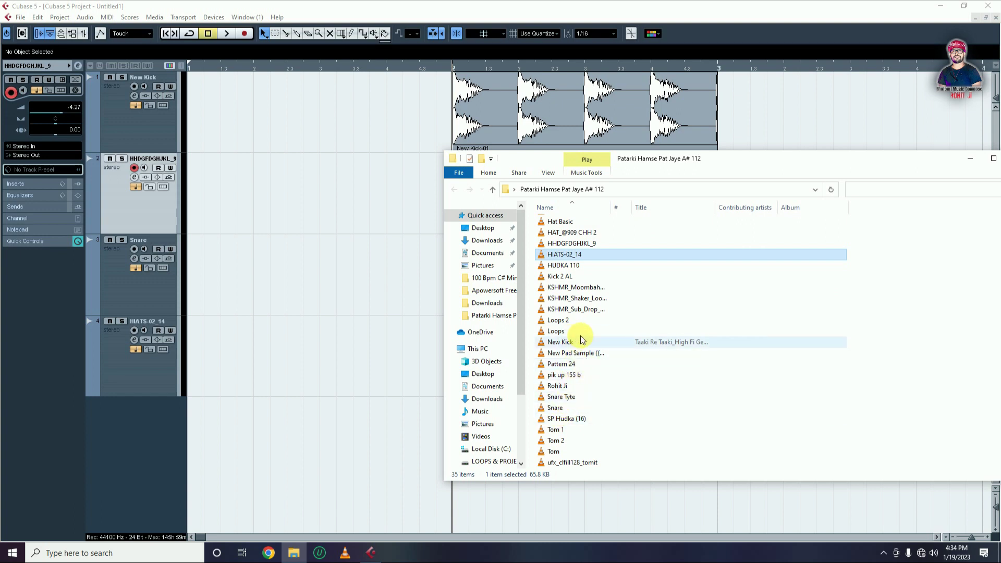
pyautogui.click(567, 233)
pyautogui.moveTo(432, 360); pyautogui.dragTo(416, 327)
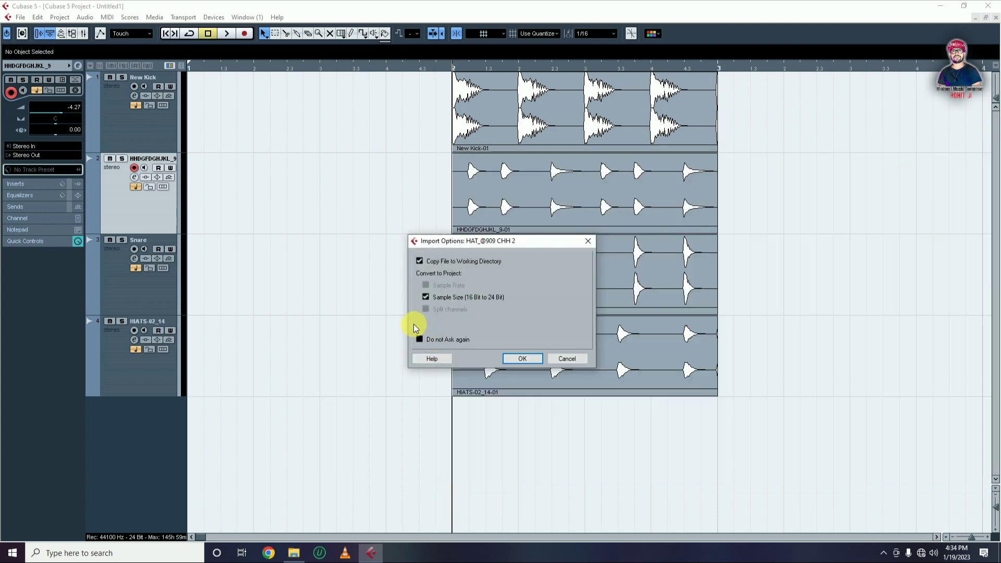
pyautogui.click(519, 360)
pyautogui.moveTo(439, 366); pyautogui.dragTo(519, 432)
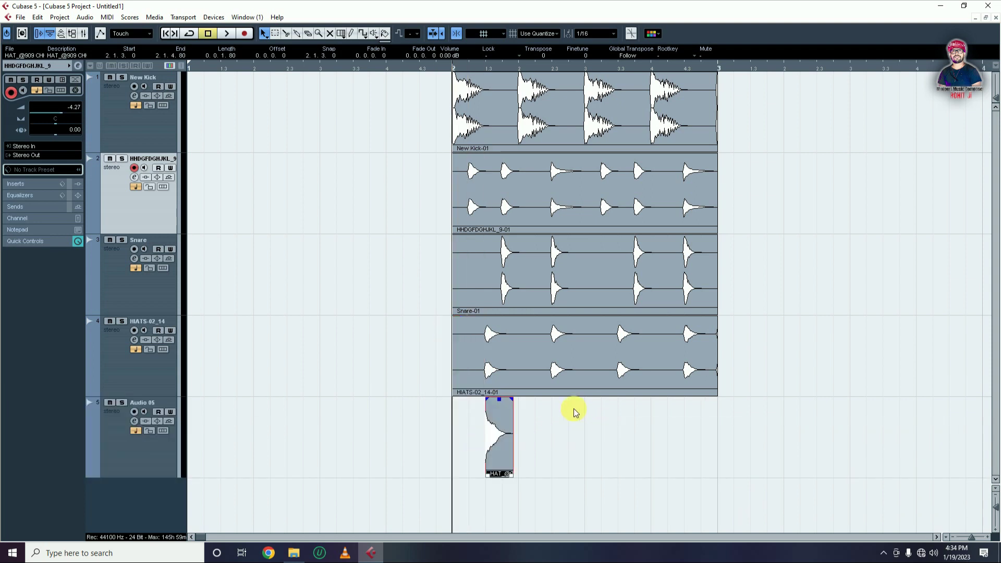
# Step: Place the HAT_@909 CHH 2 hits at 2.2.3.0 and 2.4.3.0 on the Audio 05 track
pyautogui.press('h')
pyautogui.press('h')
pyautogui.moveTo(687, 437); pyautogui.dragTo(773, 438)
pyautogui.press('g')
pyautogui.press('g')
pyautogui.moveTo(574, 447); pyautogui.dragTo(698, 448)
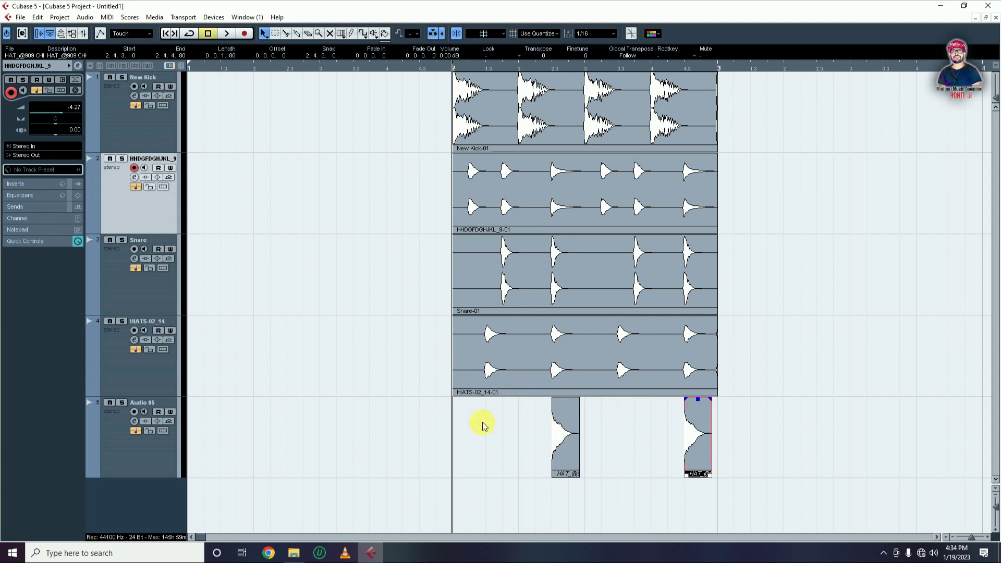
# Step: Play the pattern with the new hat hits and lower the Audio 05 track's volume to -7.33
pyautogui.click(130, 455)
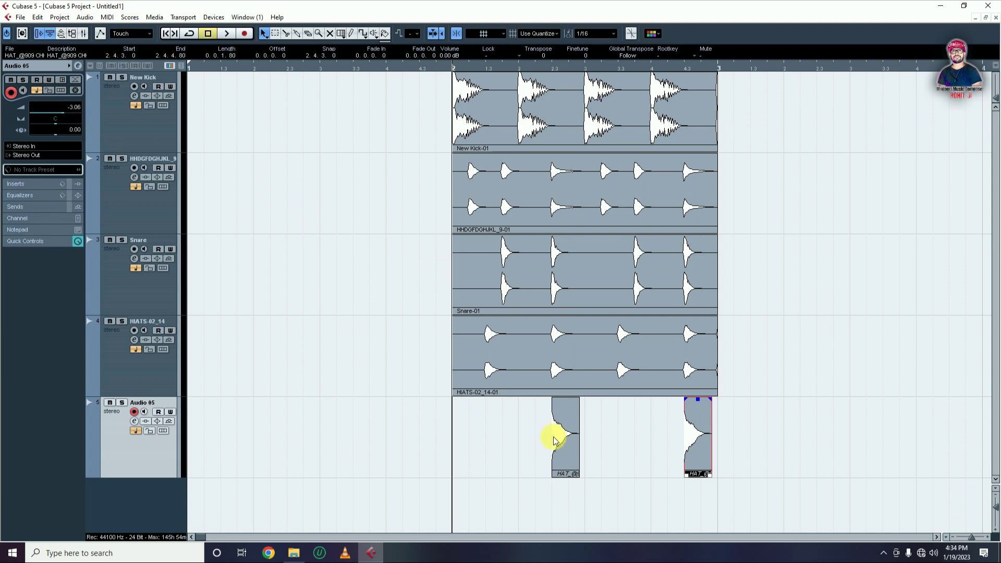
pyautogui.click(621, 440)
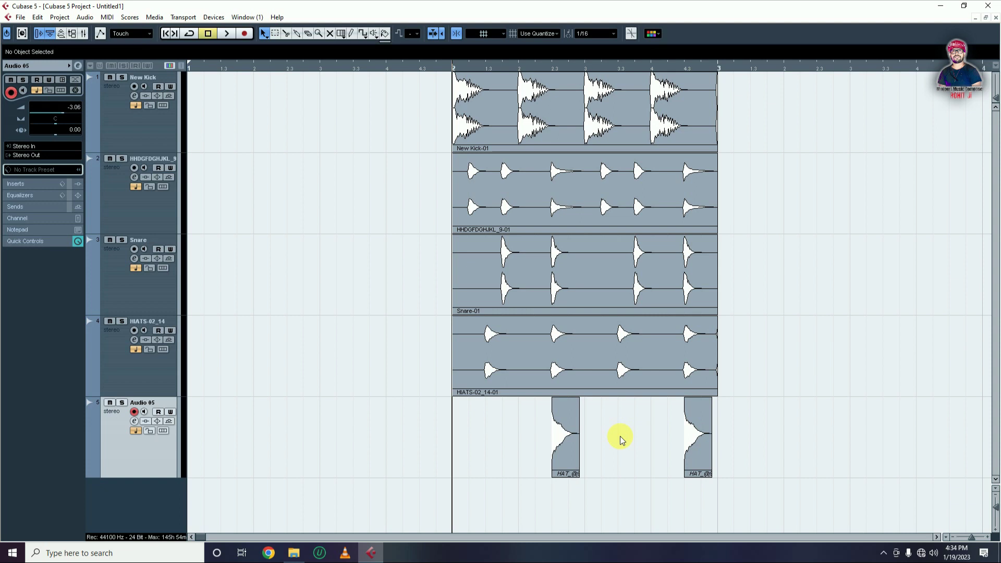
pyautogui.press('space')
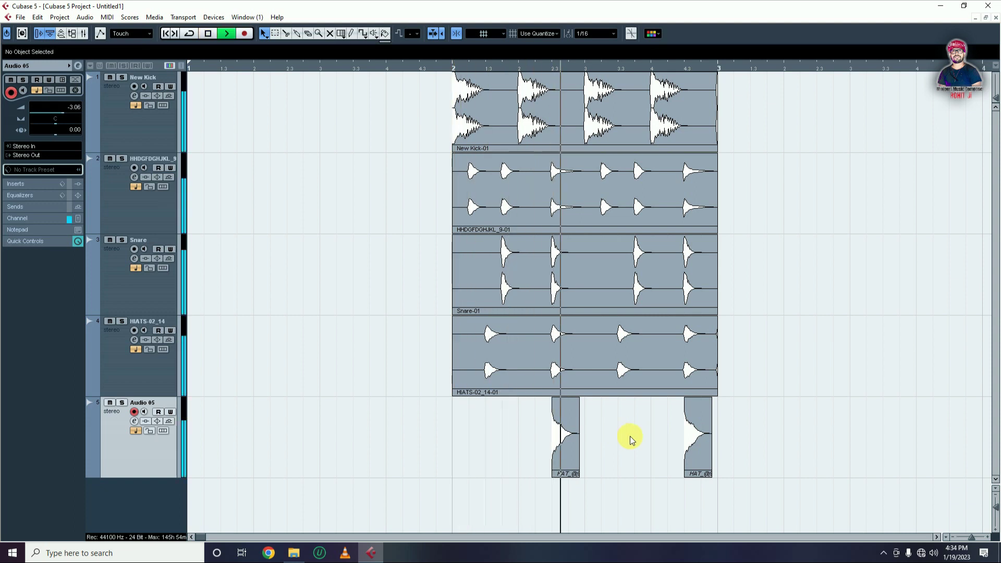
pyautogui.press('space')
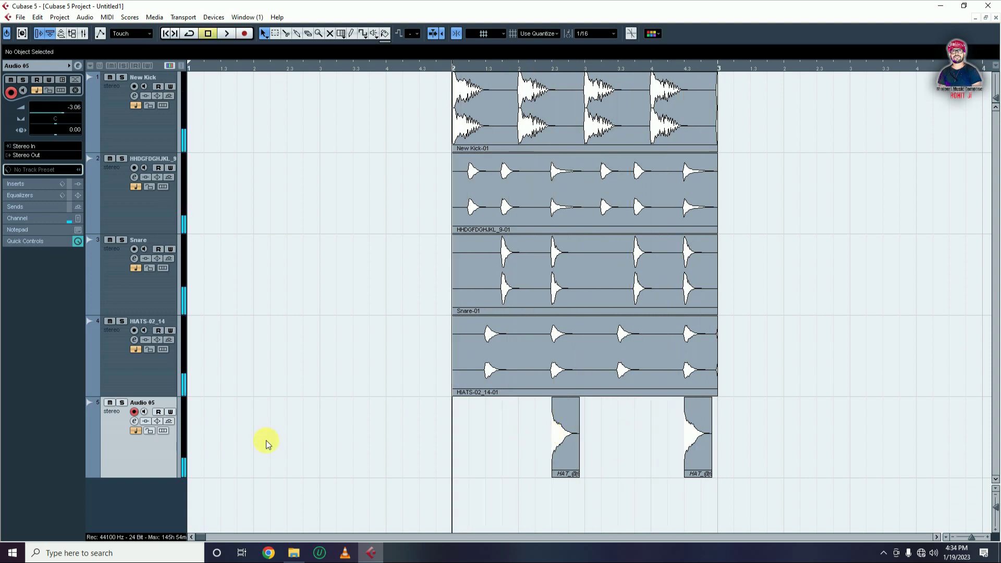
pyautogui.moveTo(68, 116); pyautogui.dragTo(63, 116)
# Step: Copy the pair of HAT_@909 CHH 2 hits to both sides of bar 2, and select all events on that track
pyautogui.moveTo(774, 418)
pyautogui.mouseDown()
pyautogui.moveTo(503, 481)
pyautogui.moveTo(542, 448)
pyautogui.moveTo(817, 457)
pyautogui.moveTo(251, 440)
pyautogui.moveTo(254, 453)
pyautogui.mouseUp()
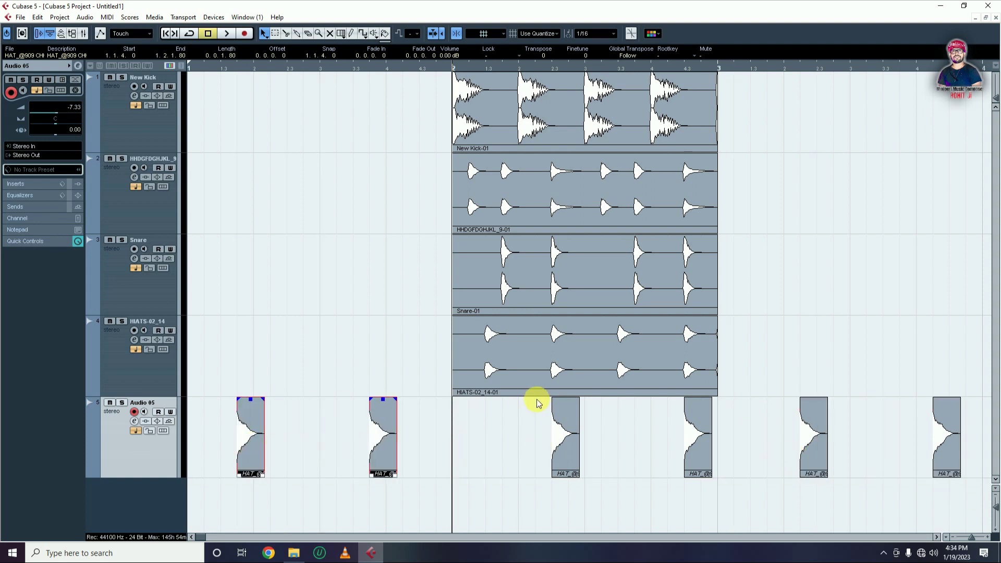
pyautogui.press('g')
pyautogui.moveTo(810, 442); pyautogui.dragTo(194, 457)
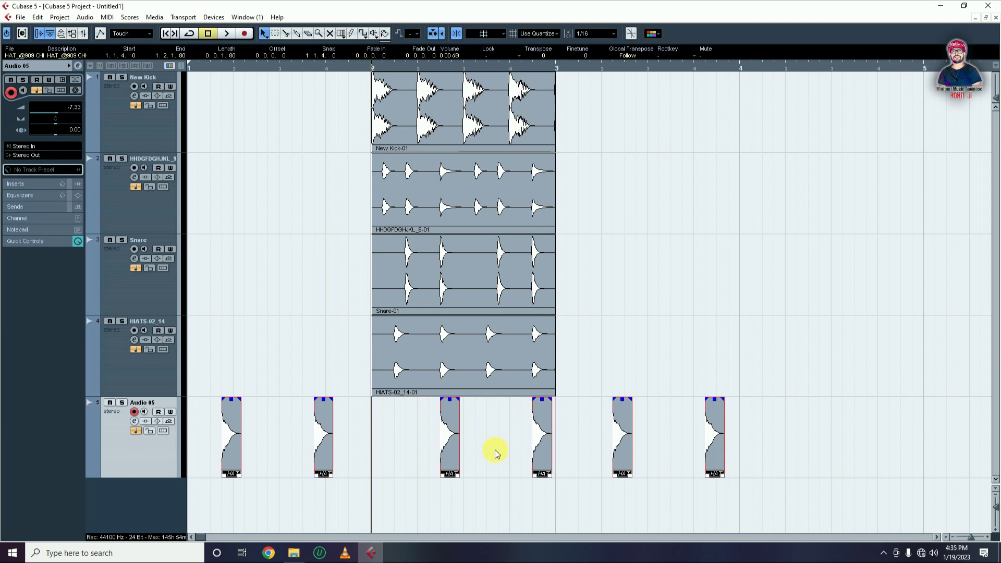
# Step: Bounce the selected Audio 05 events into one replacing clip and trim both ends to bar 2
pyautogui.hotkey('ctrl', 'b')
pyautogui.press('Return')
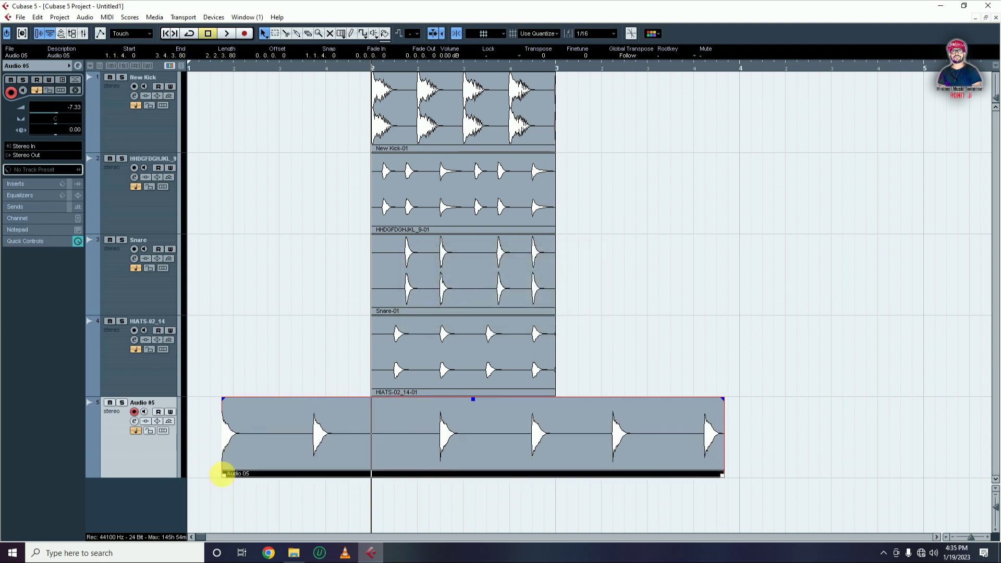
pyautogui.moveTo(223, 474); pyautogui.dragTo(381, 466)
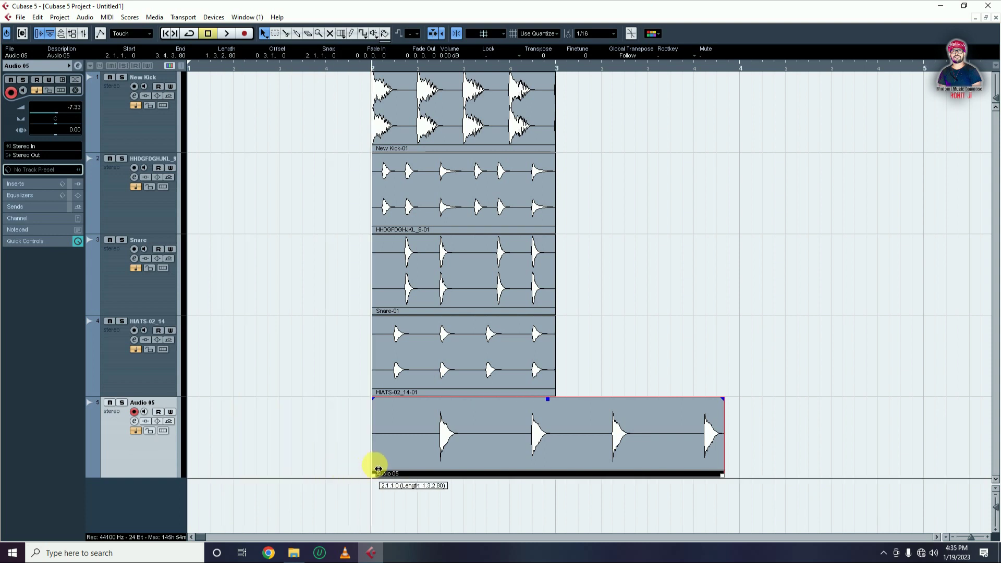
pyautogui.moveTo(721, 474); pyautogui.dragTo(553, 473)
pyautogui.click(624, 436)
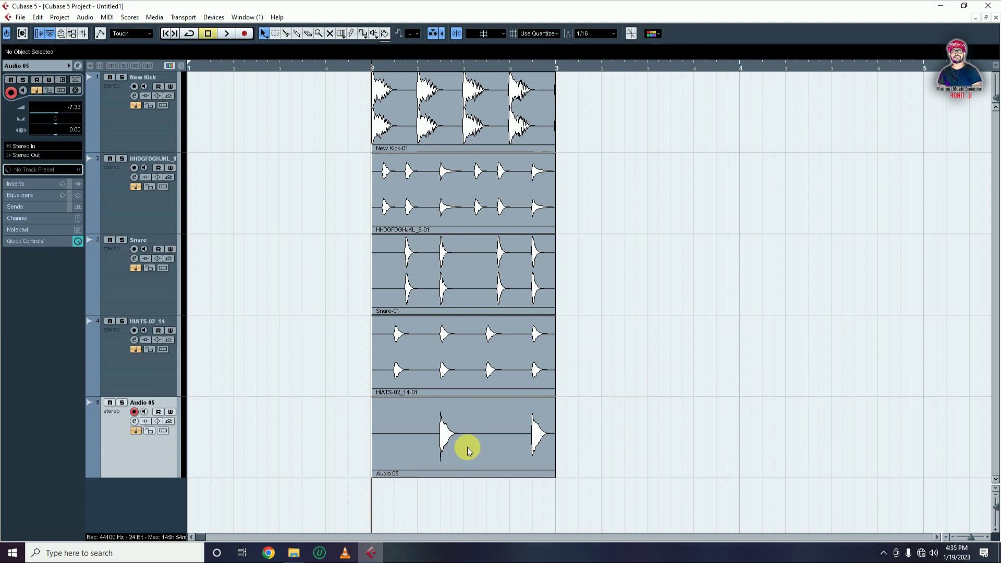
# Step: Import the HHDGFDGHJKL_9 sample again at 2.1.2.0 on a new track below Audio 05
pyautogui.click(997, 526)
pyautogui.scroll(-6, 997, 525)
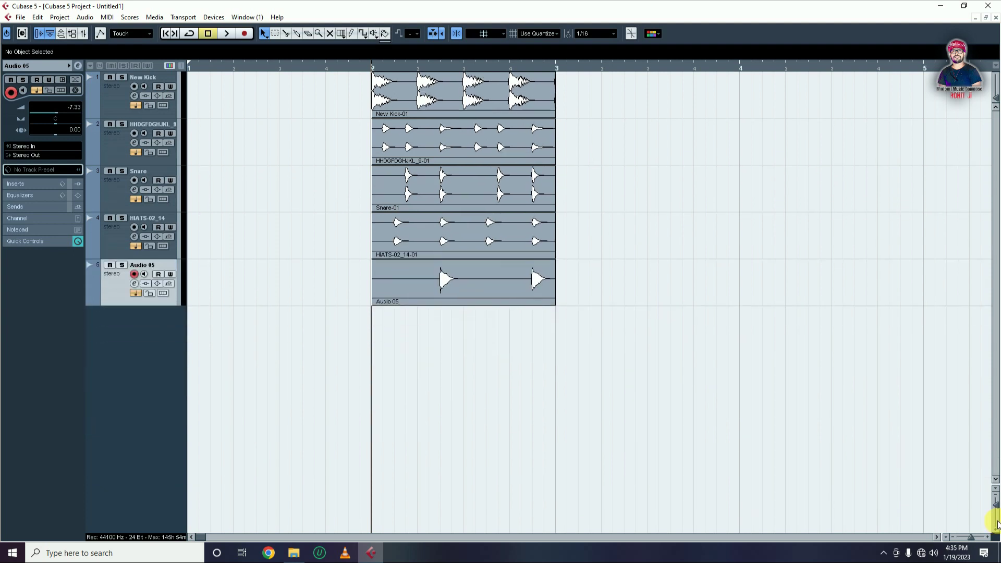
pyautogui.scroll(-5, 997, 515)
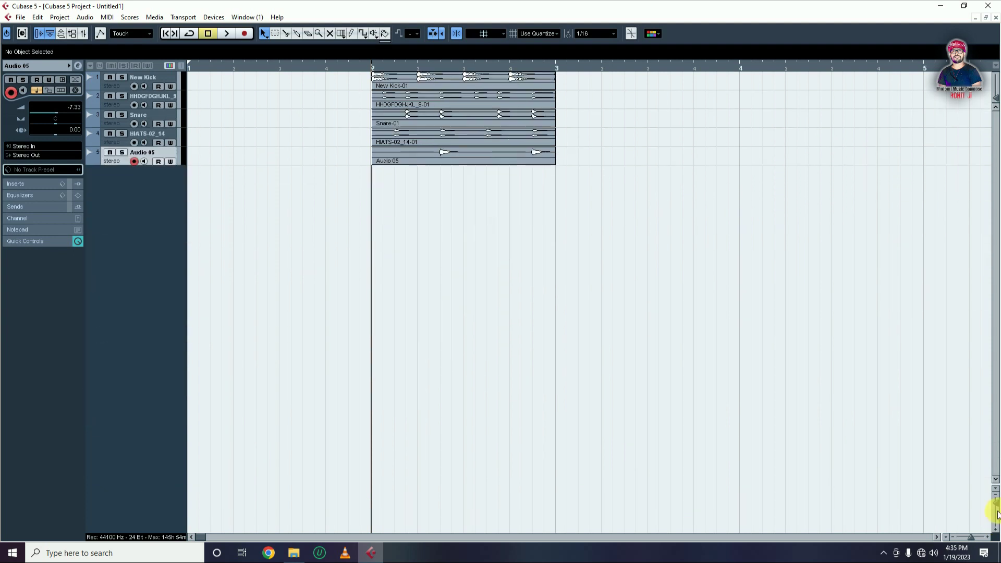
pyautogui.scroll(6, 998, 515)
pyautogui.scroll(4, 997, 515)
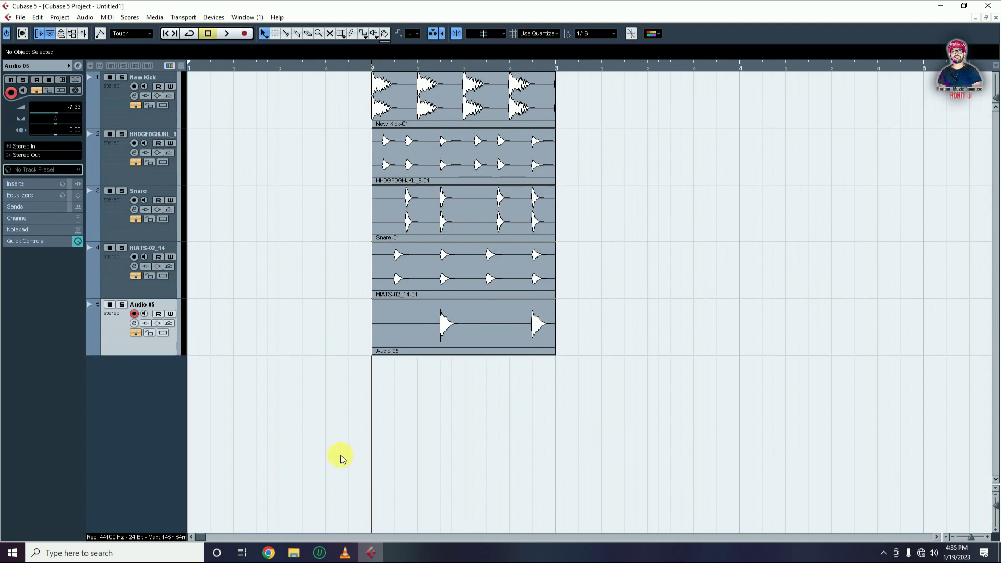
pyautogui.click(294, 553)
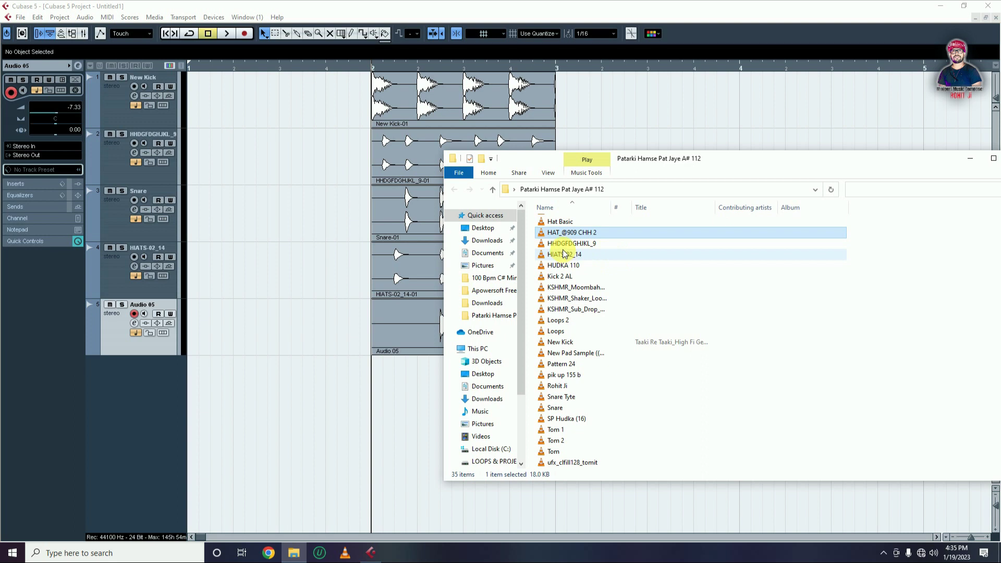
pyautogui.moveTo(568, 247); pyautogui.dragTo(385, 397)
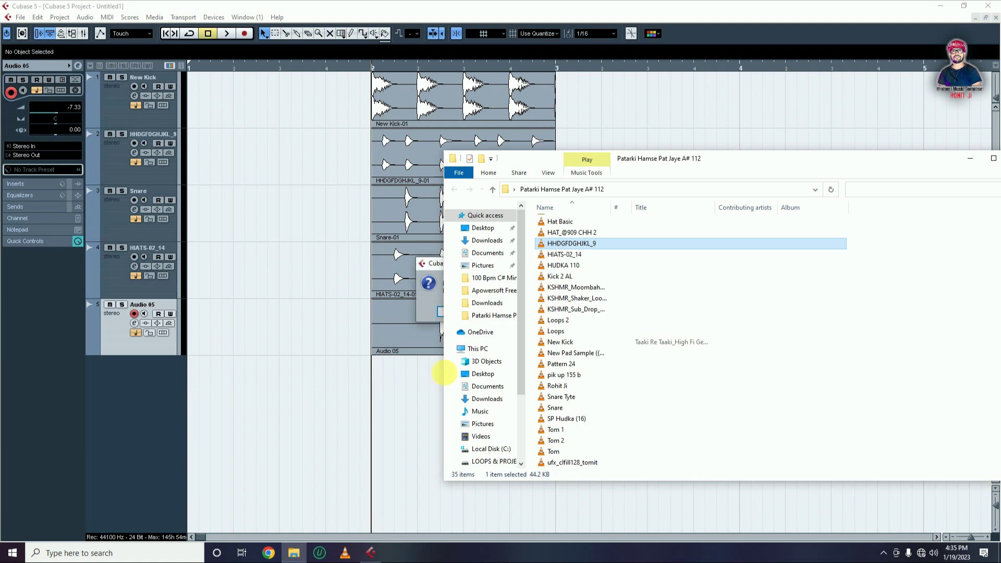
pyautogui.click(429, 308)
pyautogui.click(522, 358)
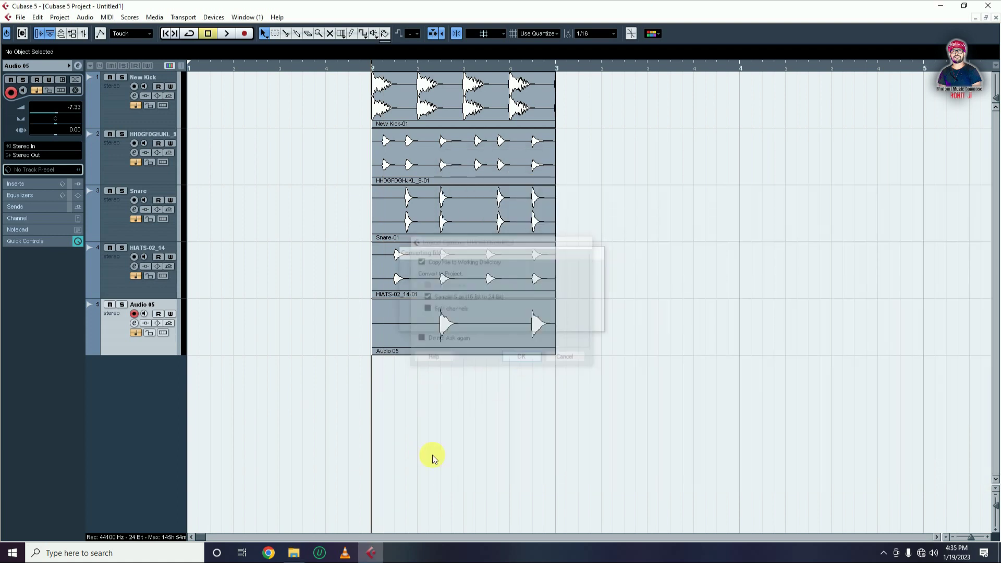
pyautogui.press('h')
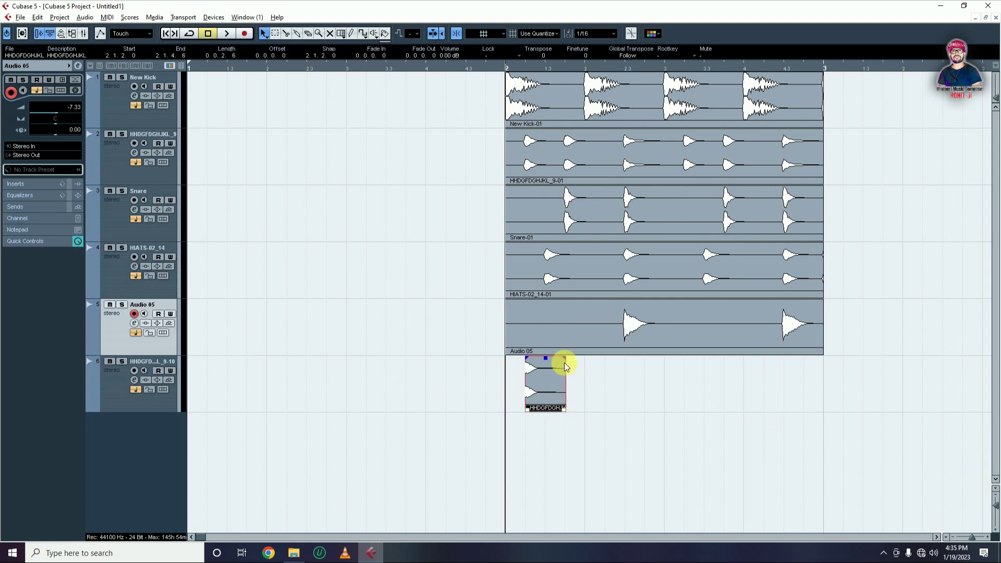
# Step: Move the original HHDGFDGHJKL_9 track down to sit directly above the newly imported HHDGFDGHJKL_9 track
pyautogui.click(552, 165)
pyautogui.moveTo(127, 157); pyautogui.dragTo(128, 287)
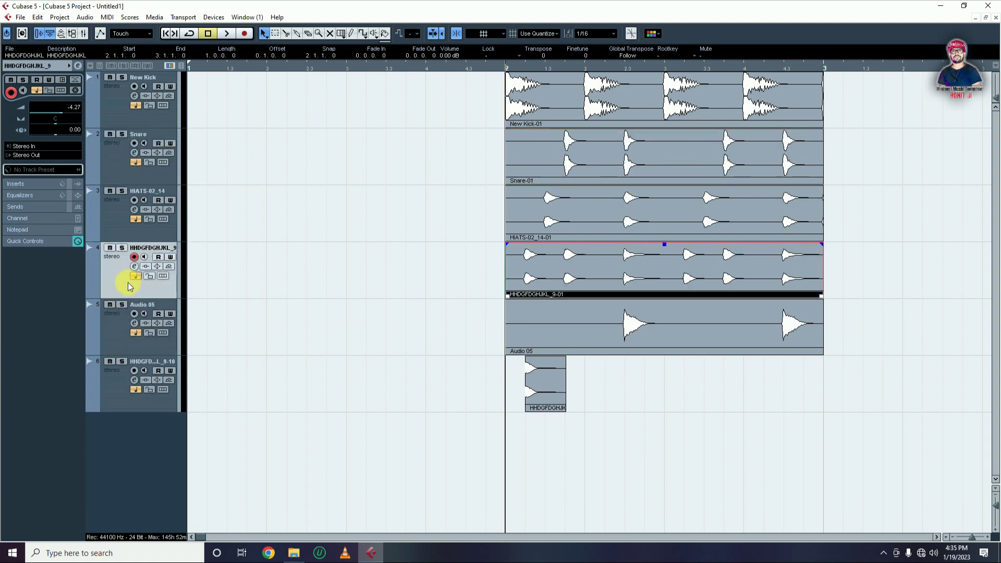
pyautogui.moveTo(128, 330); pyautogui.dragTo(128, 332)
# Step: Copy the new HHDGFDGHJKL_9 event to 2.1.4.0, 2.3.2.0 and 2.3.4.0, and shorten all four hits to 0.0.1.0
pyautogui.moveTo(552, 391); pyautogui.dragTo(744, 395)
pyautogui.click(817, 398)
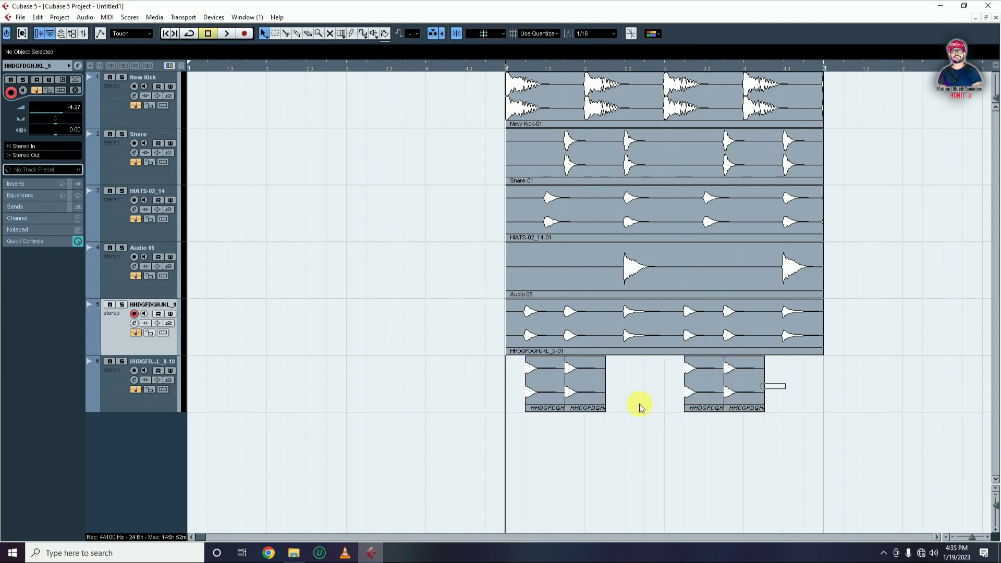
pyautogui.moveTo(640, 404); pyautogui.dragTo(497, 428)
pyautogui.moveTo(600, 411); pyautogui.dragTo(585, 407)
pyautogui.click(617, 422)
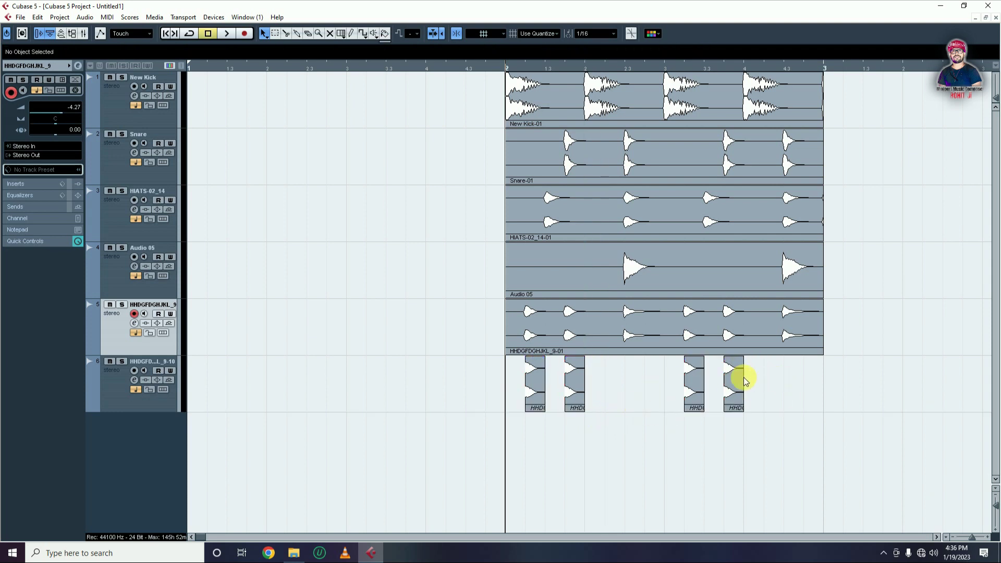
# Step: Copy the four shortened HHDGFDGHJKL_9 hits to both sides of bar 2, and select all events on that track
pyautogui.press('g')
pyautogui.press('g')
pyautogui.moveTo(641, 392); pyautogui.dragTo(432, 405)
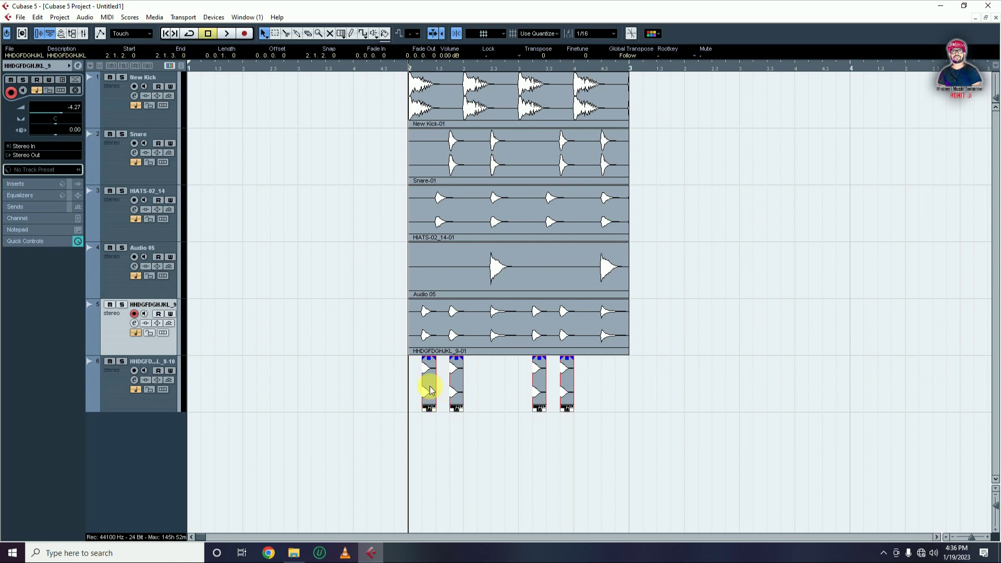
pyautogui.moveTo(638, 393); pyautogui.dragTo(250, 398)
pyautogui.moveTo(841, 385); pyautogui.dragTo(185, 380)
# Step: Bounce the selected HHDGFDGHJKL_9 hits into one replacing clip and trim its start to 2.1.1.0
pyautogui.hotkey('ctrl', 'b')
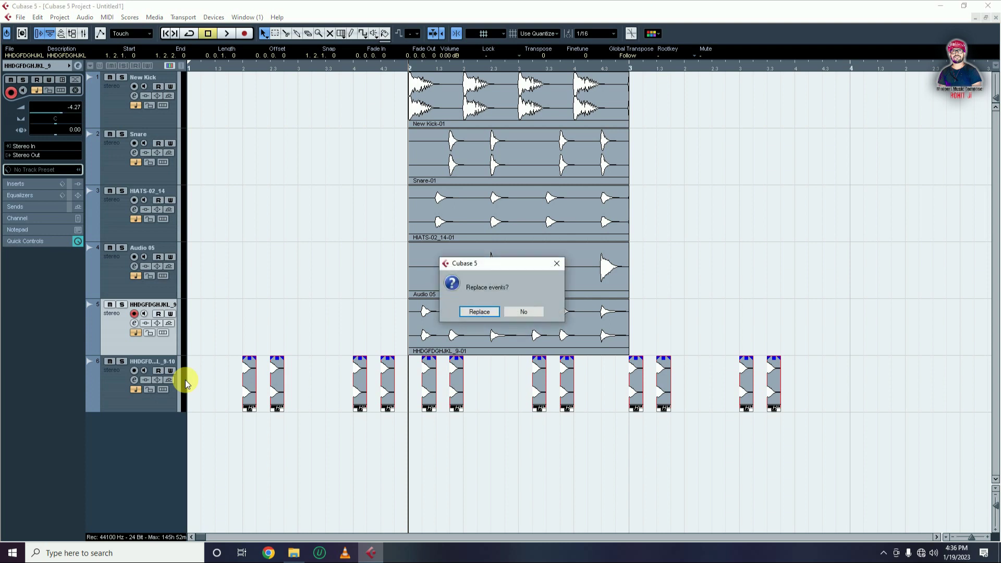
pyautogui.press('Return')
pyautogui.moveTo(245, 407); pyautogui.dragTo(416, 416)
# Step: Split the bounced HHDGFDGHJKL_9 clip at 3.1.1.0, erase the part after it, and return to the Object Selection tool
pyautogui.rightClick(549, 471)
pyautogui.click(578, 469)
pyautogui.click(631, 395)
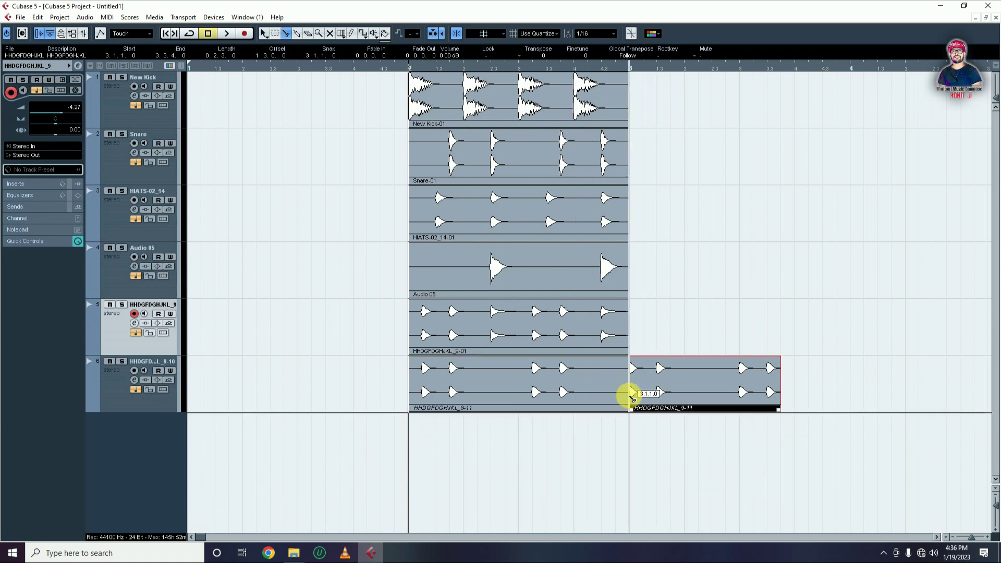
pyautogui.rightClick(641, 439)
pyautogui.click(650, 436)
pyautogui.click(700, 394)
pyautogui.rightClick(720, 441)
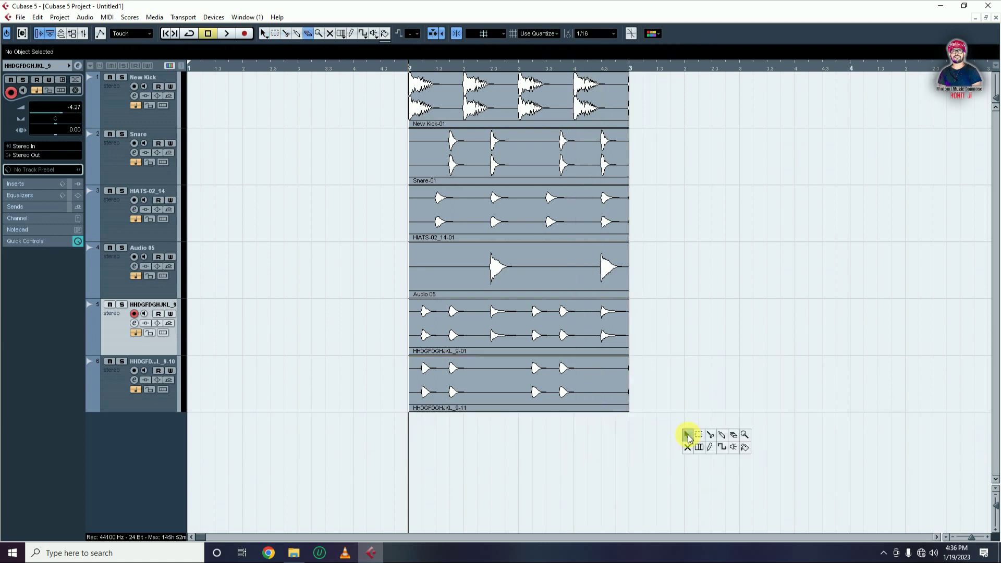
pyautogui.click(687, 434)
# Step: Mute the original HHDGFDGHJKL_9 track and play the pattern with the new shortened version
pyautogui.click(110, 305)
pyautogui.press('space')
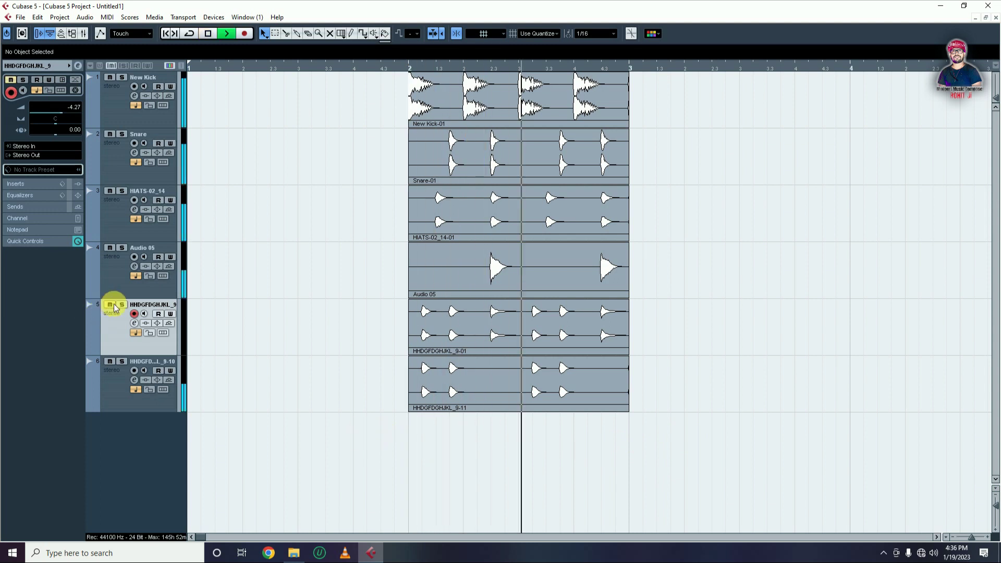
pyautogui.press('space')
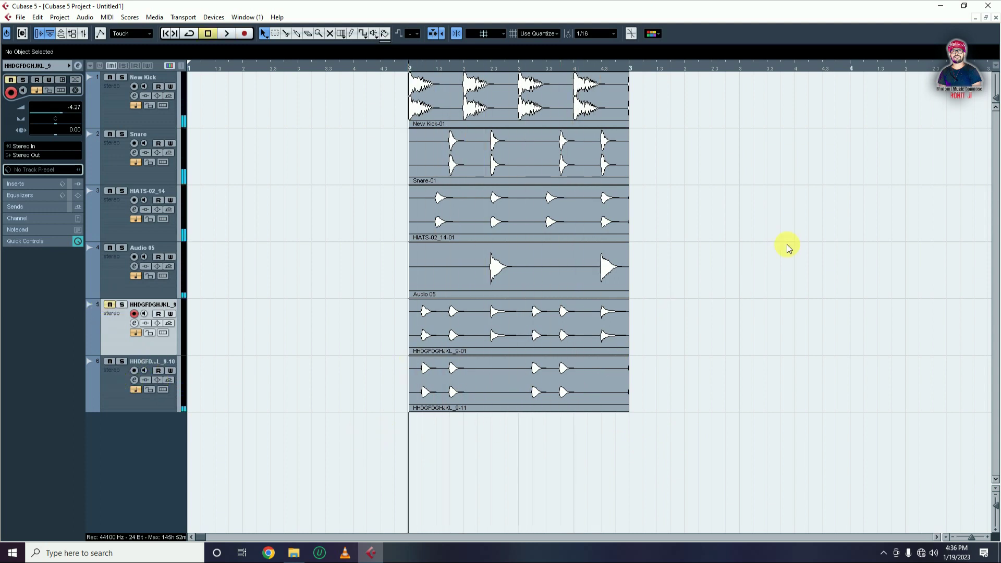
pyautogui.press('g')
pyautogui.press('g')
pyautogui.press('g')
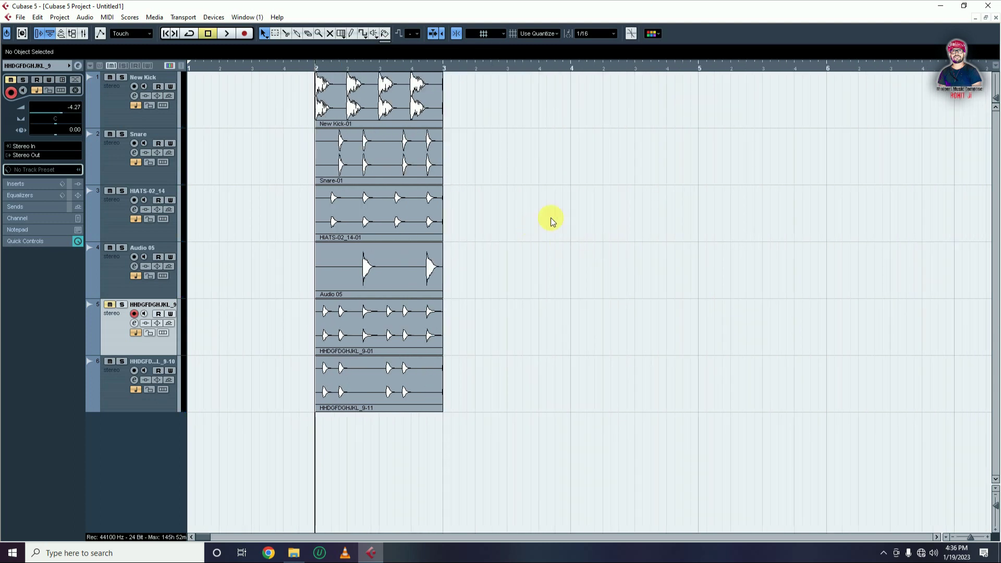
# Step: Select the clips on all six tracks in bar 2 and duplicate them three times, filling bars 2 to 5
pyautogui.moveTo(493, 113); pyautogui.dragTo(292, 395)
pyautogui.click(299, 392)
pyautogui.moveTo(496, 99); pyautogui.dragTo(223, 455)
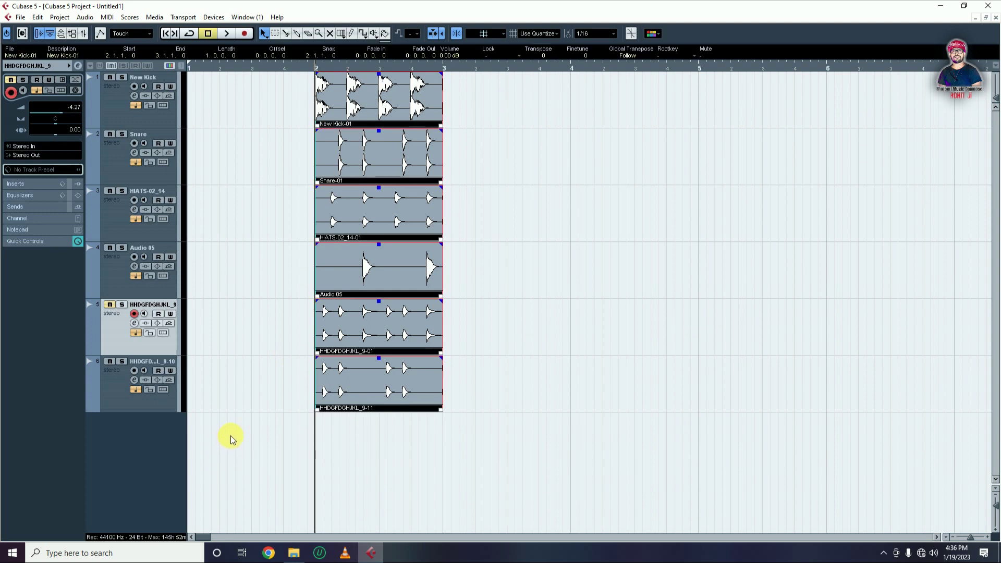
pyautogui.hotkey('ctrl', 'd')
pyautogui.hotkey('ctrl', 'd')
pyautogui.hotkey('ctrl', 'd')
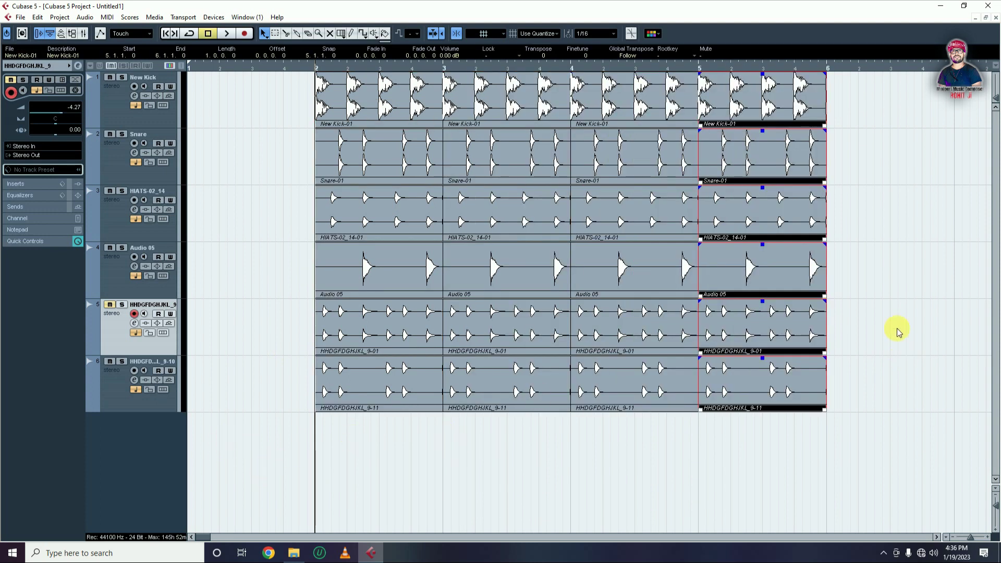
# Step: Select the whole four-bar block on all tracks and duplicate it once to fill bars 6 to 9
pyautogui.click(889, 317)
pyautogui.press('g')
pyautogui.press('g')
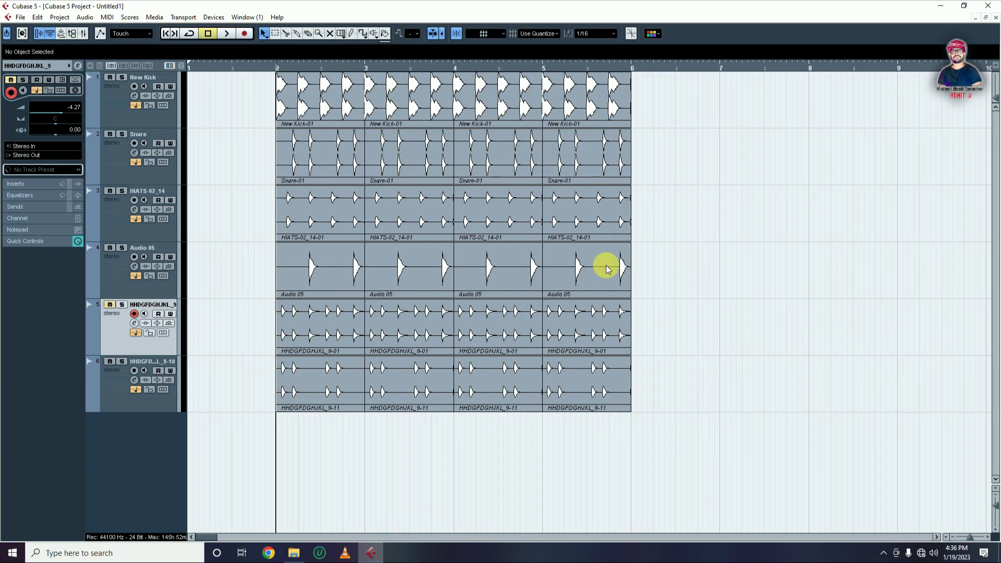
pyautogui.moveTo(663, 93); pyautogui.dragTo(128, 421)
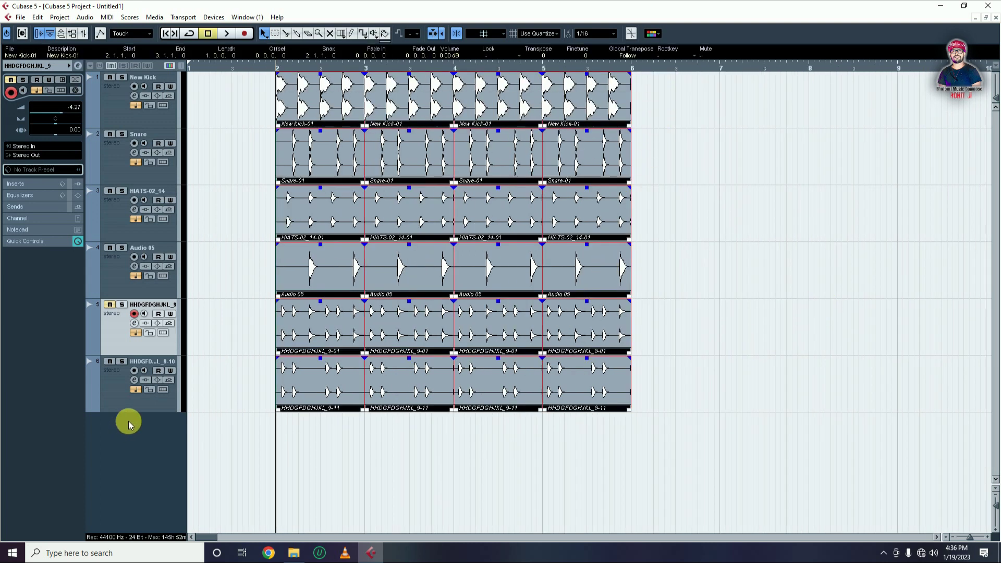
pyautogui.press('g')
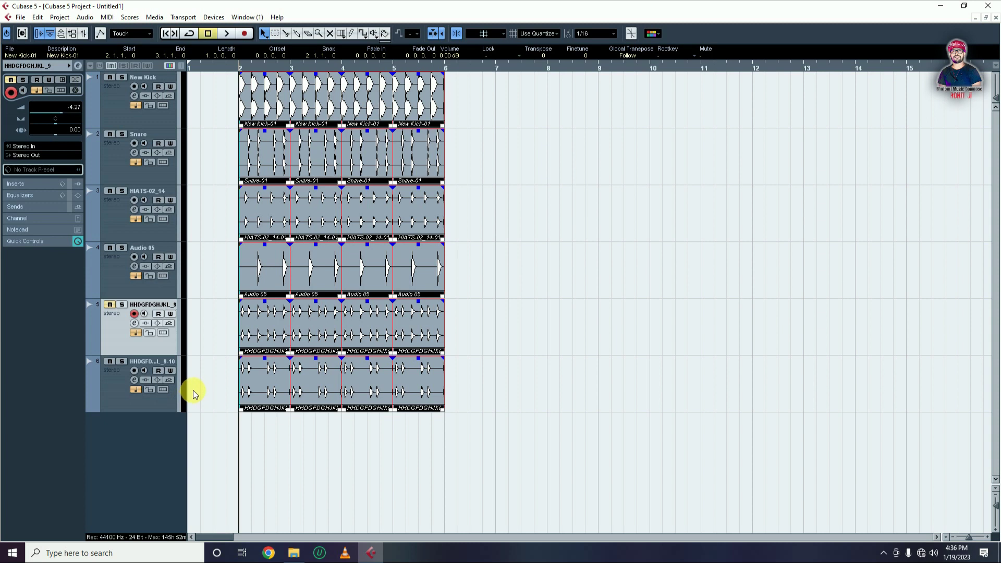
pyautogui.hotkey('ctrl', 'd')
pyautogui.click(424, 446)
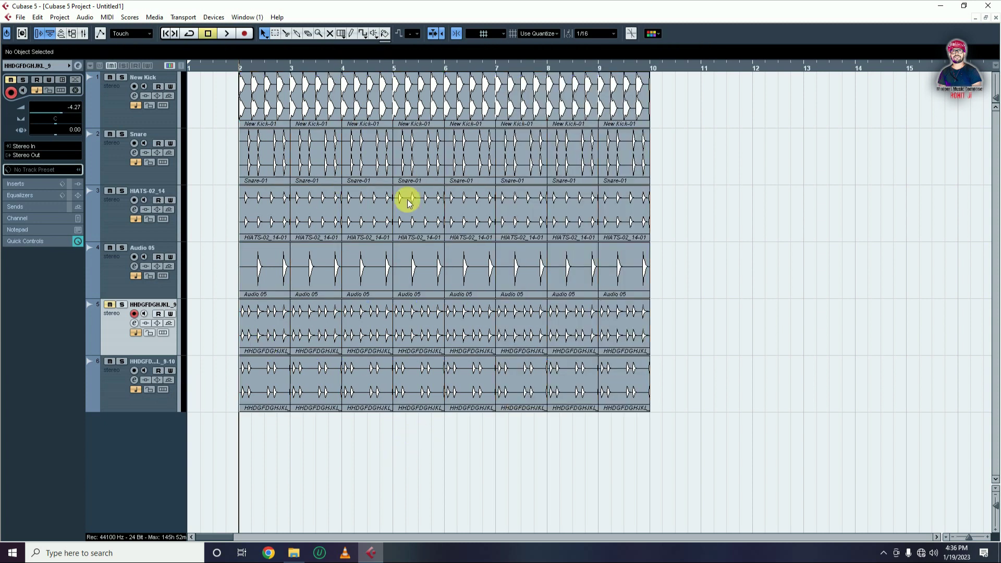
# Step: Set the locators around bars 2 to 5 and delete the Audio 05 and HHDGFDGHJKL_9-01 clips within them
pyautogui.moveTo(242, 66); pyautogui.dragTo(444, 65)
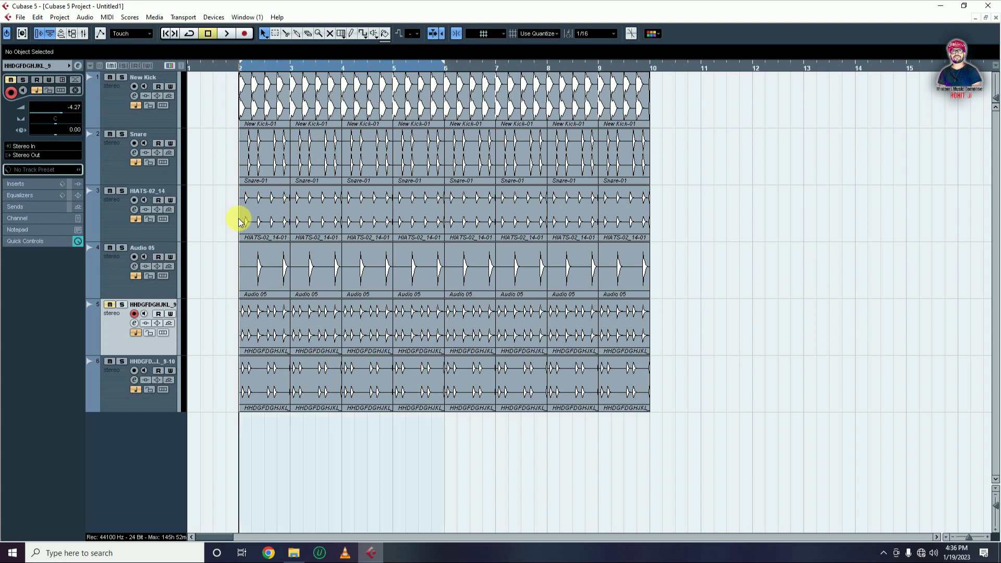
pyautogui.moveTo(216, 274); pyautogui.dragTo(425, 259)
pyautogui.press('Delete')
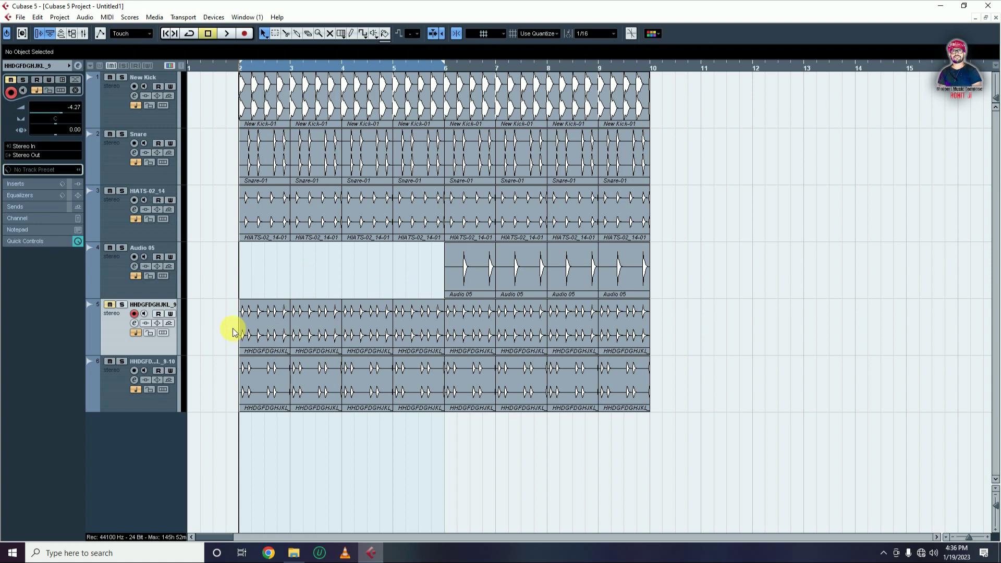
pyautogui.moveTo(226, 326); pyautogui.dragTo(402, 314)
pyautogui.press('Delete')
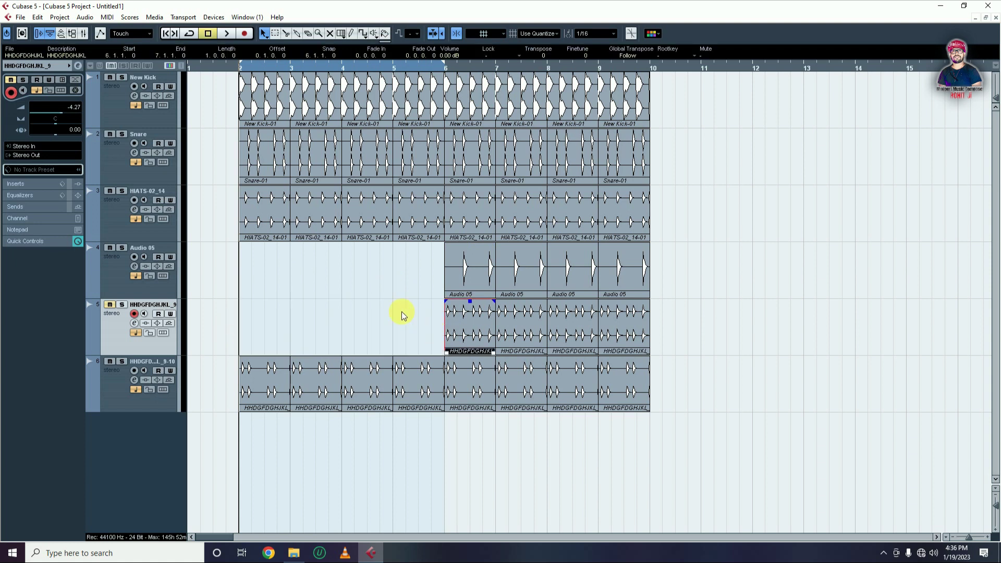
# Step: Delete the four HHDGFDGHJKL_9-11 clips in bars 6 to 9
pyautogui.click(407, 295)
pyautogui.moveTo(691, 377); pyautogui.dragTo(465, 404)
pyautogui.press('Delete')
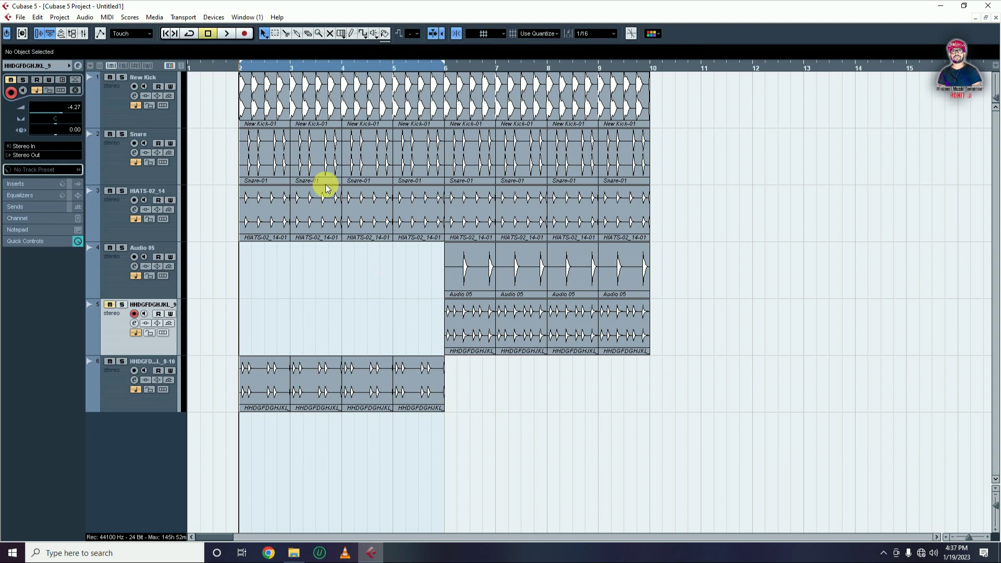
# Step: Set the locators from bar 2 to bar 10, unmute the HHDGFDGHJKL_9 track and play the arrangement, replaying from around bar 6
pyautogui.moveTo(448, 64); pyautogui.dragTo(653, 67)
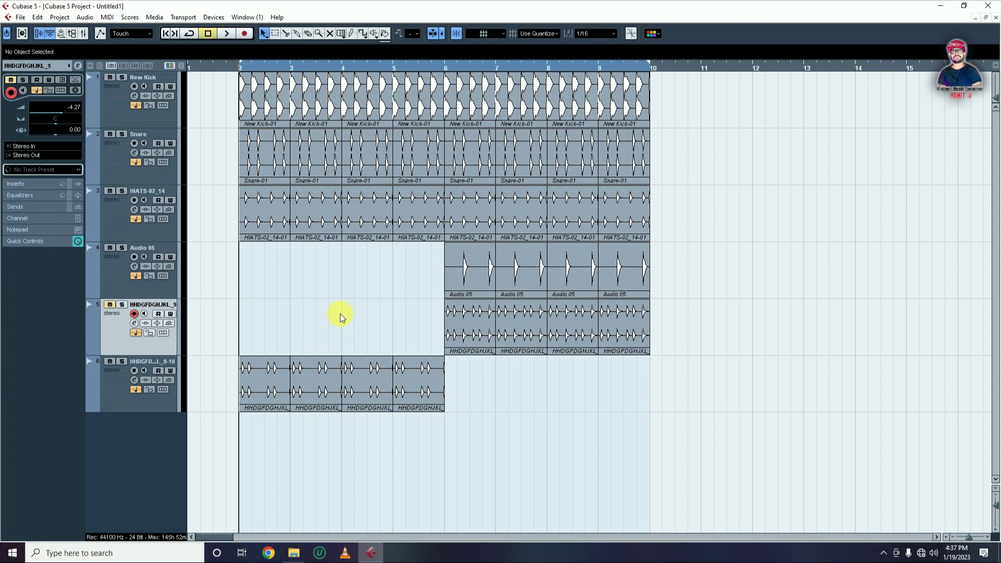
pyautogui.press('space')
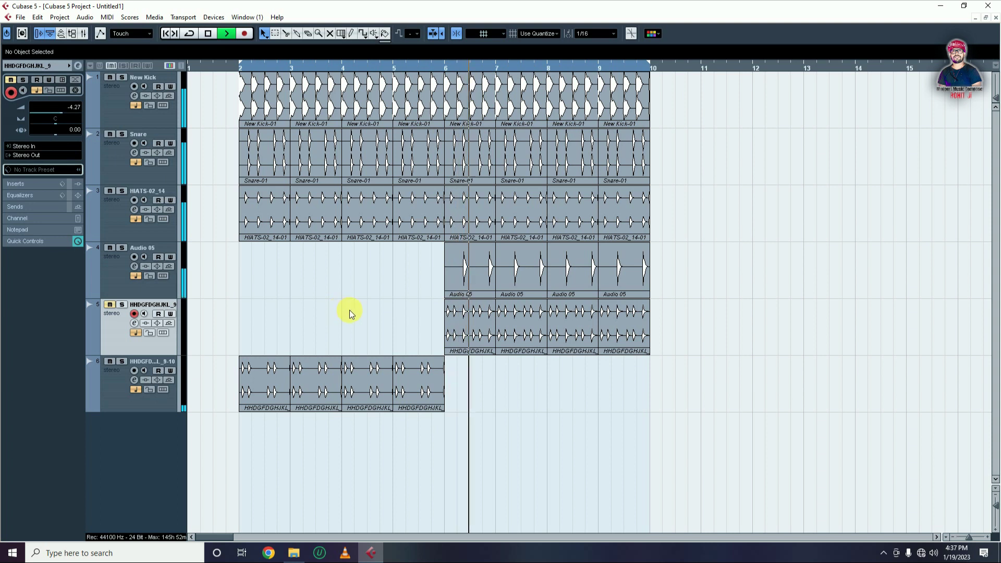
pyautogui.click(461, 362)
pyautogui.press('space')
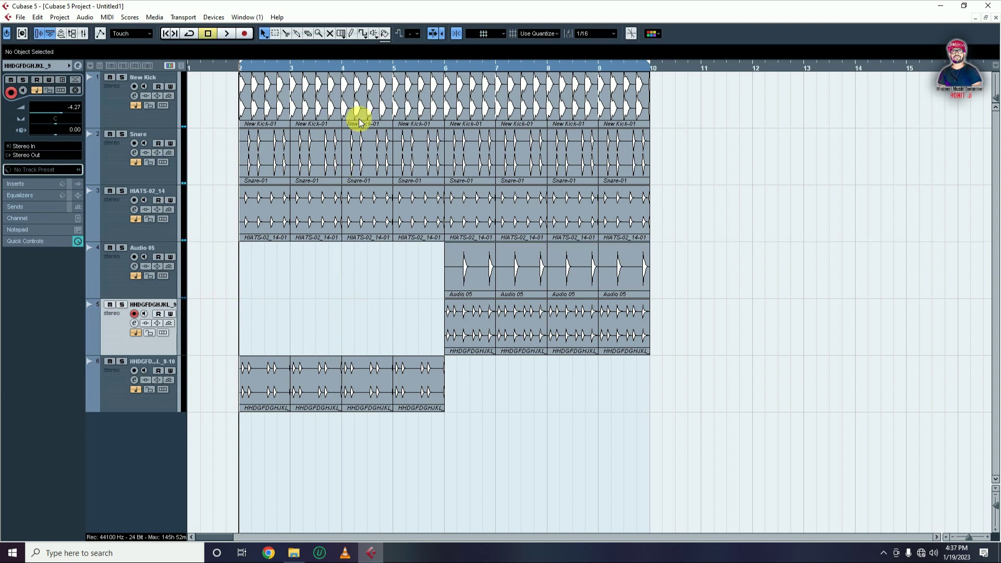
pyautogui.click(442, 71)
pyautogui.press('space')
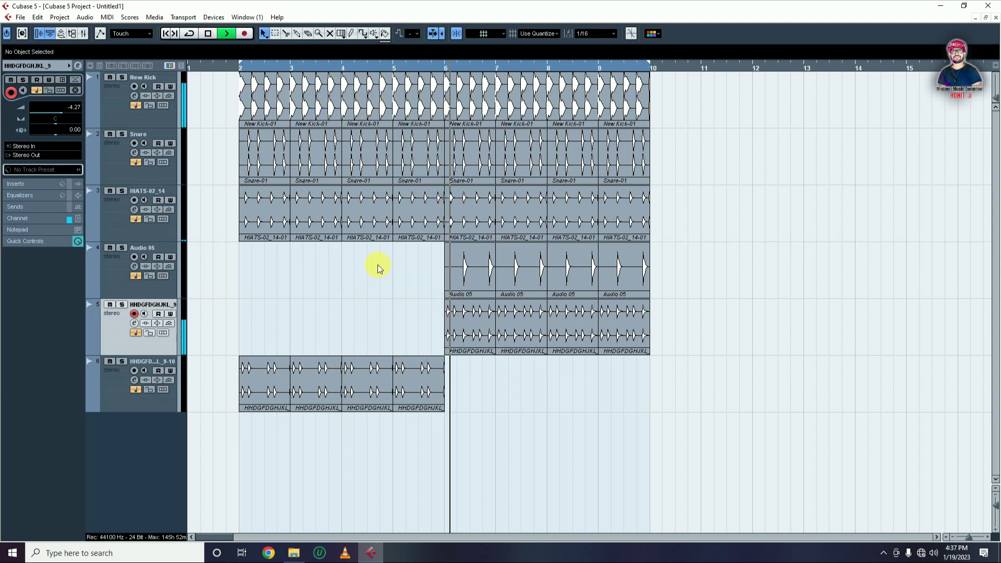
pyautogui.press('space')
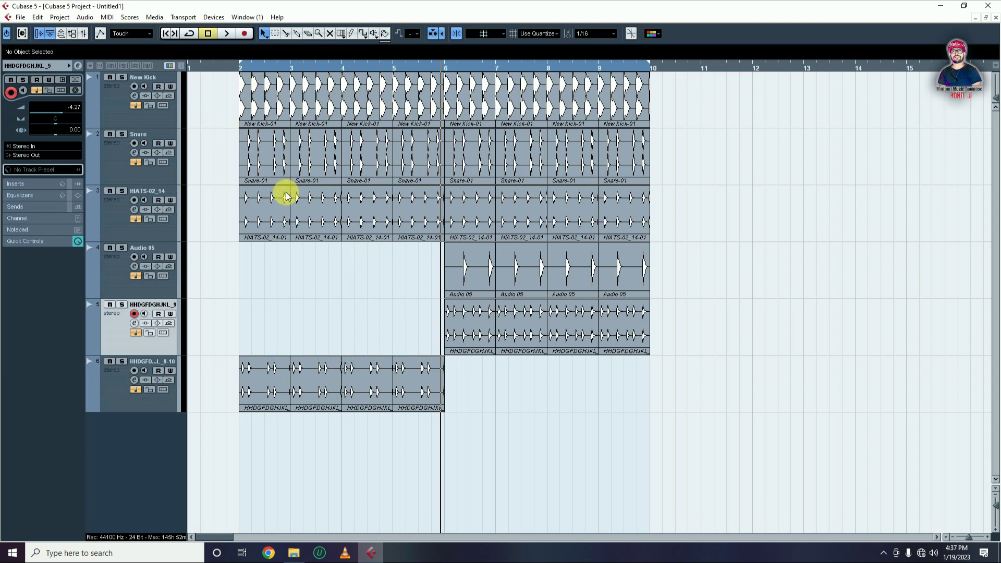
# Step: Import the Agressive Kit 039 sample from the Patarki Hamse Pat Jaye A# 112 folder onto a new track at 2.4.1.0
pyautogui.press('g')
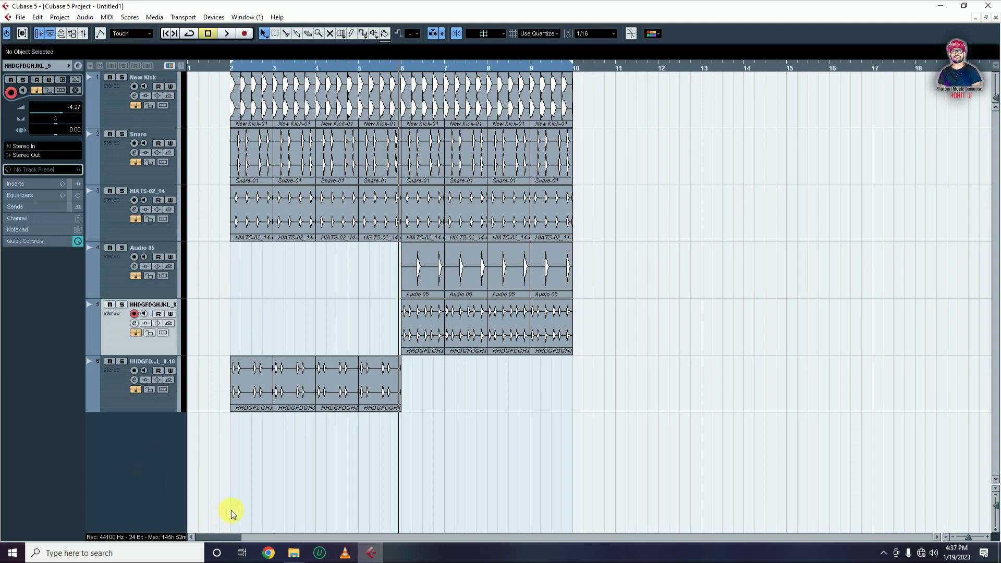
pyautogui.click(293, 556)
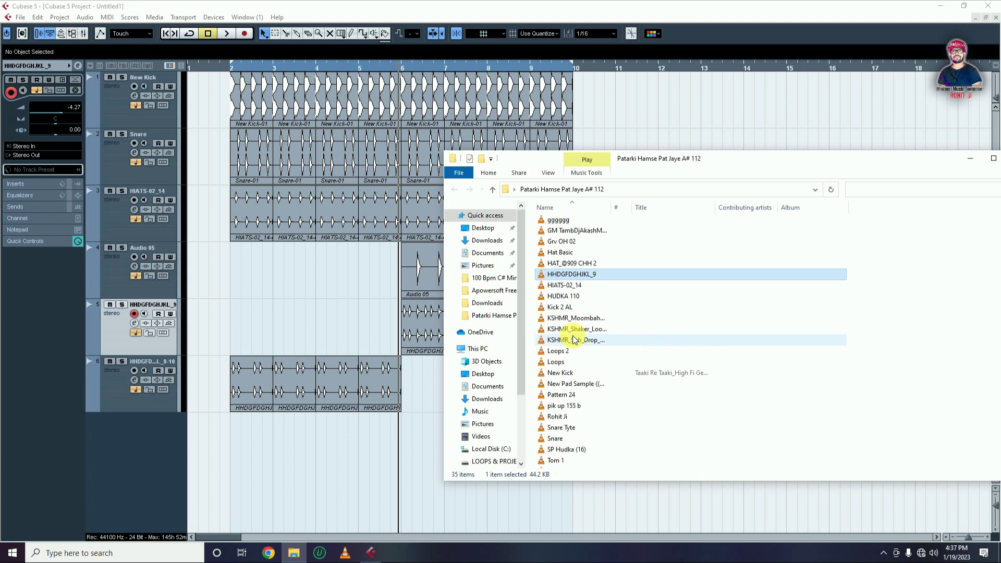
pyautogui.moveTo(647, 256)
pyautogui.mouseDown()
pyautogui.moveTo(264, 402)
pyautogui.moveTo(242, 447)
pyautogui.moveTo(263, 452)
pyautogui.mouseUp()
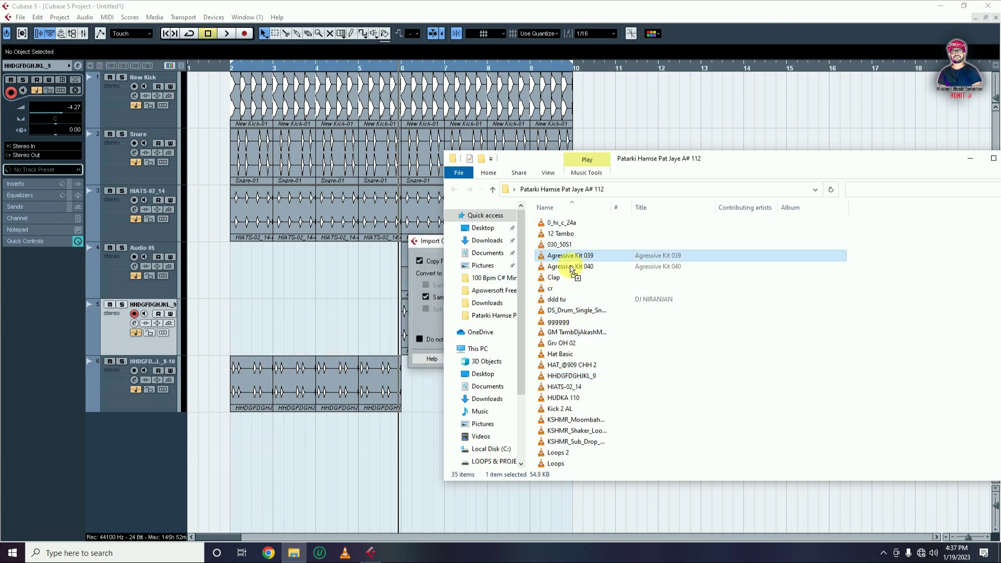
pyautogui.click(427, 242)
pyautogui.click(522, 359)
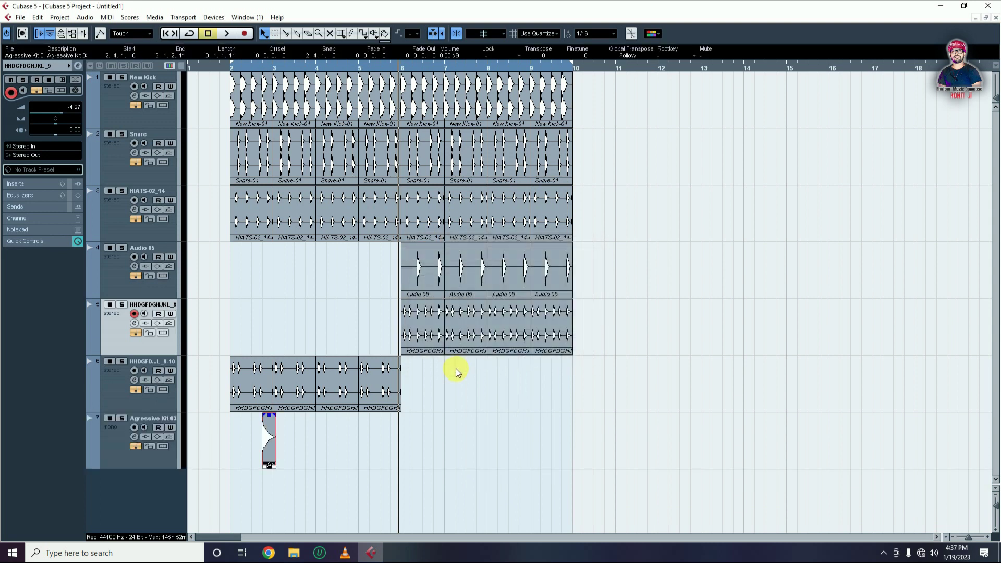
# Step: Move the Agressive Kit 039 hit to 2.1.4.0
pyautogui.press('h')
pyautogui.press('h')
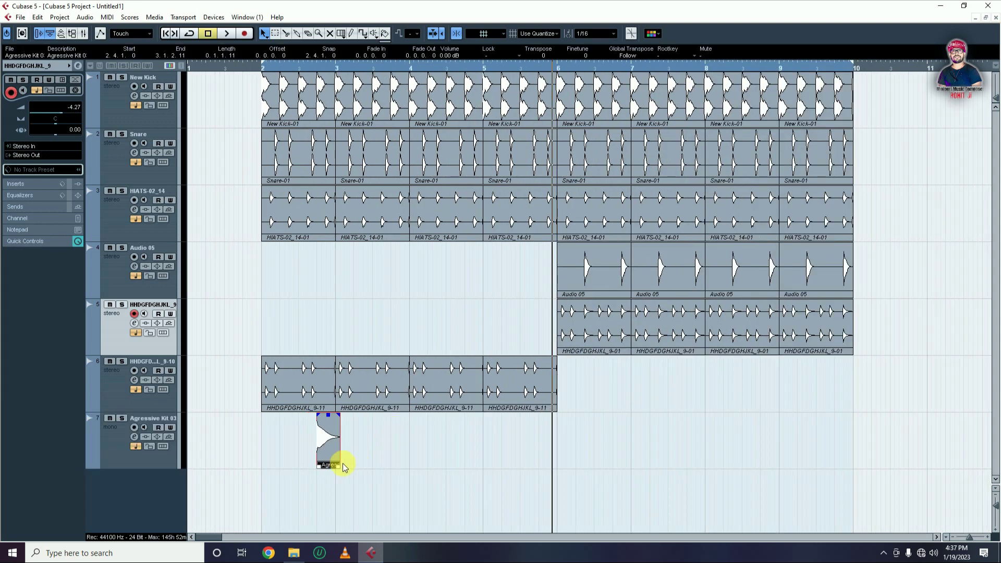
pyautogui.press('h')
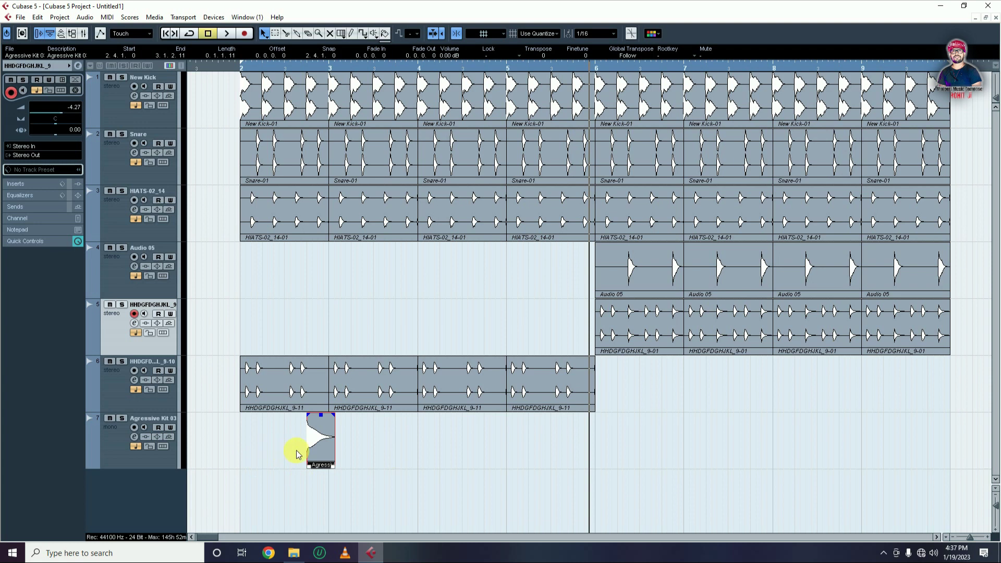
pyautogui.press('h')
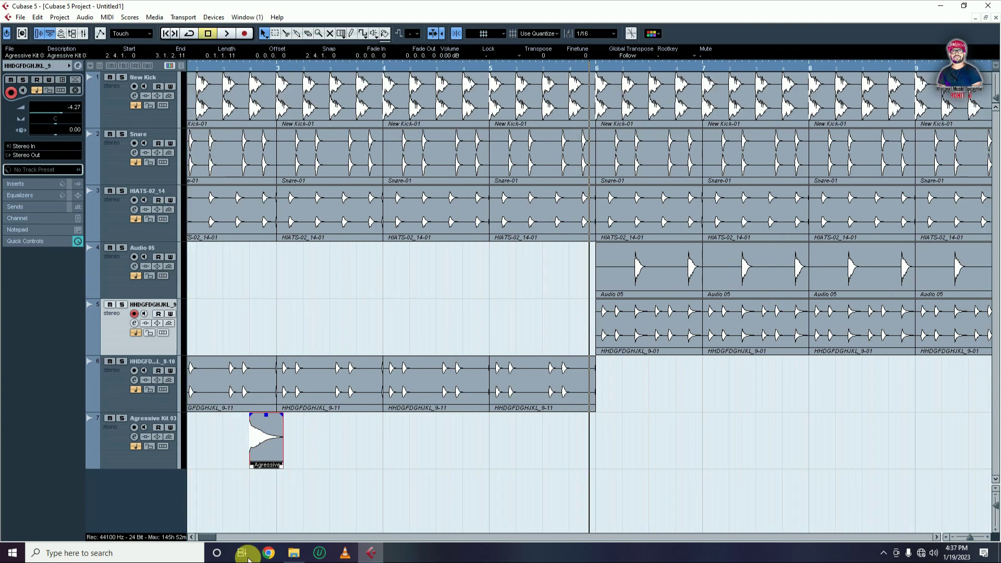
pyautogui.click(193, 537)
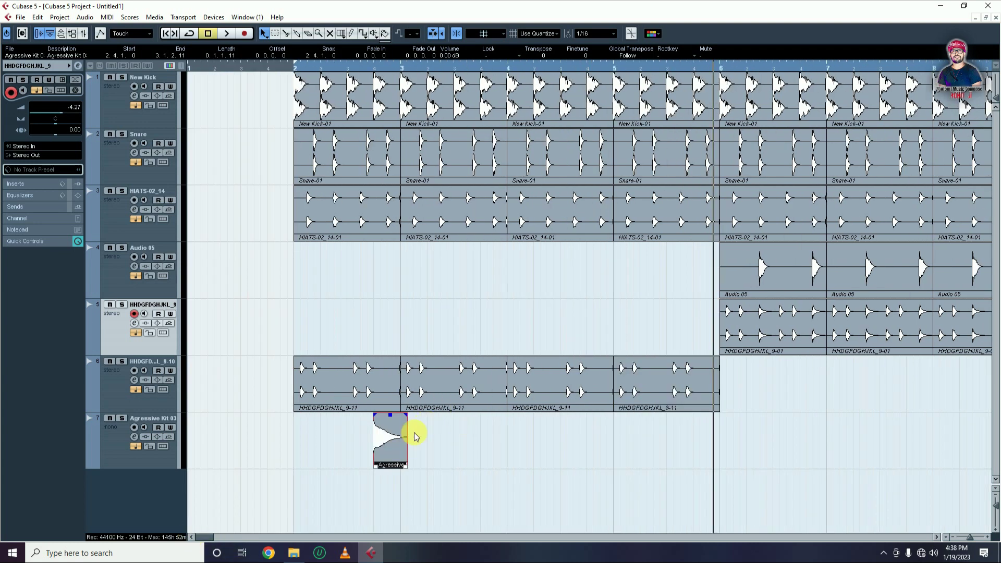
pyautogui.moveTo(387, 447); pyautogui.dragTo(327, 452)
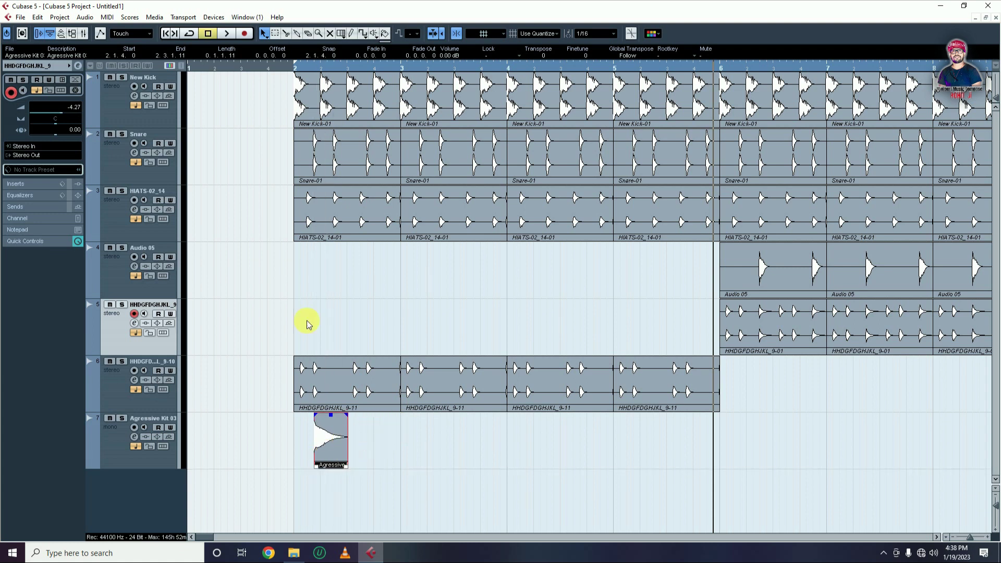
# Step: Place Agressive Kit 039 hits at 2.4.3.0 and 3.4.3.0, and play them from just before bar 2
pyautogui.click(282, 68)
pyautogui.click(450, 461)
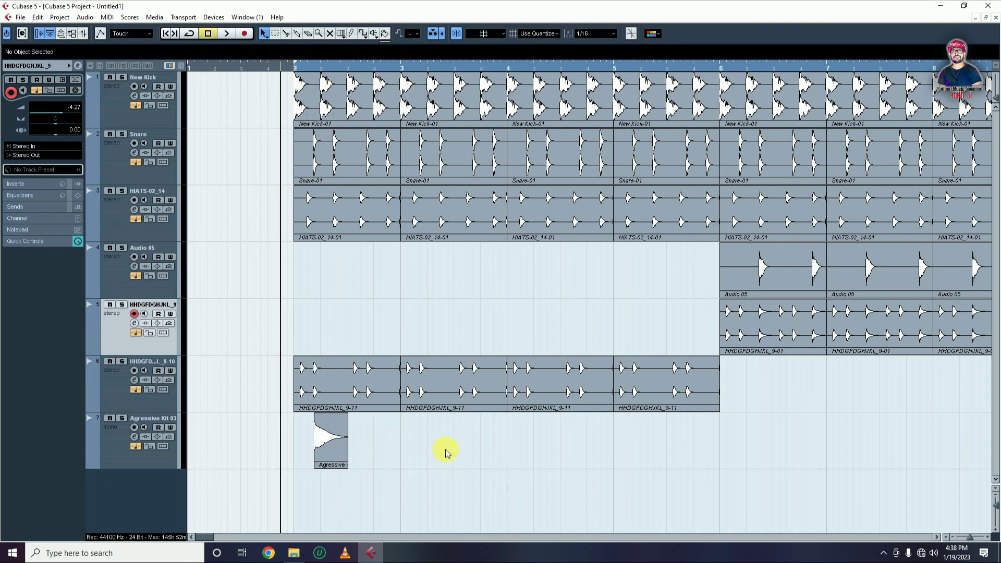
pyautogui.press('h')
pyautogui.moveTo(406, 452); pyautogui.dragTo(646, 455)
pyautogui.click(760, 457)
pyautogui.press('space')
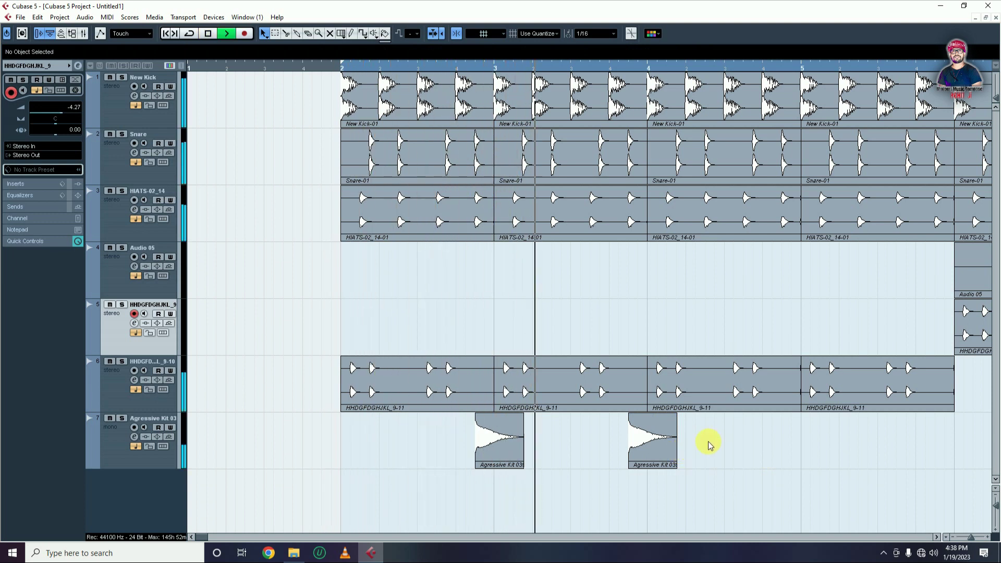
pyautogui.press('space')
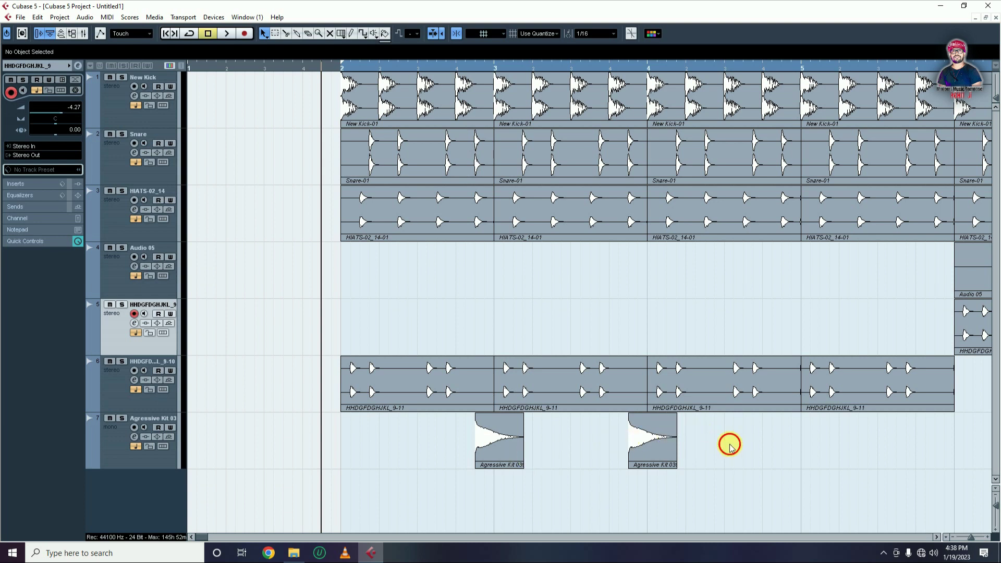
# Step: Shorten both Agressive Kit 039 hits to a length of 0.0.3.0 and play the pattern
pyautogui.moveTo(730, 446); pyautogui.dragTo(482, 451)
pyautogui.moveTo(525, 420); pyautogui.dragTo(449, 418)
pyautogui.moveTo(524, 466); pyautogui.dragTo(505, 466)
pyautogui.click(538, 463)
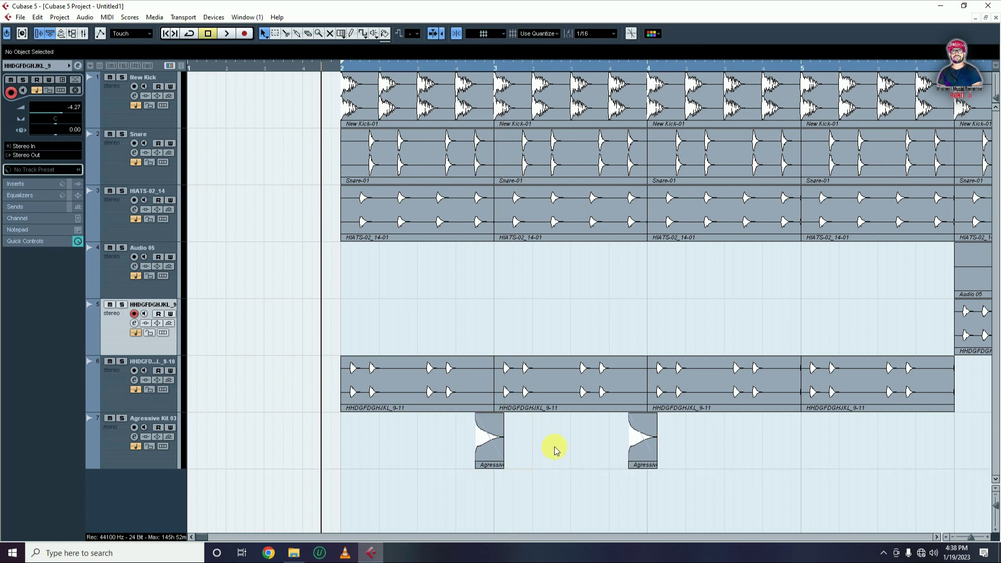
pyautogui.press('space')
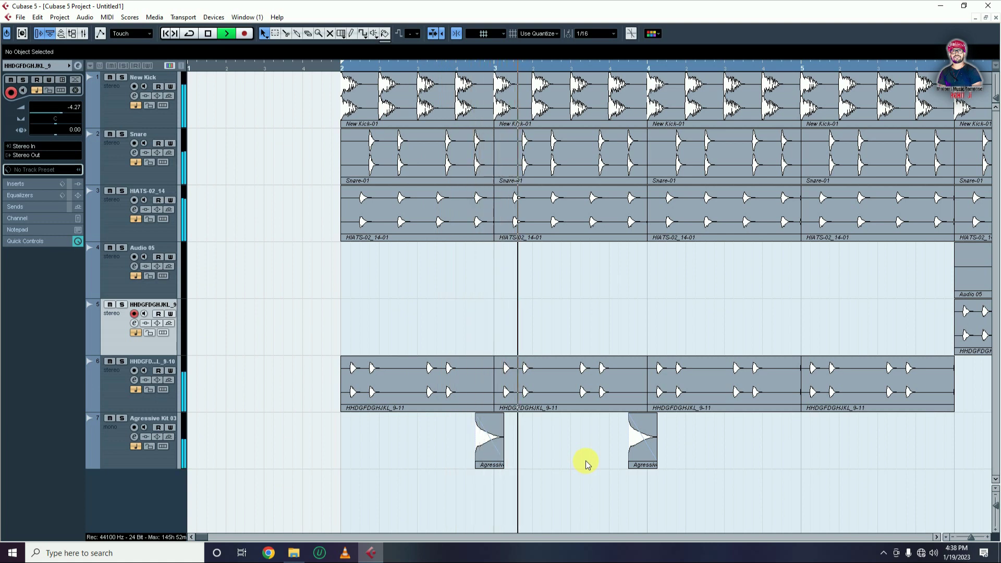
pyautogui.press('space')
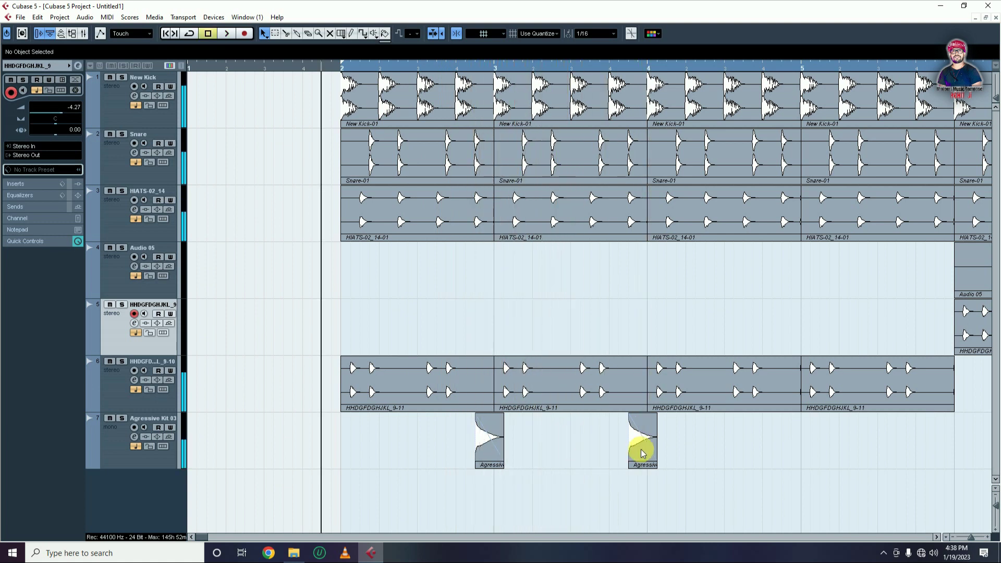
# Step: Copy both Agressive Kit 039 hits an eighth note earlier, to 2.4.1.0 and 3.4.1.0
pyautogui.press('h')
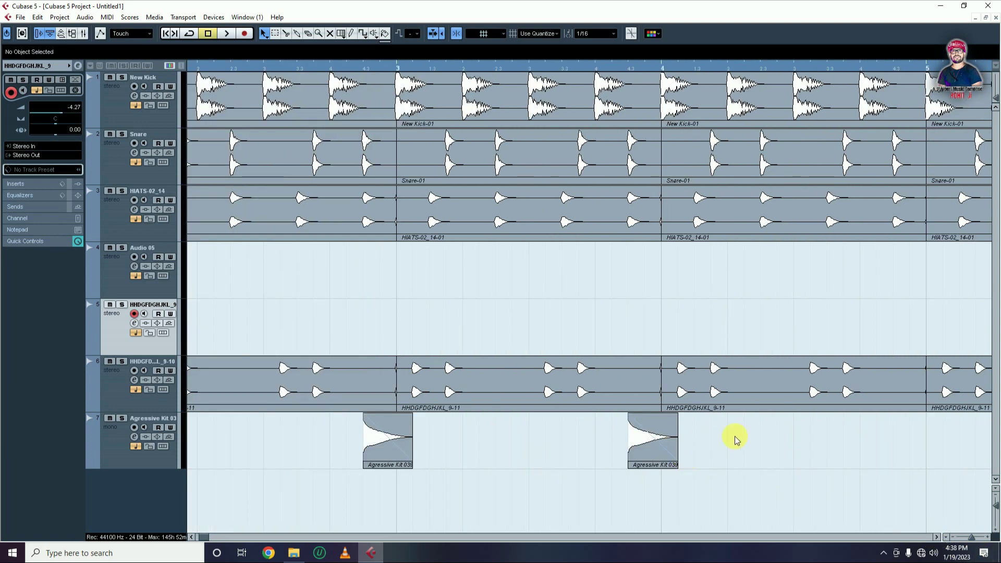
pyautogui.moveTo(735, 440); pyautogui.dragTo(311, 467)
pyautogui.moveTo(384, 454); pyautogui.dragTo(348, 453)
pyautogui.click(737, 451)
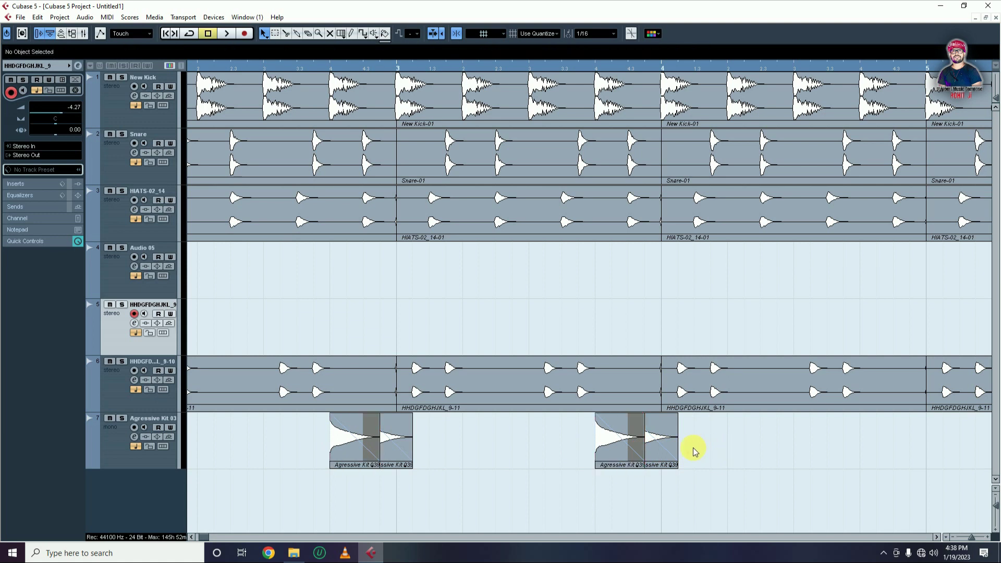
# Step: Rearrange the Agressive Kit 039 hits closing bar 3 into three overlapping hits at 3.4.1.0, 3.4.3.0 and 3.4.4.0
pyautogui.click(658, 455)
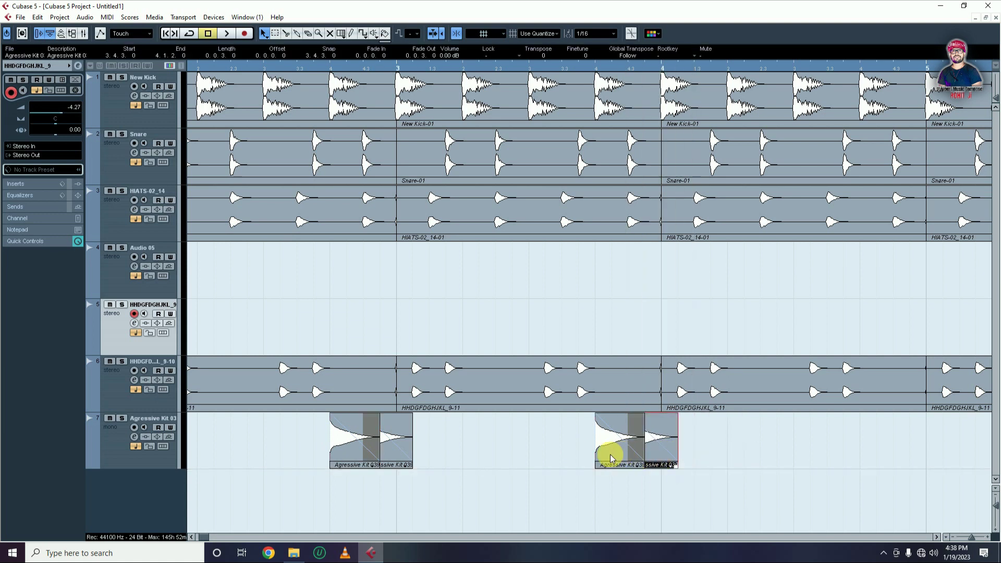
pyautogui.moveTo(608, 453); pyautogui.dragTo(720, 447)
pyautogui.moveTo(648, 454); pyautogui.dragTo(622, 460)
pyautogui.moveTo(722, 458); pyautogui.dragTo(649, 461)
pyautogui.click(631, 479)
pyautogui.click(647, 488)
# Step: Delete the Agressive Kit 039 hit at 2.4.3.0 and play the fill from the end of bar 2
pyautogui.click(388, 457)
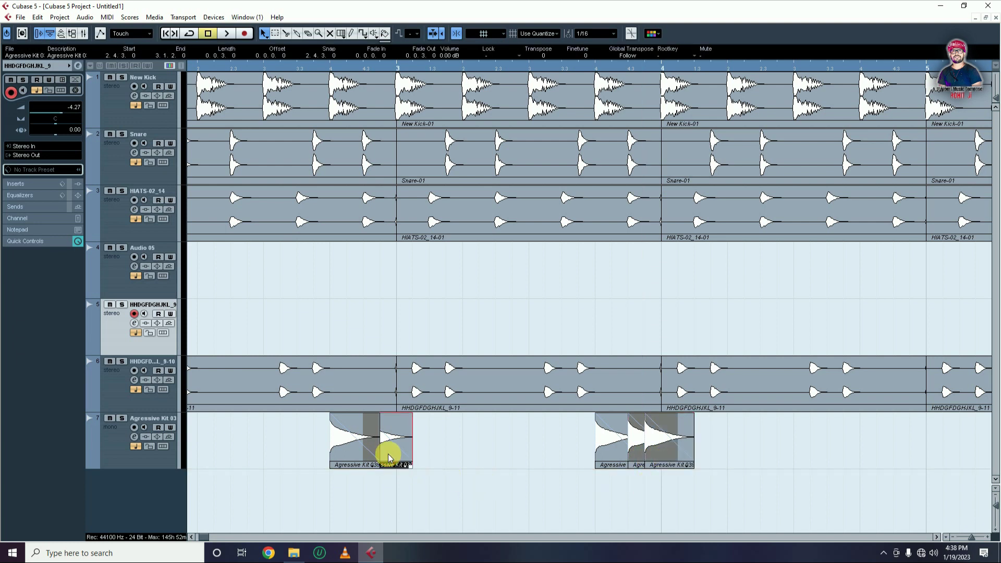
pyautogui.press('Delete')
pyautogui.click(350, 67)
pyautogui.press('space')
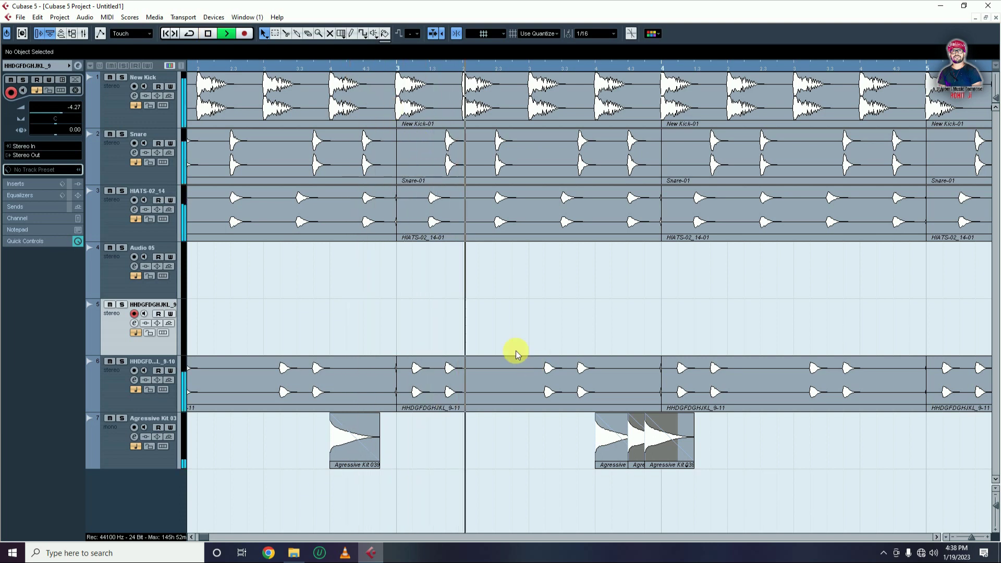
# Step: Stop playback and undo the recent Agressive Kit 039 fill edits back to the single hits closing bars 2 and 3
pyautogui.press('g')
pyautogui.press('g')
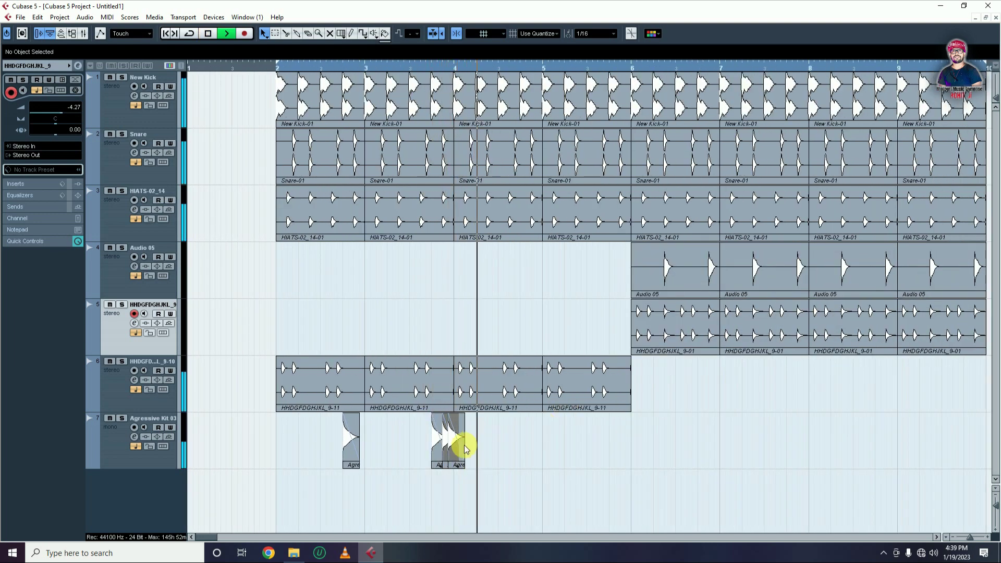
pyautogui.press('space')
pyautogui.hotkey('ctrl', 'z')
pyautogui.hotkey('ctrl', 'z')
pyautogui.hotkey('ctrl', 'z')
pyautogui.hotkey('ctrl', 'z')
pyautogui.hotkey('ctrl', 'z')
pyautogui.hotkey('ctrl', 'z')
pyautogui.hotkey('ctrl', 'z')
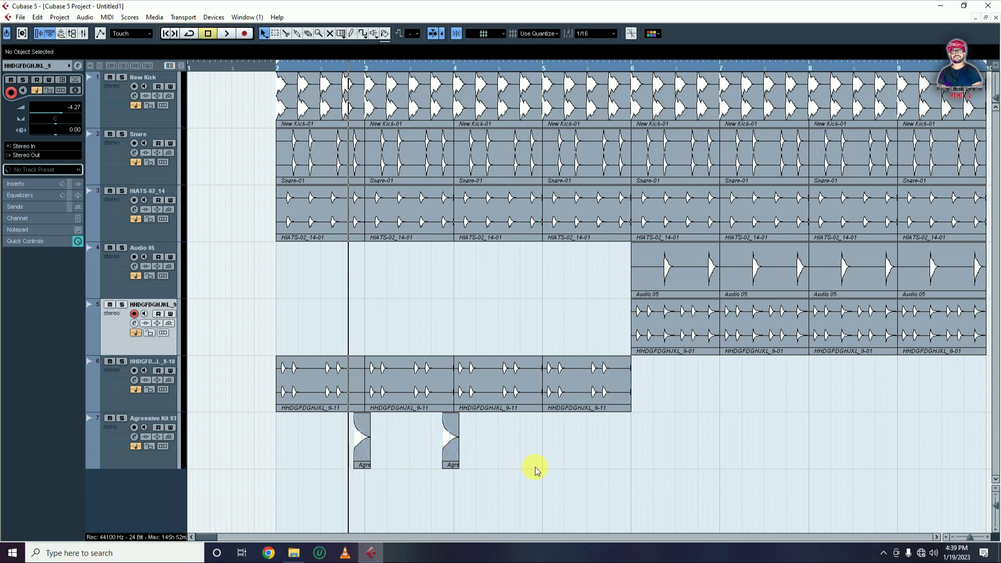
# Step: Copy both Agressive Kit 039 hits two bars later, to 4.4.3.0 and 5.4.3.0
pyautogui.click(115, 447)
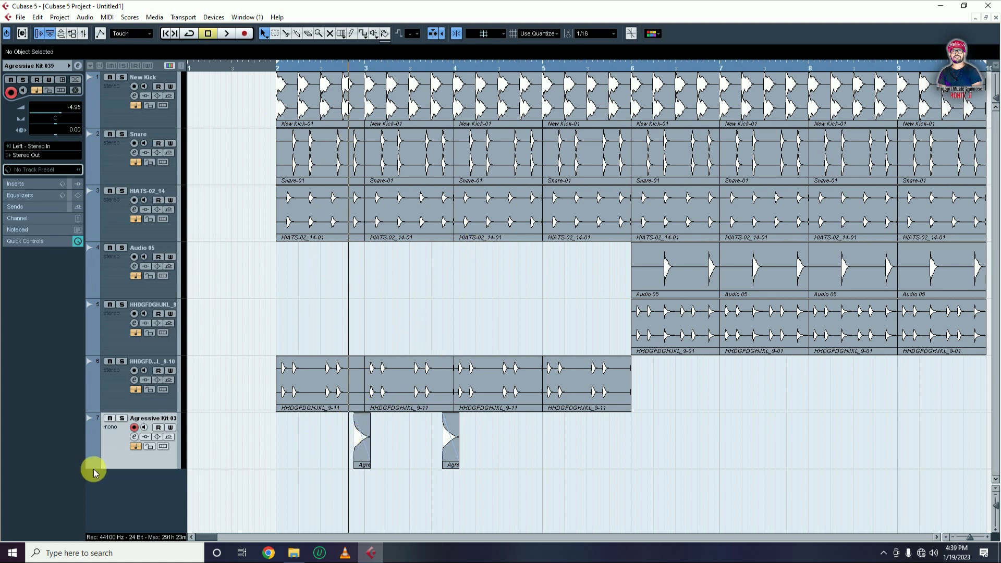
pyautogui.moveTo(393, 461); pyautogui.dragTo(423, 454)
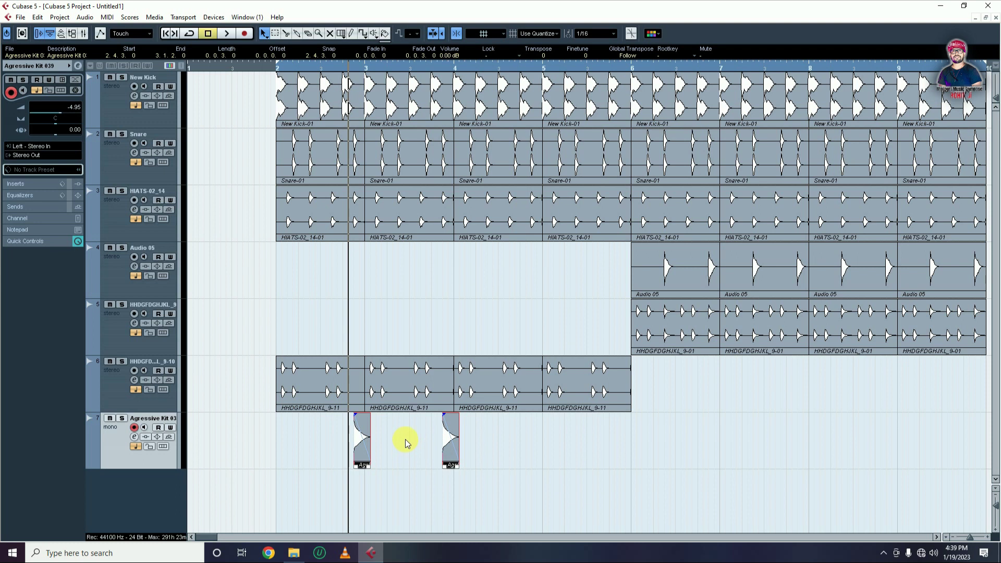
pyautogui.moveTo(362, 447); pyautogui.dragTo(540, 457)
# Step: Bounce all four Agressive Kit 039 hits into a single event, replacing the original events
pyautogui.moveTo(707, 429); pyautogui.dragTo(204, 488)
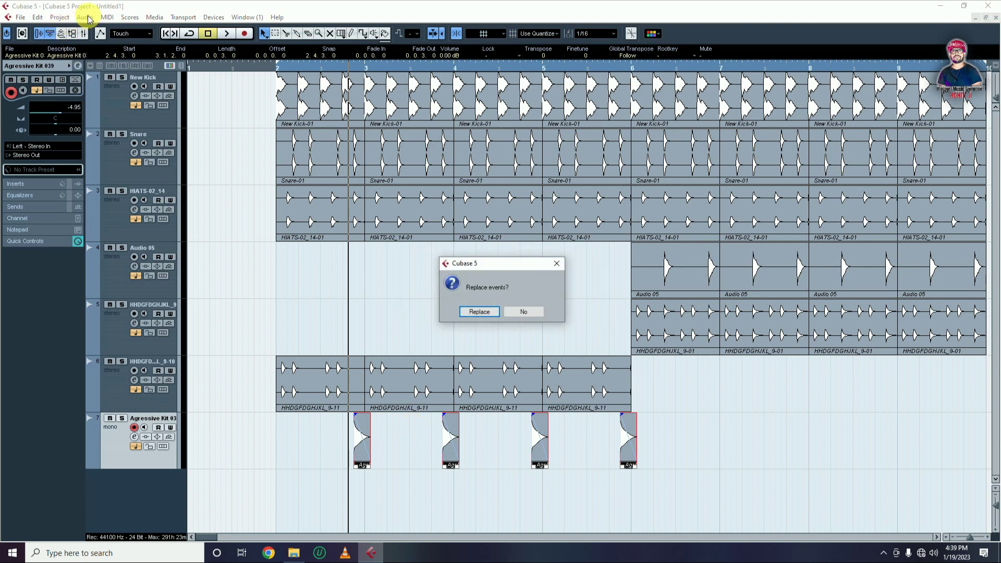
pyautogui.click(525, 312)
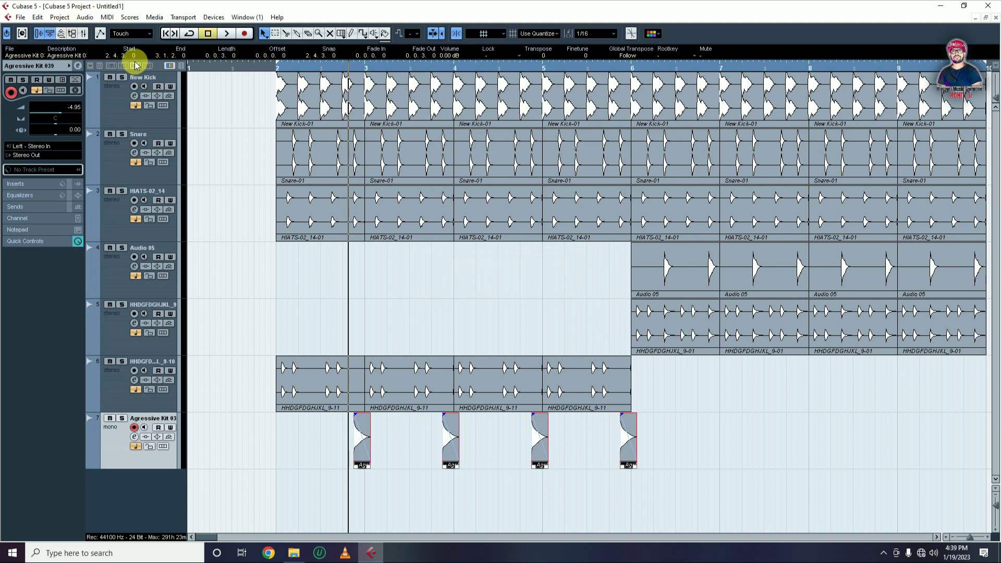
pyautogui.click(85, 17)
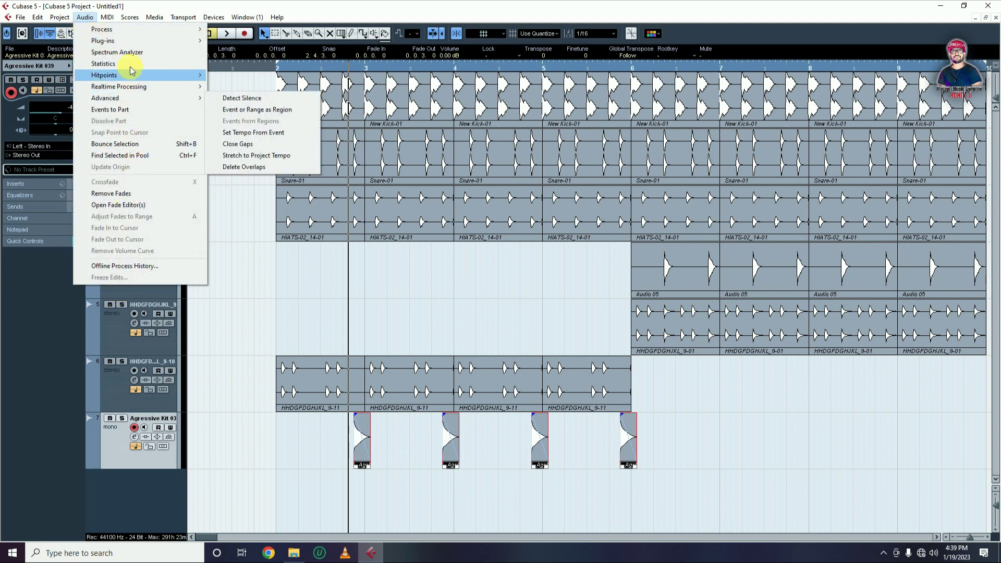
pyautogui.click(124, 144)
pyautogui.press('Return')
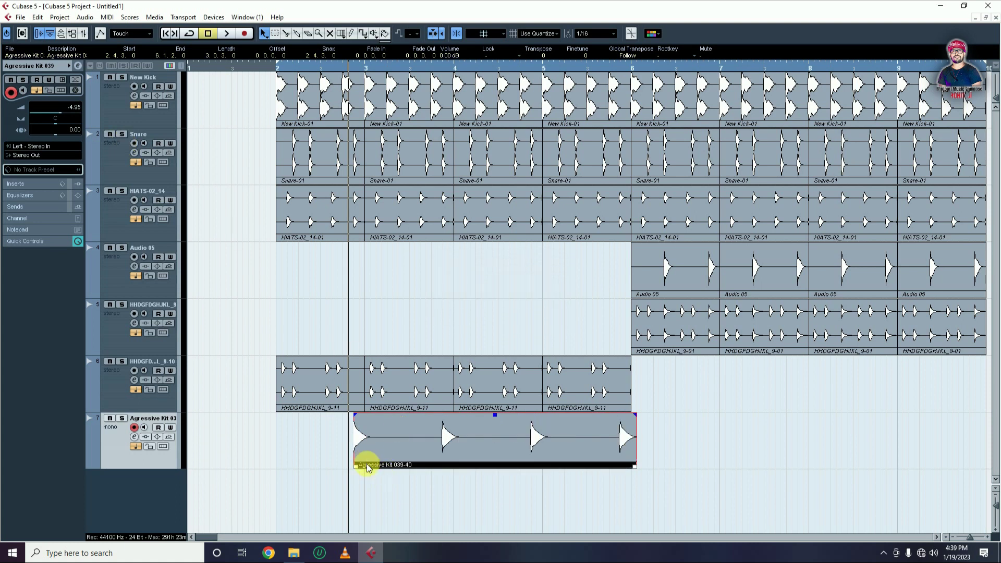
# Step: Trim both ends of the bounced Agressive Kit event to a length of 2.0.0.0 and move it to 2.1.1.0
pyautogui.moveTo(358, 463); pyautogui.dragTo(411, 465)
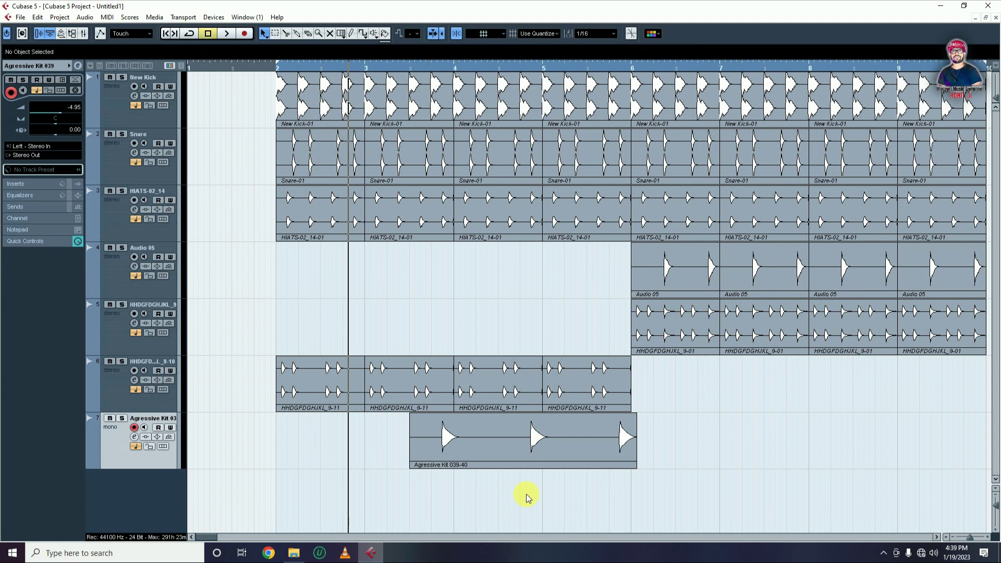
pyautogui.moveTo(637, 467); pyautogui.dragTo(585, 465)
pyautogui.moveTo(515, 447); pyautogui.dragTo(381, 457)
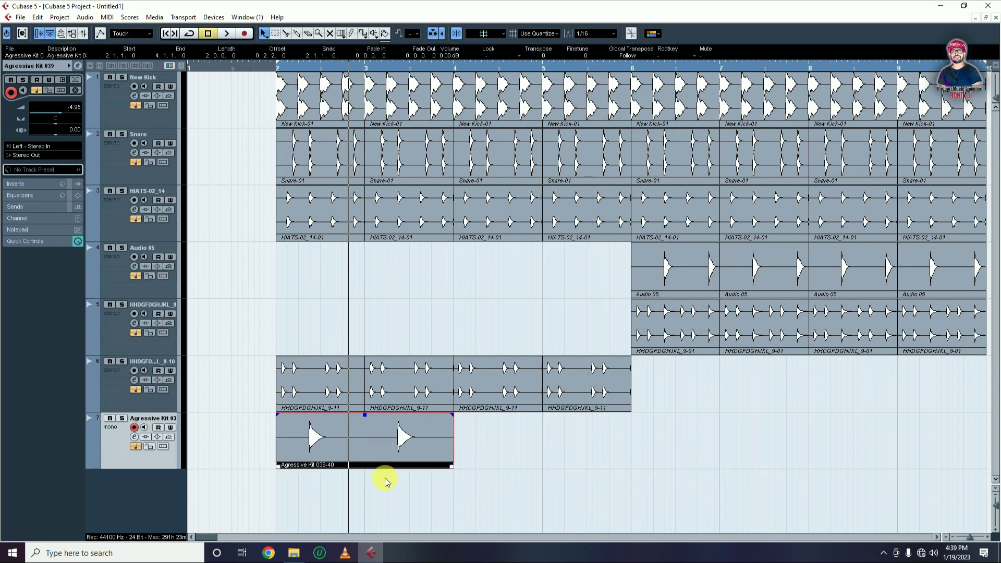
# Step: Play the arrangement from just before bar 2 to check the repositioned Agressive Kit hits
pyautogui.click(265, 67)
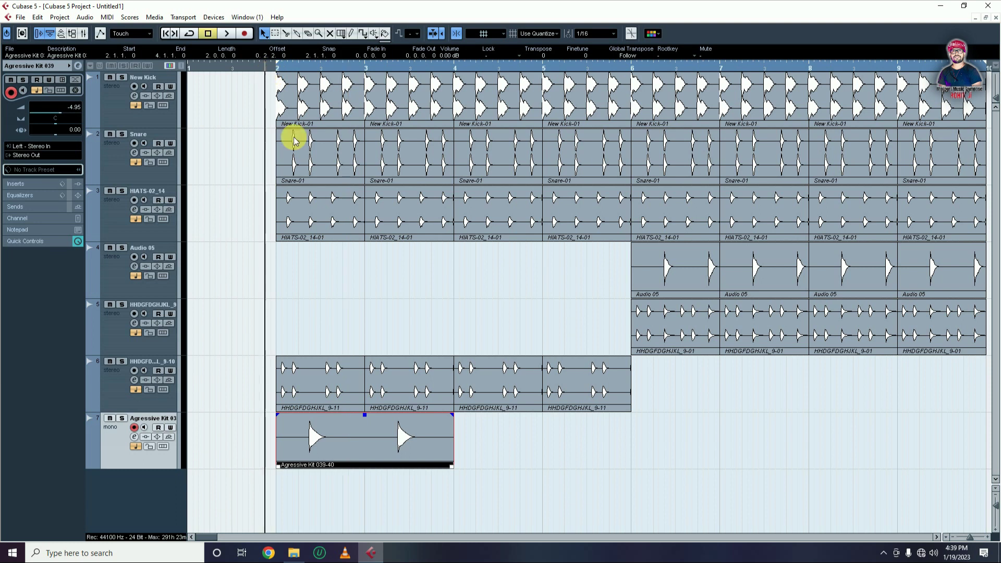
pyautogui.click(417, 302)
pyautogui.press('space')
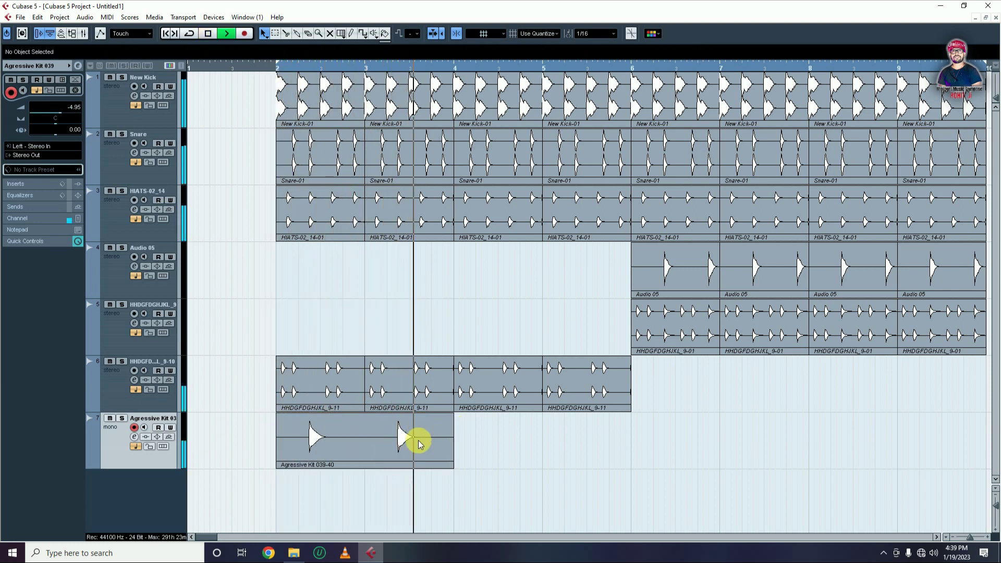
pyautogui.press('space')
# Step: Duplicate the two-bar Agressive Kit event so that it also fills bars 4 and 5
pyautogui.click(364, 446)
pyautogui.hotkey('ctrl', 'd')
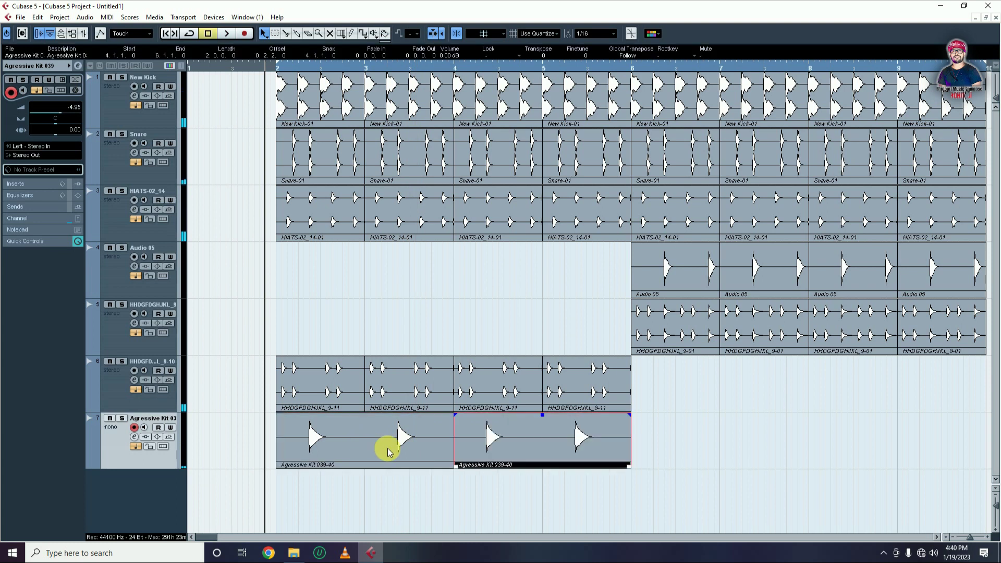
pyautogui.click(751, 444)
pyautogui.press('g')
pyautogui.press('g')
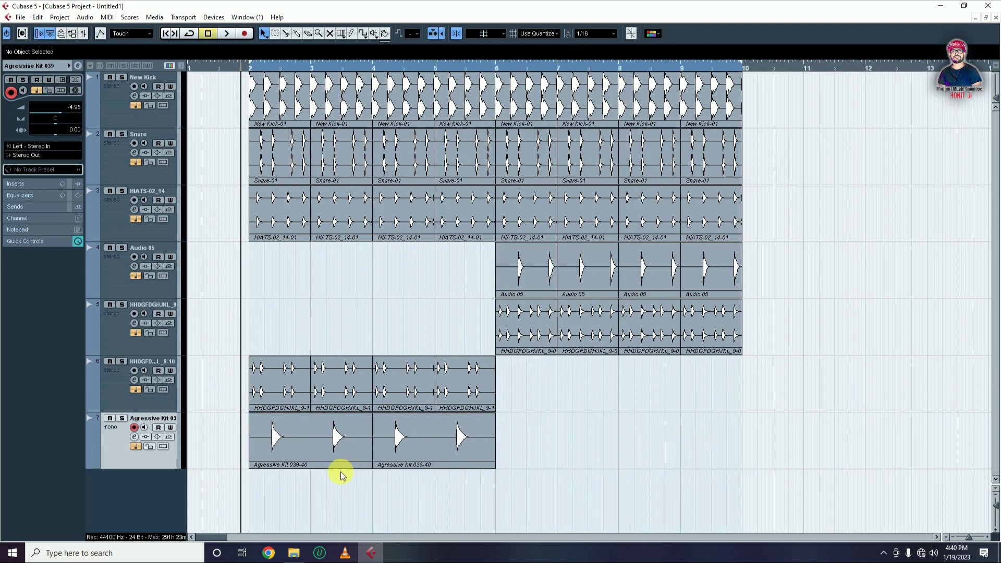
# Step: Inspect both two-bar Agressive Kit events and play the four-bar section from just before bar 2
pyautogui.click(339, 439)
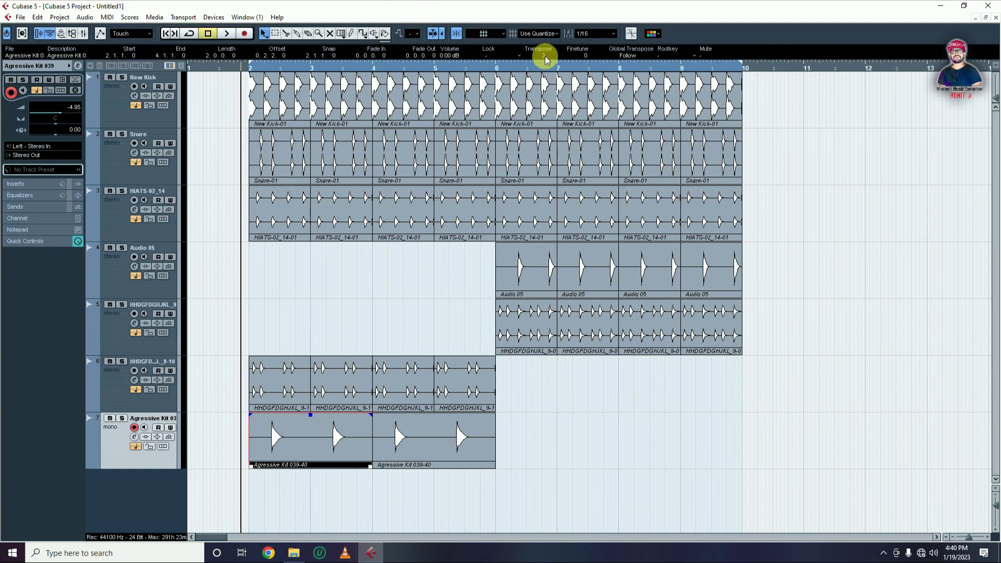
pyautogui.click(415, 453)
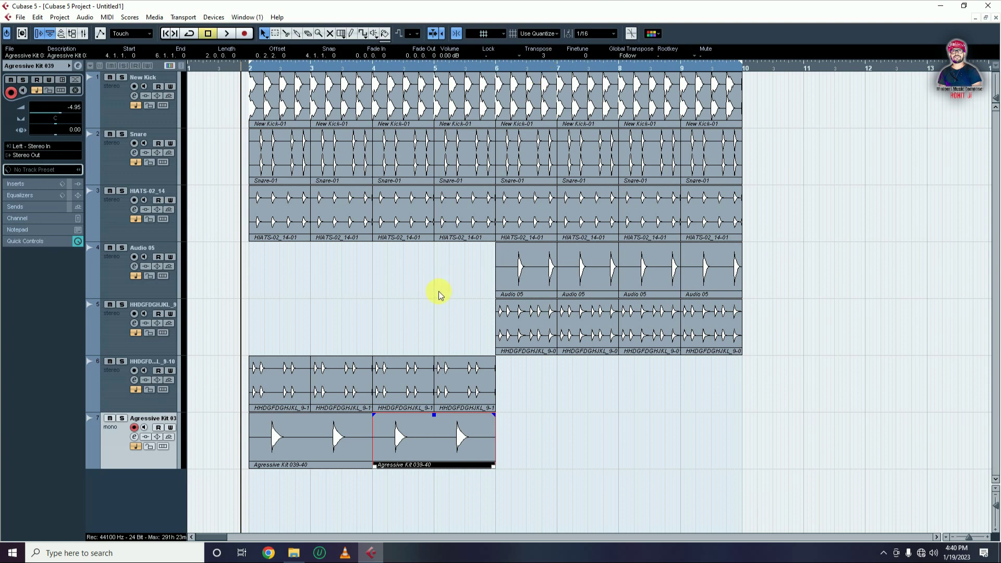
pyautogui.click(421, 296)
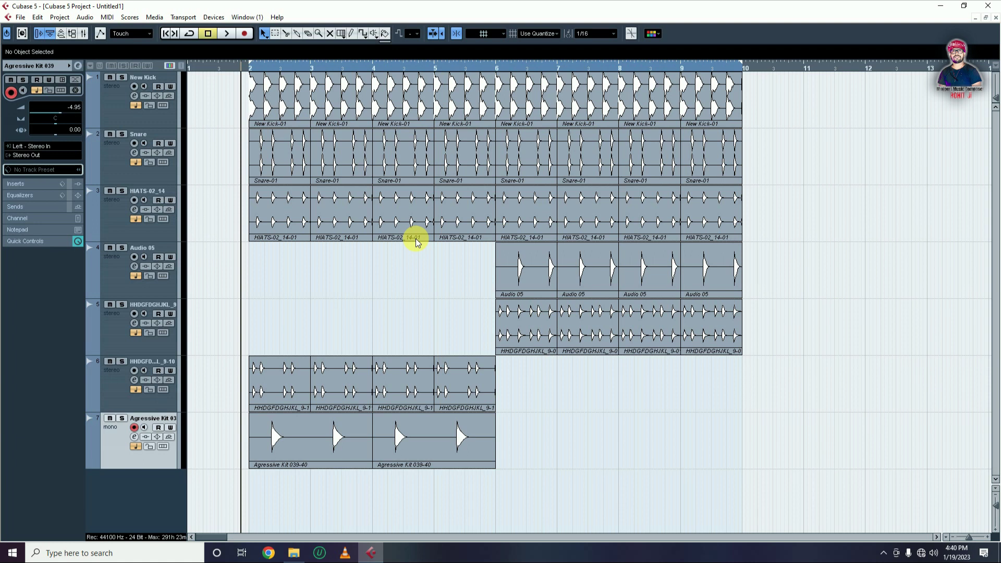
pyautogui.press('space')
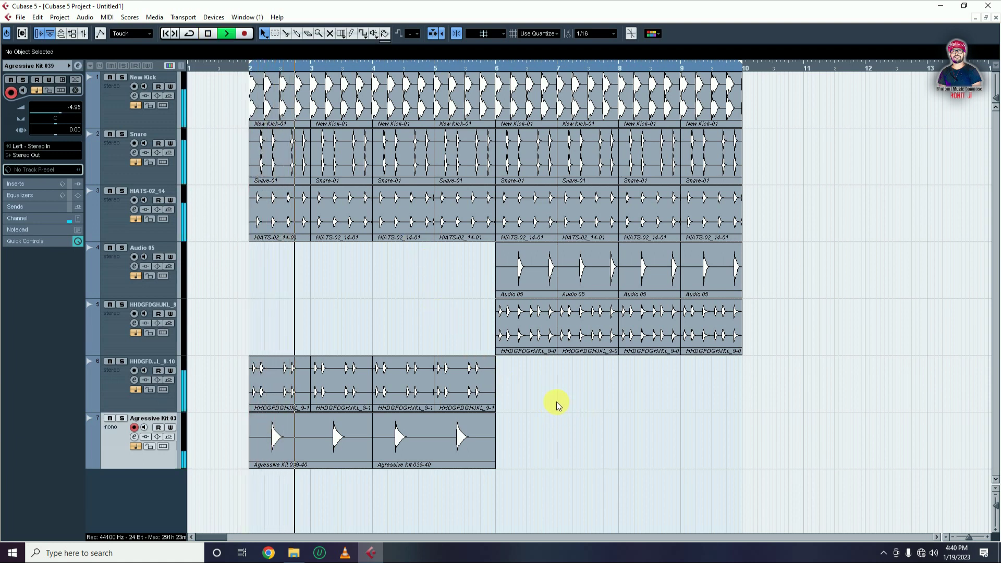
pyautogui.press('space')
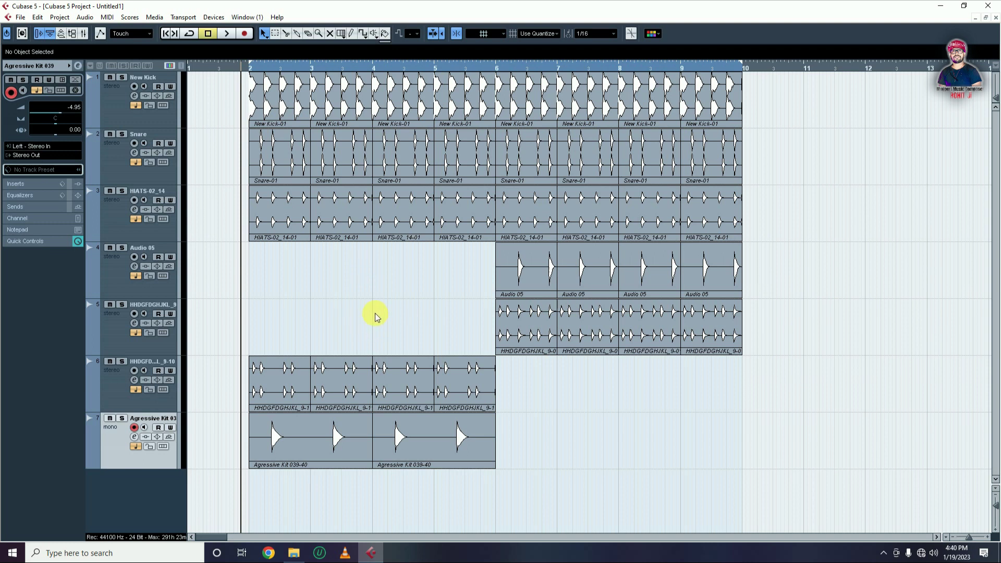
# Step: Add one instrument track that uses the Nexus VST instrument
pyautogui.rightClick(136, 501)
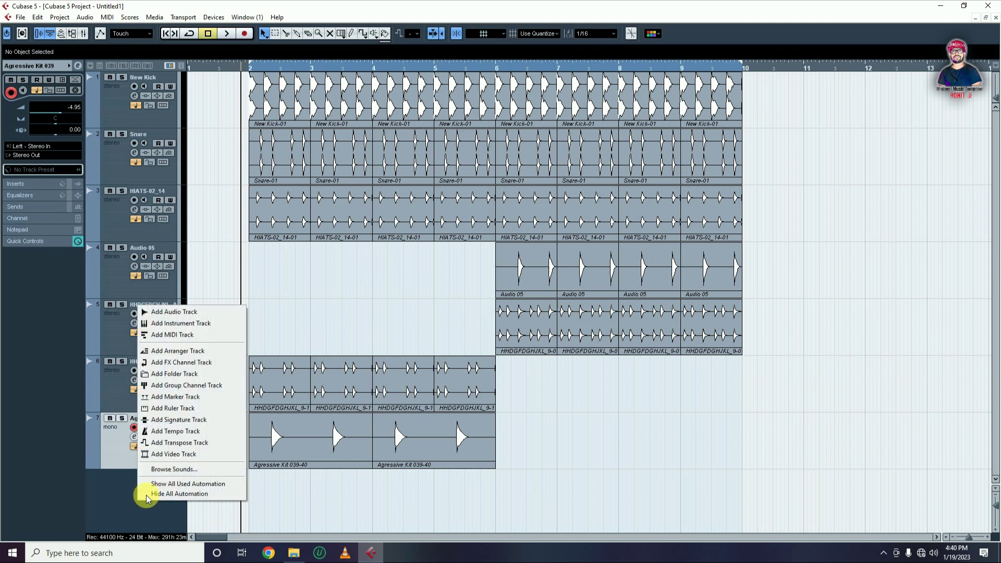
pyautogui.click(195, 324)
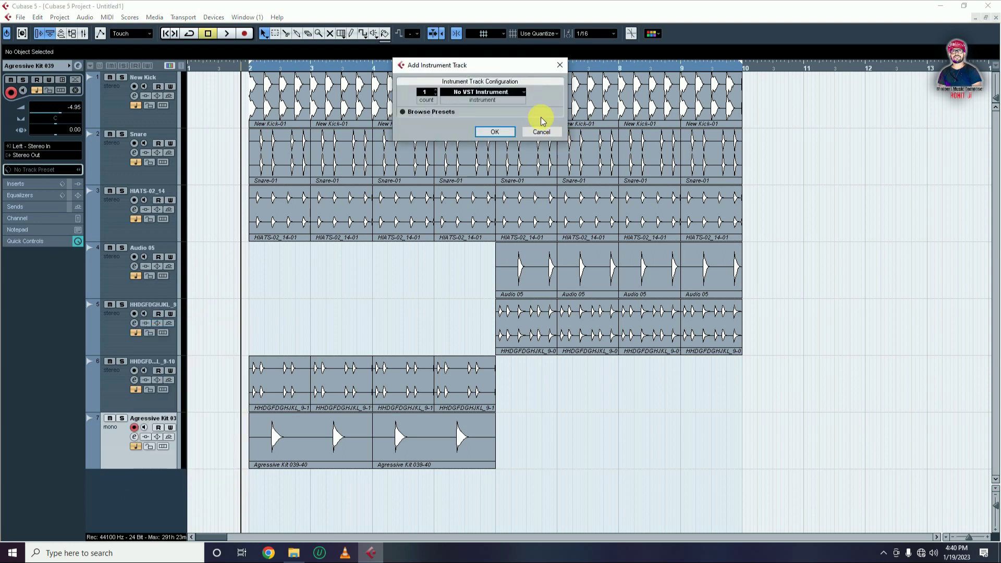
pyautogui.click(490, 93)
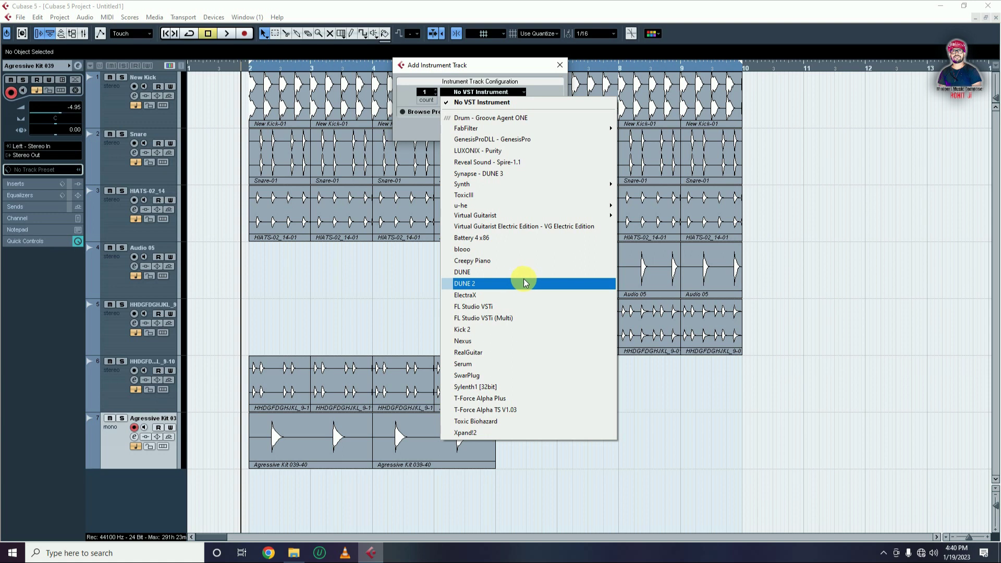
pyautogui.click(508, 341)
pyautogui.press('Return')
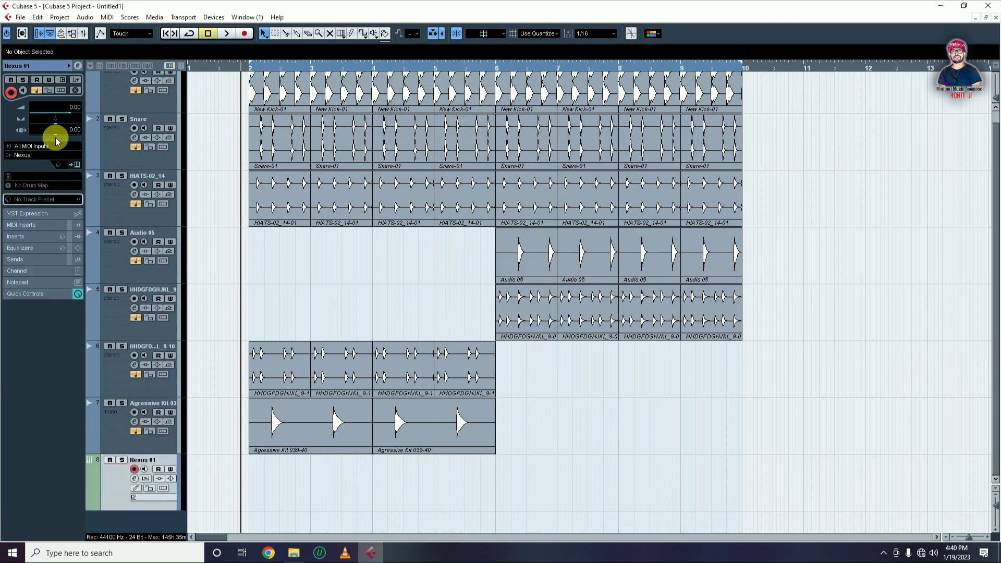
# Step: Load the PL Mute Guitars 2 preset from the Plucked category in Nexus and close the instrument window
pyautogui.click(75, 167)
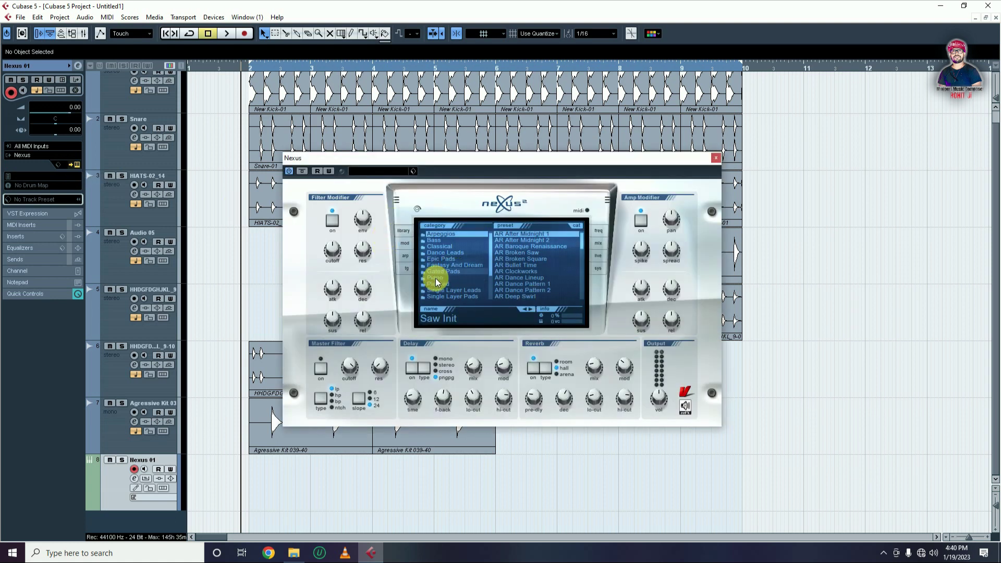
pyautogui.click(447, 284)
pyautogui.scroll(-5, 570, 266)
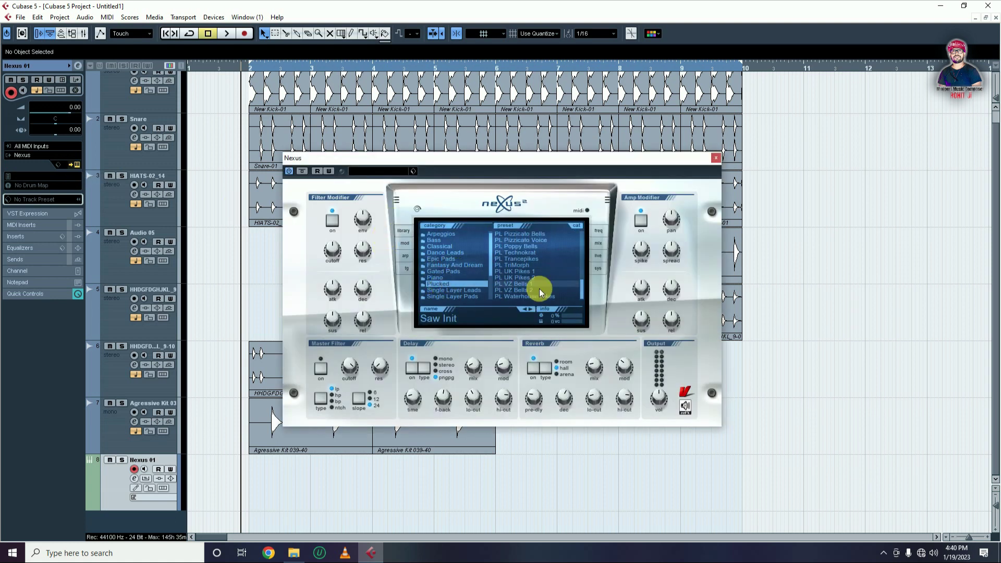
pyautogui.click(522, 278)
pyautogui.scroll(3, 521, 280)
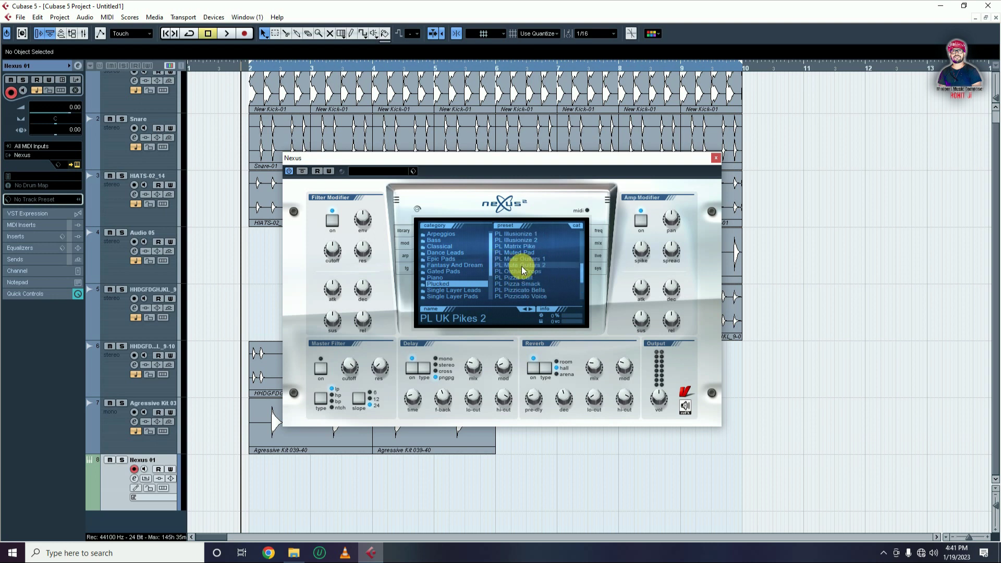
pyautogui.click(524, 266)
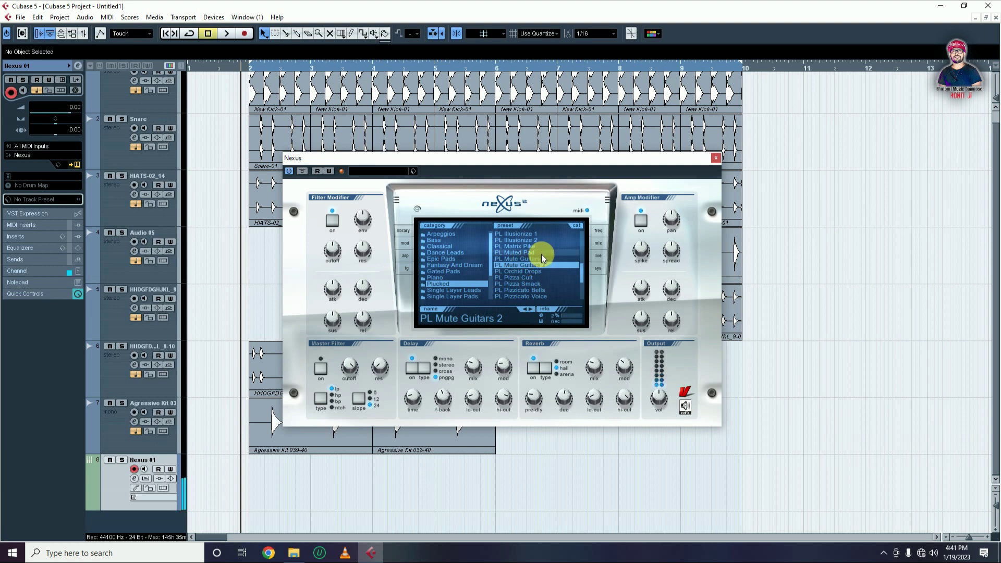
pyautogui.click(716, 157)
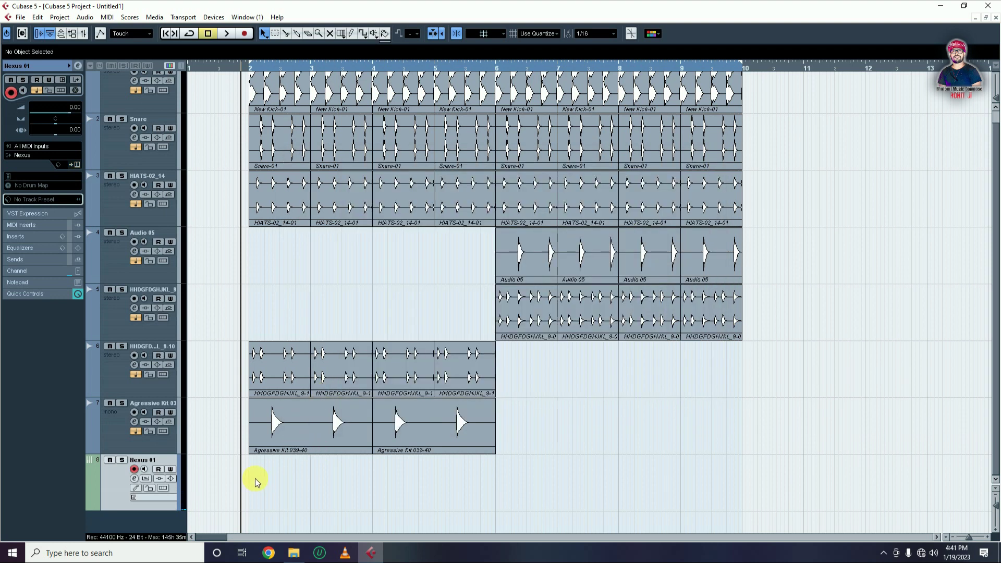
# Step: Create an empty part on the Nexus 01 track covering bars 2 and 3
pyautogui.moveTo(293, 484); pyautogui.dragTo(373, 479)
pyautogui.press('h')
pyautogui.press('h')
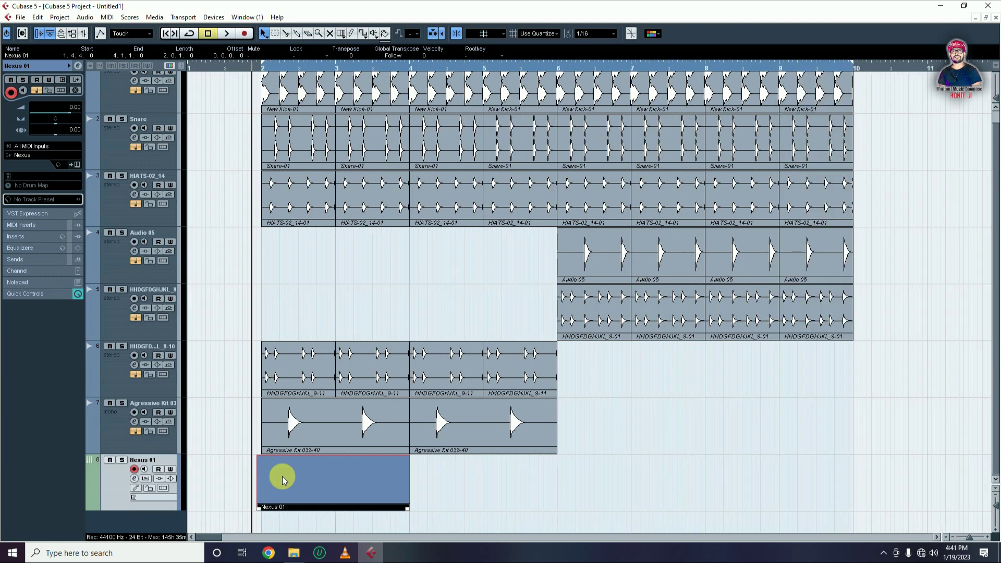
# Step: Open the Nexus 01 part in the Key Editor and shrink the velocity lane to enlarge the note area
pyautogui.doubleClick(340, 484)
pyautogui.press('g')
pyautogui.press('g')
pyautogui.press('g')
pyautogui.press('g')
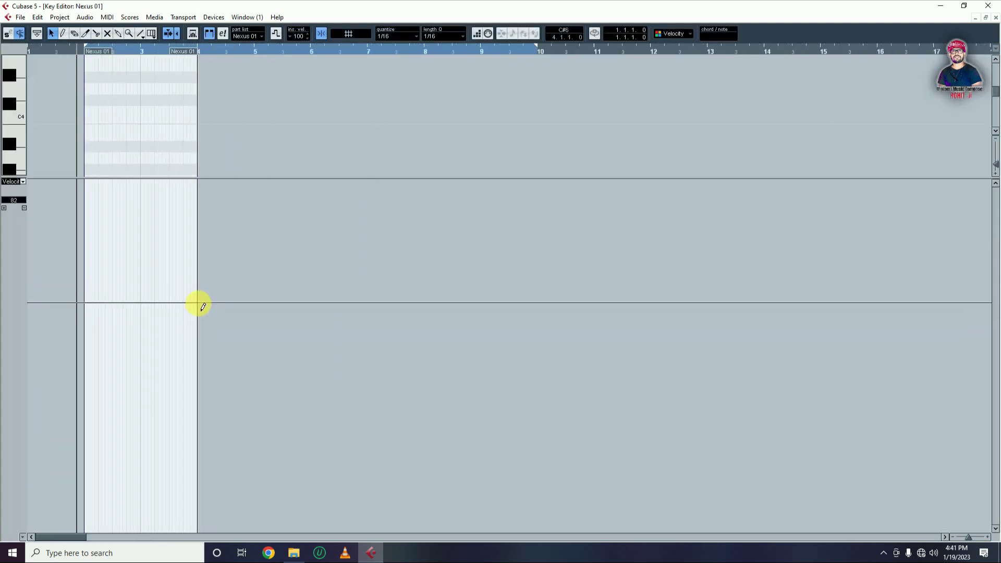
pyautogui.press('h')
pyautogui.press('h')
pyautogui.press('h')
pyautogui.press('h')
pyautogui.press('h')
pyautogui.press('h')
pyautogui.press('h')
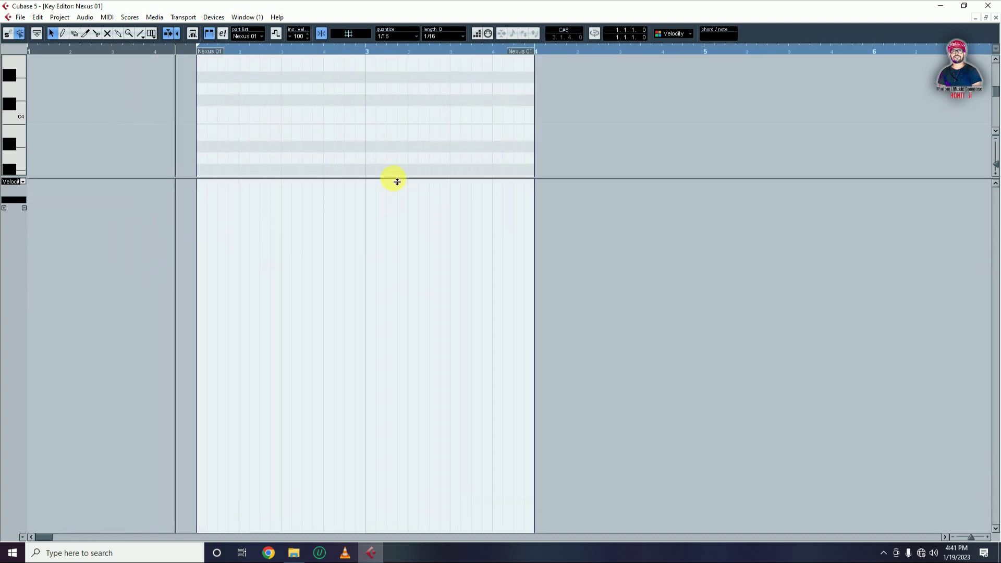
pyautogui.moveTo(393, 180); pyautogui.dragTo(315, 510)
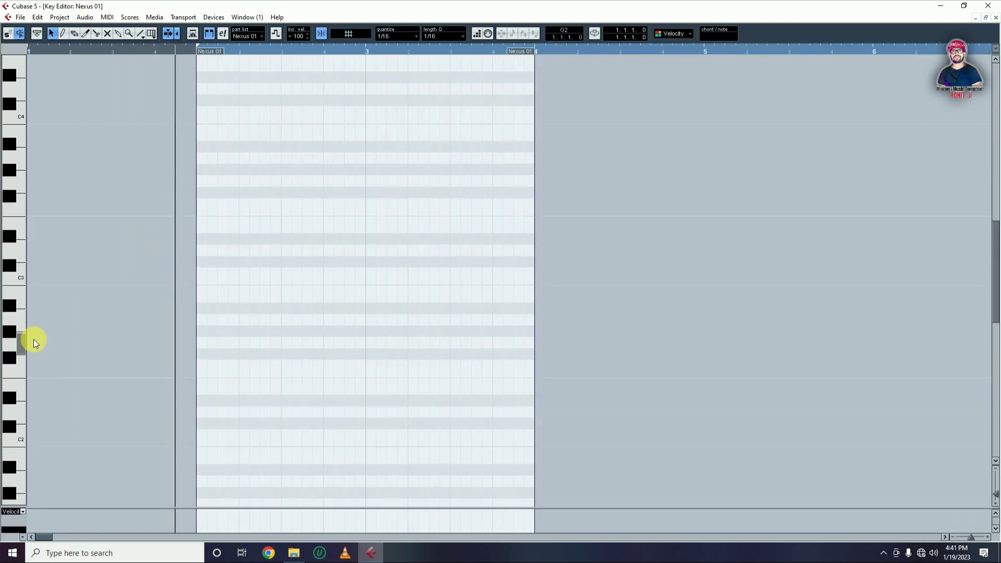
# Step: Enter a sixteenth-note chord of C#2, E2 and G#2 at 2.1.4.0 in the Nexus 01 part
pyautogui.click(233, 423)
pyautogui.click(233, 389)
pyautogui.click(233, 342)
pyautogui.click(303, 358)
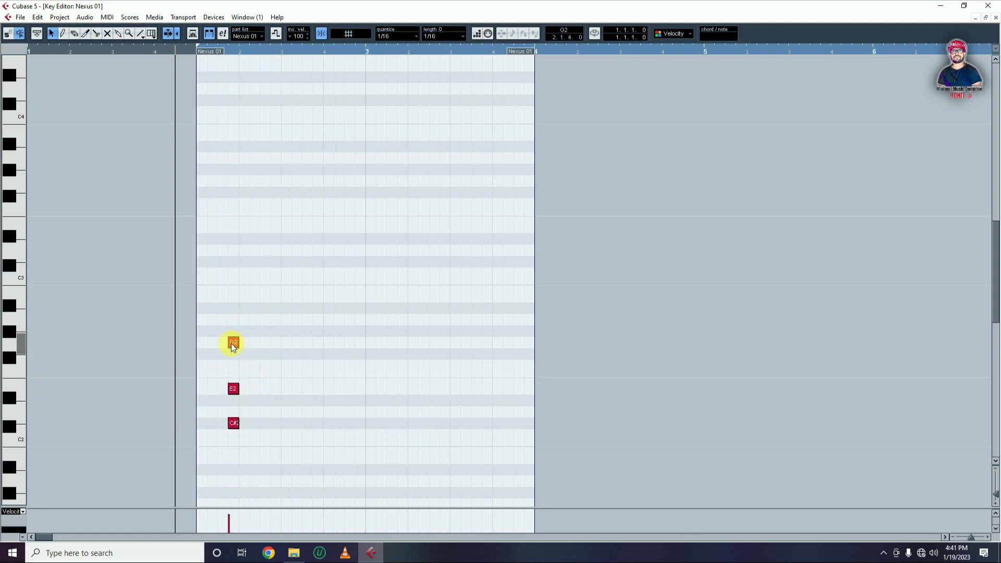
pyautogui.moveTo(234, 345); pyautogui.dragTo(234, 331)
pyautogui.click(292, 358)
# Step: Play the chord briefly and transpose all three of its notes up one octave
pyautogui.press('space')
pyautogui.press('space')
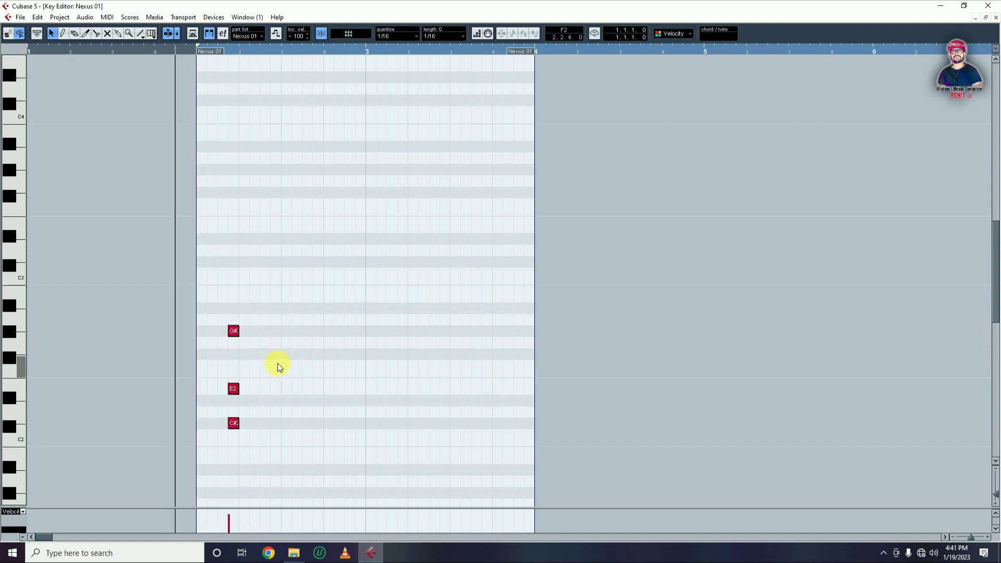
pyautogui.hotkey('ctrl', 'a')
pyautogui.hotkey('shift', 'Up')
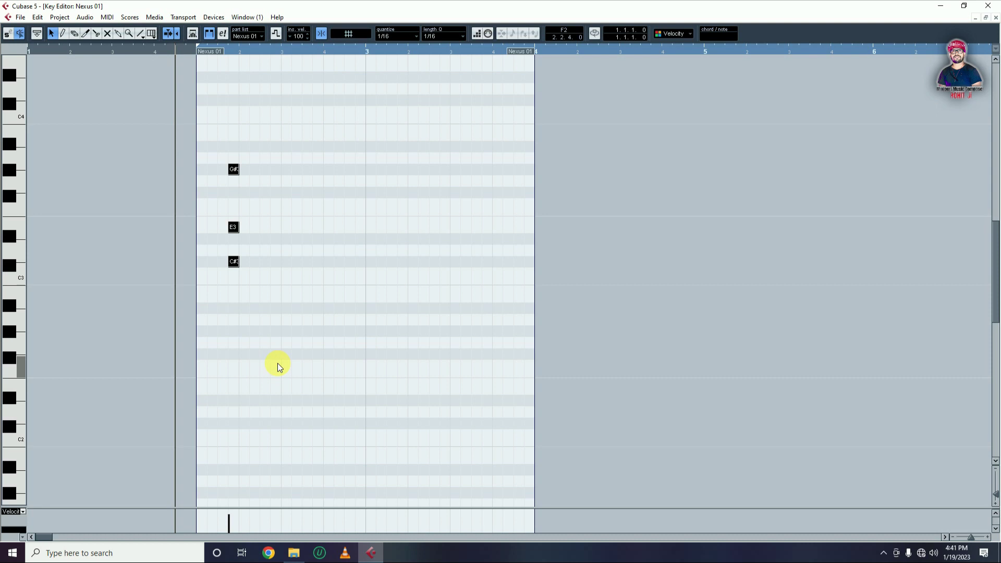
# Step: Transpose the selected Nexus 01 chord up an octave to C#4, E4 and G#4, and close the note editor
pyautogui.hotkey('shift', 'Up')
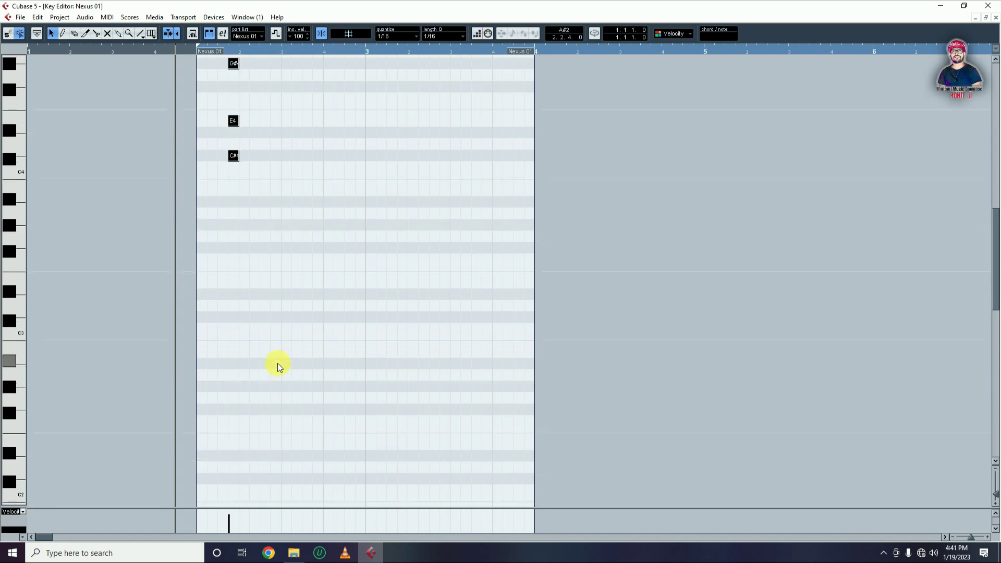
pyautogui.click(996, 18)
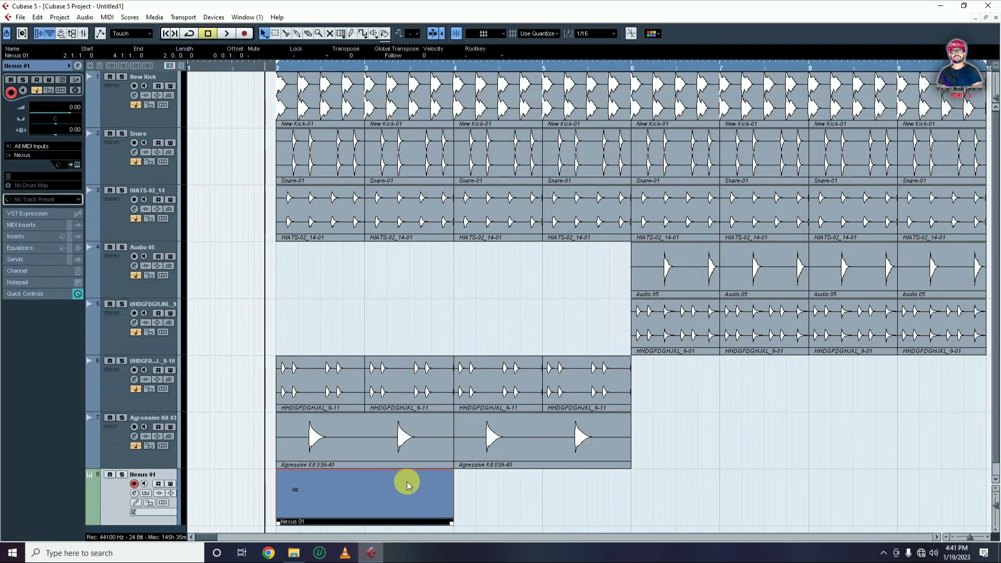
# Step: Copy the chord in the Nexus 01 part to 2.2.3.0 as an eighth-note chord and play it back
pyautogui.doubleClick(379, 499)
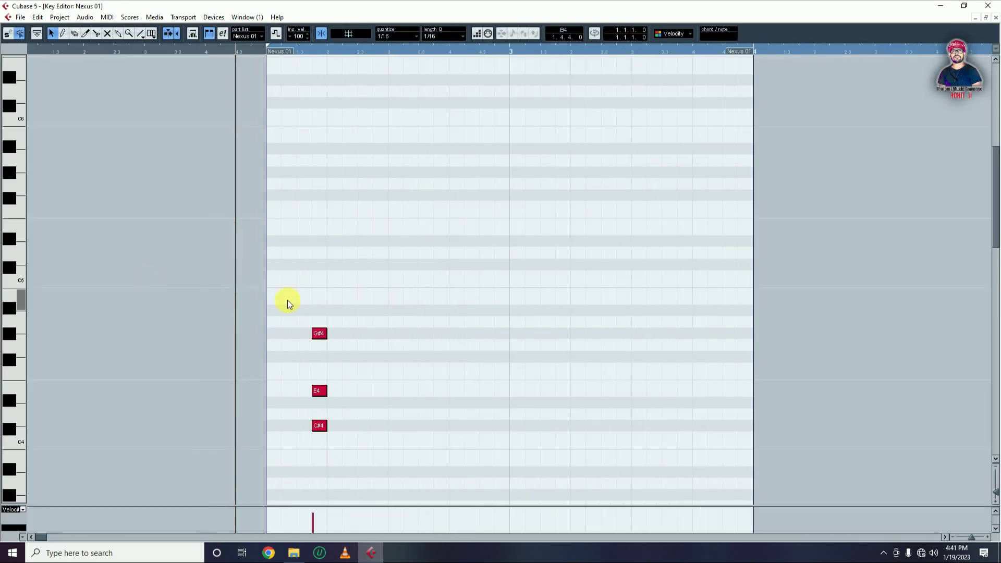
pyautogui.moveTo(382, 297); pyautogui.dragTo(267, 478)
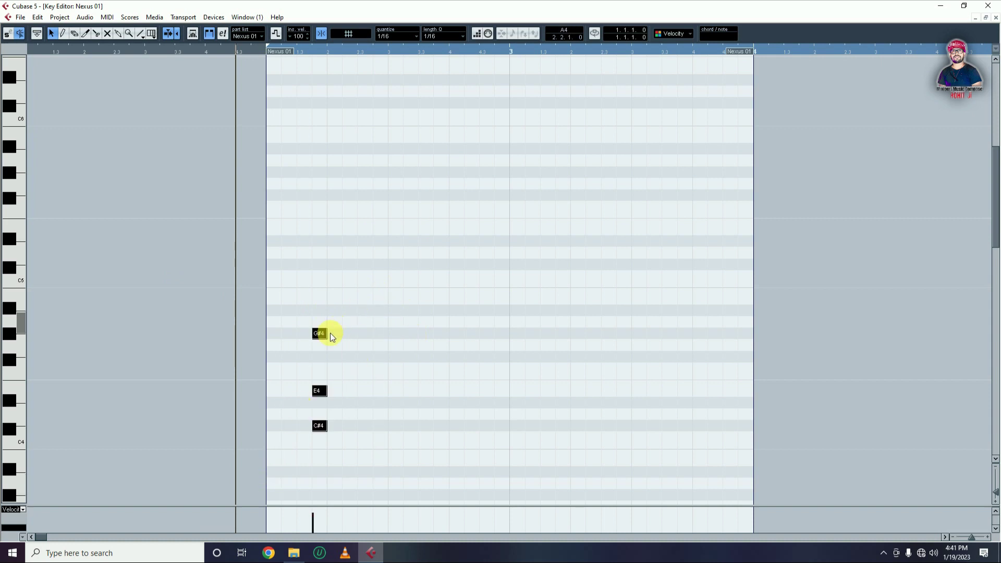
pyautogui.moveTo(323, 338); pyautogui.dragTo(387, 341)
pyautogui.click(468, 329)
pyautogui.press('space')
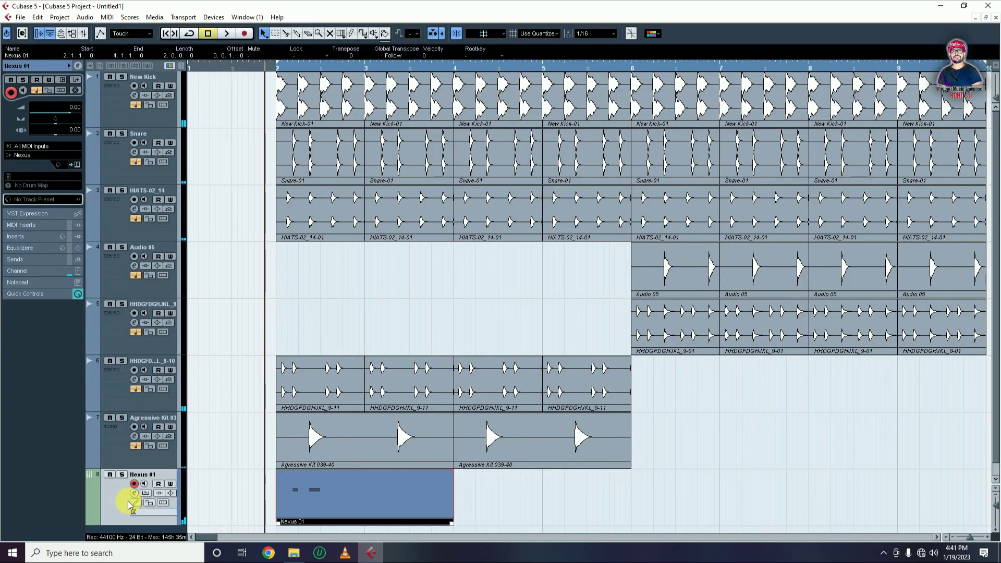
# Step: Open the Nexus instrument window to check its current preset and effect settings
pyautogui.click(76, 165)
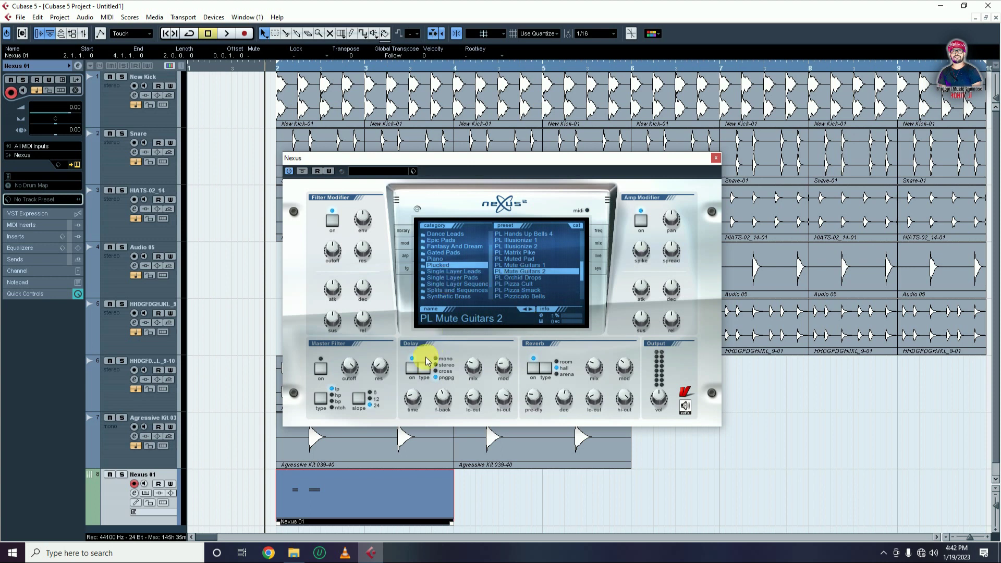
pyautogui.click(716, 158)
pyautogui.scroll(-1, 511, 420)
# Step: Copy both chords in the Nexus 01 part half a bar later, into the second half of bar 2
pyautogui.doubleClick(386, 470)
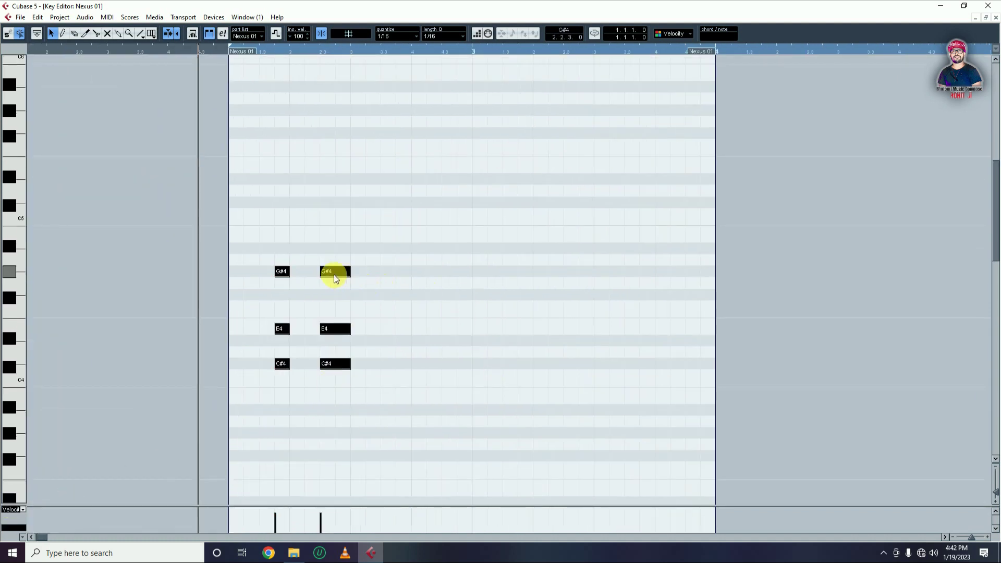
pyautogui.moveTo(386, 250); pyautogui.dragTo(208, 417)
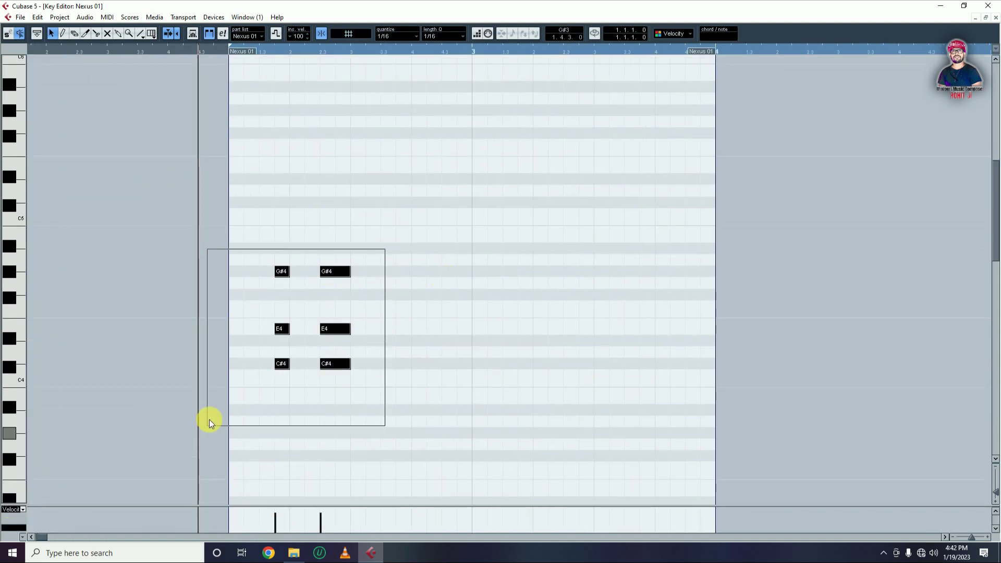
pyautogui.moveTo(331, 270); pyautogui.dragTo(450, 266)
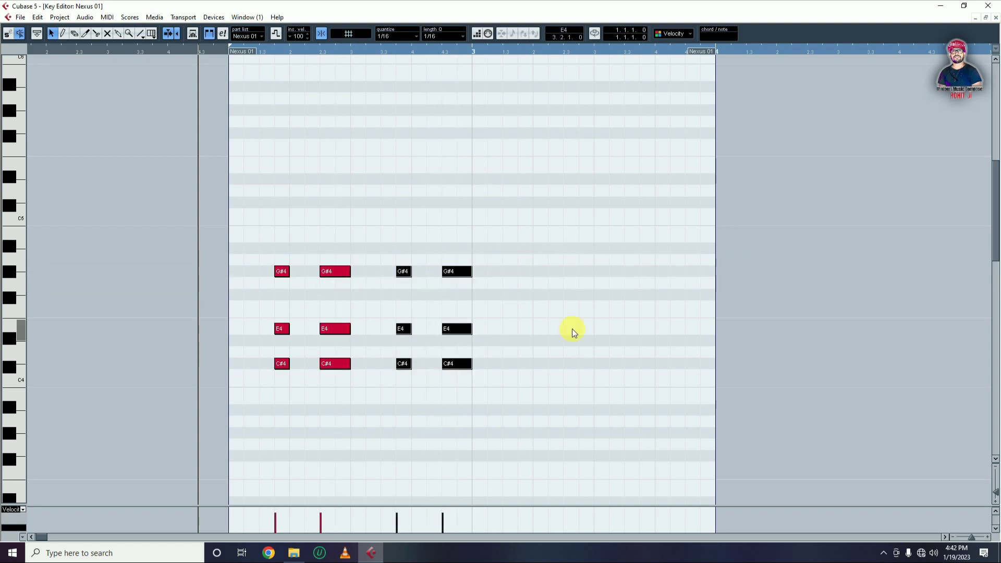
# Step: Copy all bar 2 chords of the Nexus 01 part into bar 3 and play the result with the drums
pyautogui.click(225, 414)
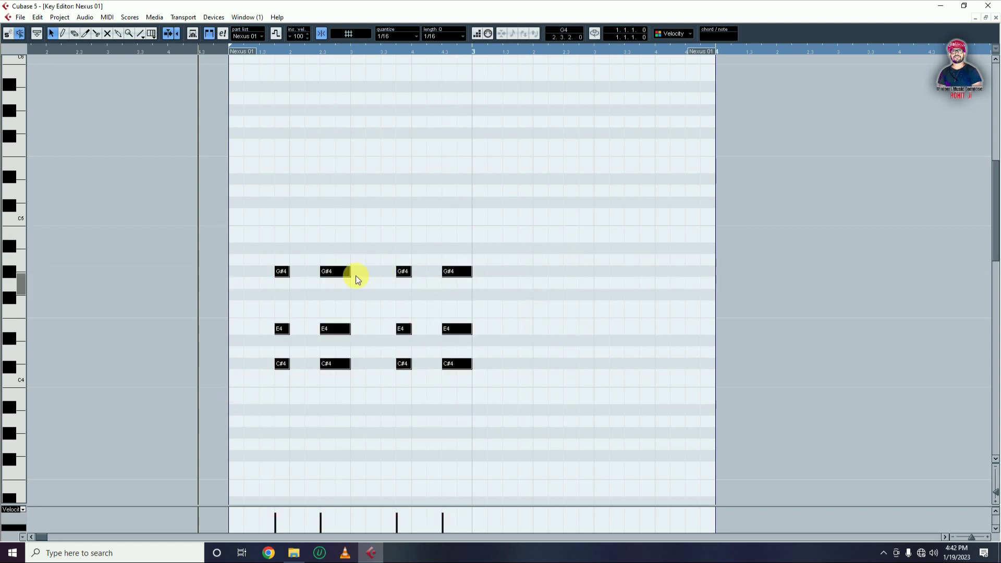
pyautogui.hotkey('ctrl', 'a')
pyautogui.moveTo(330, 270); pyautogui.dragTo(576, 260)
pyautogui.press('space')
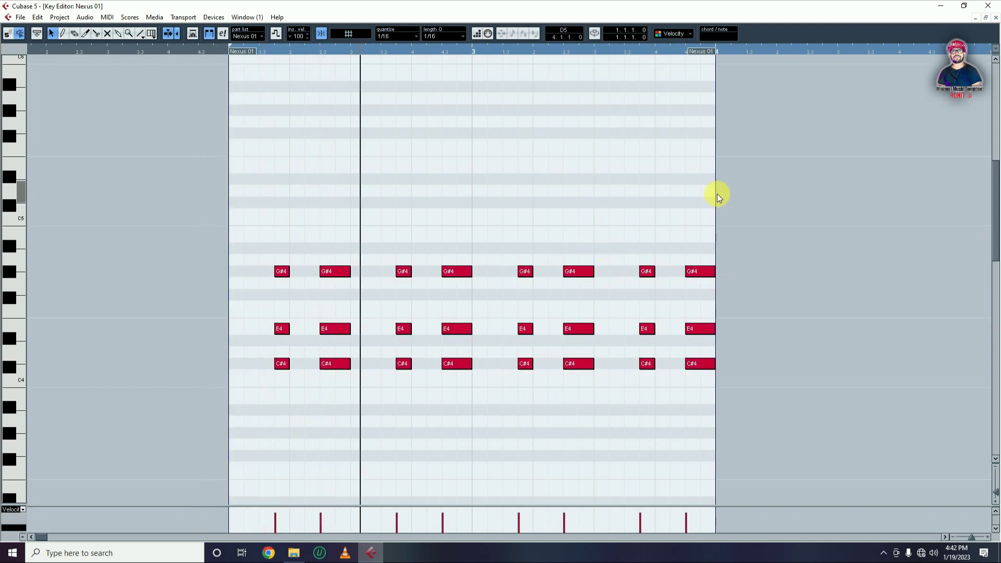
pyautogui.press('Escape')
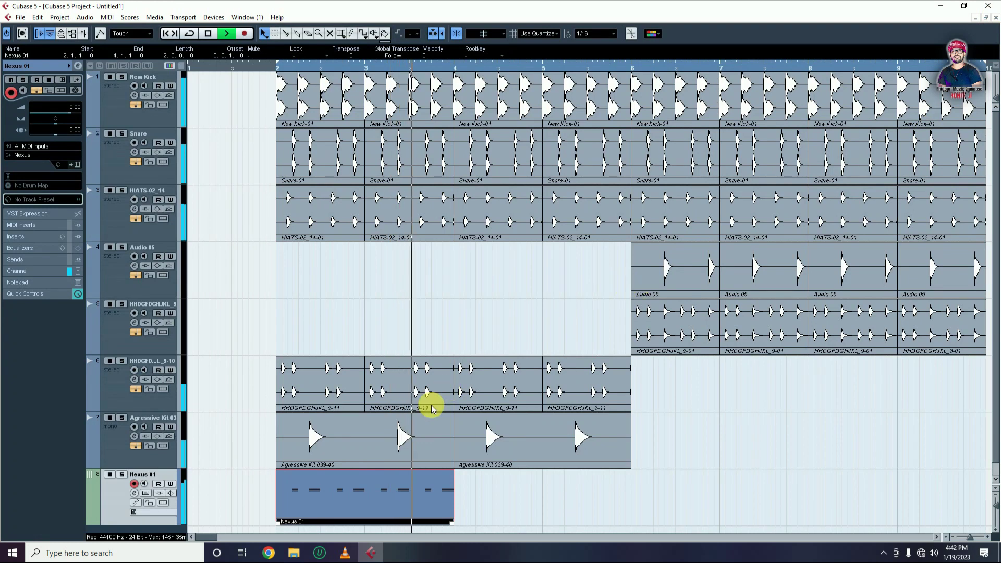
pyautogui.press('space')
# Step: Try the plucked preset PL Mute Guitars 1 in Nexus with delay and reverb switched off, and audition it
pyautogui.click(78, 165)
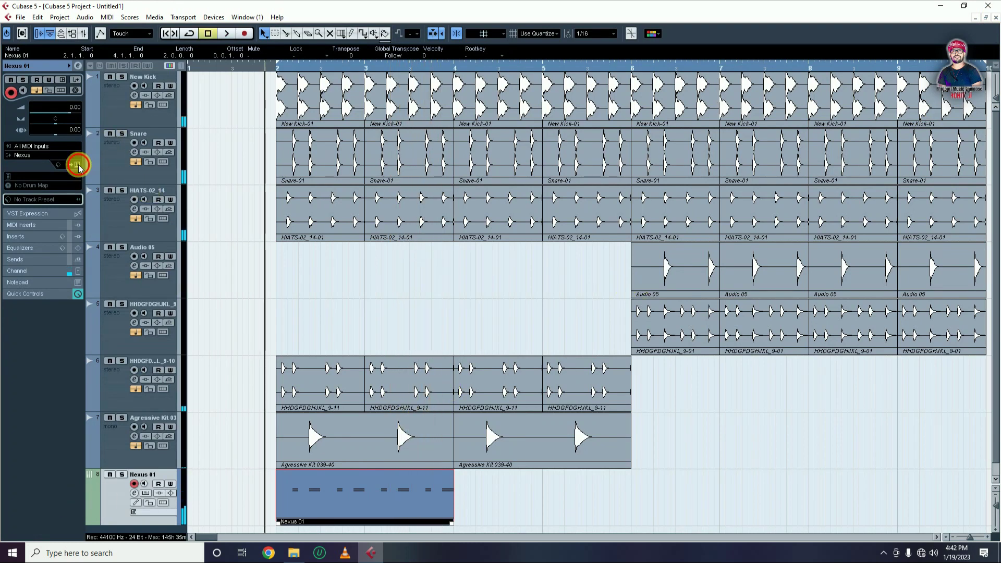
pyautogui.click(466, 264)
pyautogui.click(526, 265)
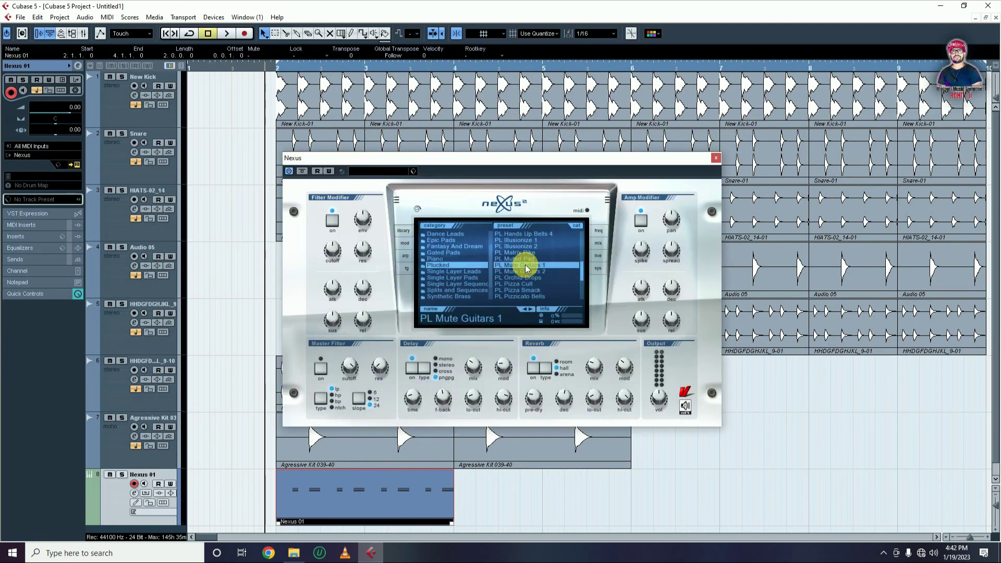
pyautogui.click(413, 368)
pyautogui.click(526, 371)
pyautogui.press('space')
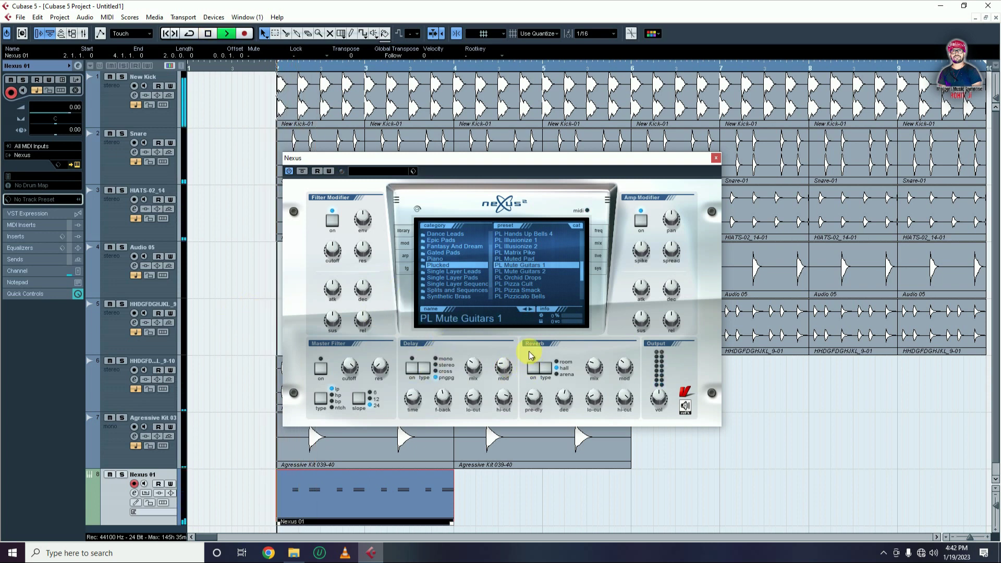
pyautogui.press('space')
# Step: Load the PL UK Pikes 2 preset in Nexus and switch off its delay and reverb
pyautogui.scroll(-4, 543, 272)
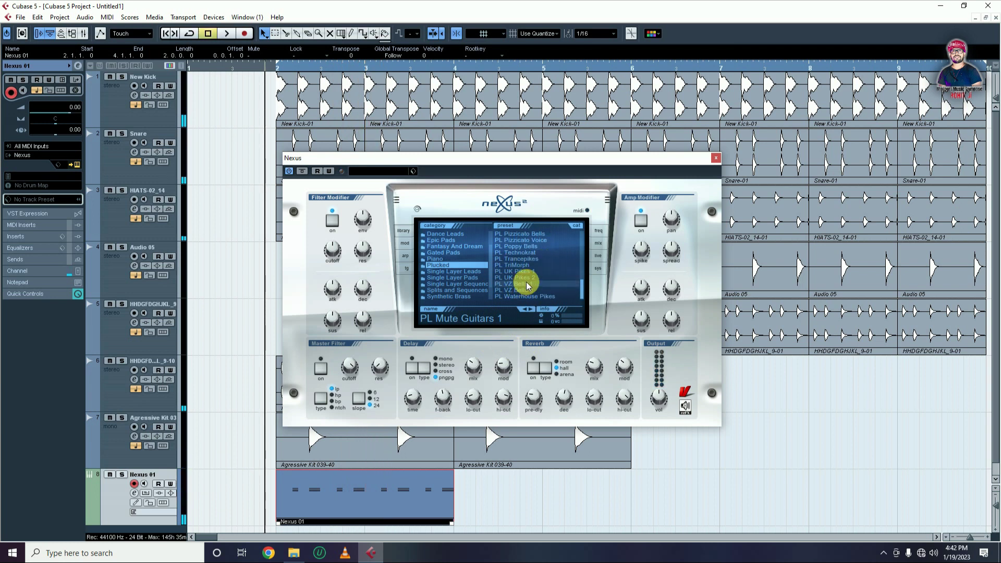
pyautogui.click(529, 278)
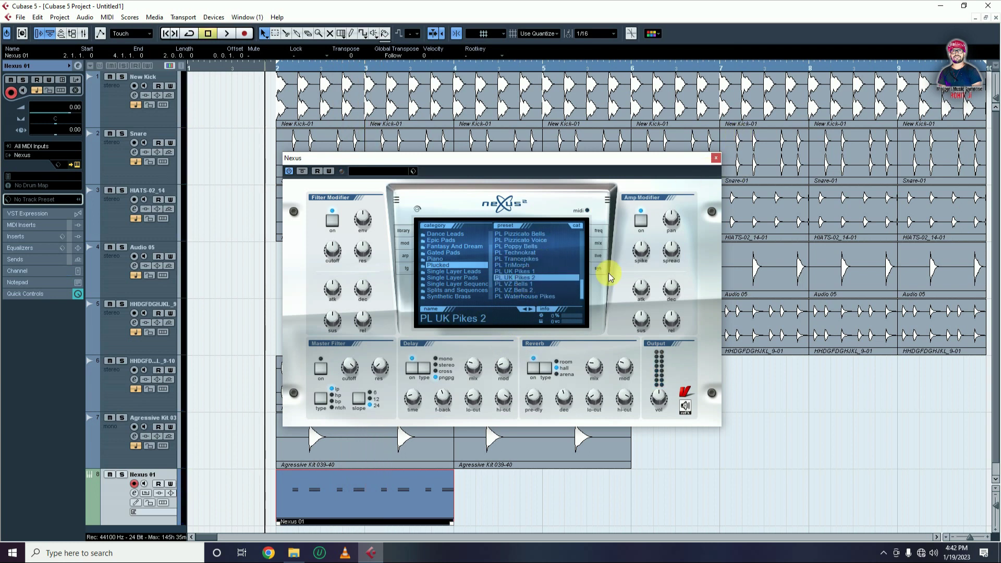
pyautogui.click(410, 370)
pyautogui.click(533, 369)
pyautogui.click(716, 159)
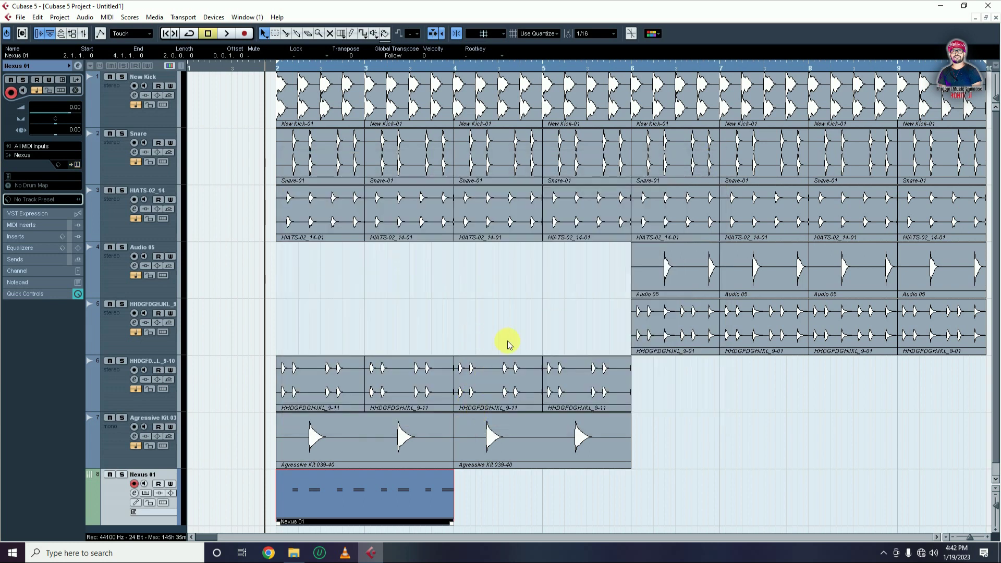
# Step: Duplicate the Nexus 01 part into bars 4 and 5 and play back the arrangement
pyautogui.scroll(-1, 508, 345)
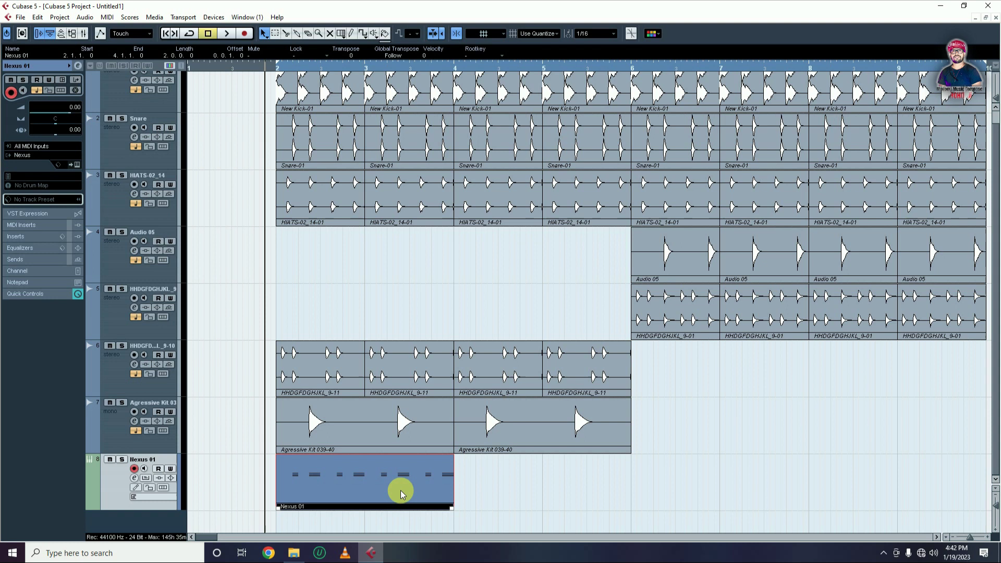
pyautogui.hotkey('ctrl', 'd')
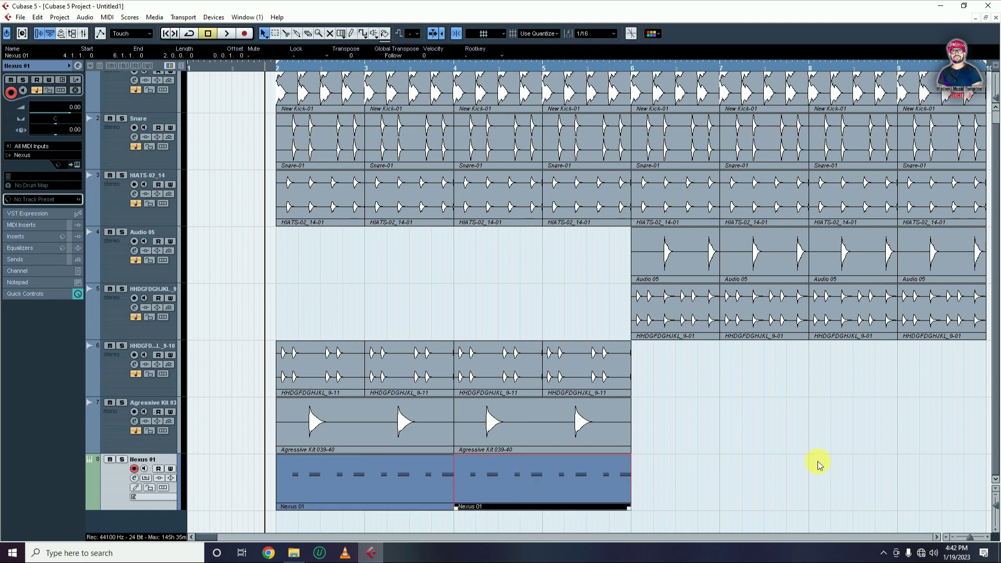
pyautogui.click(756, 433)
pyautogui.press('space')
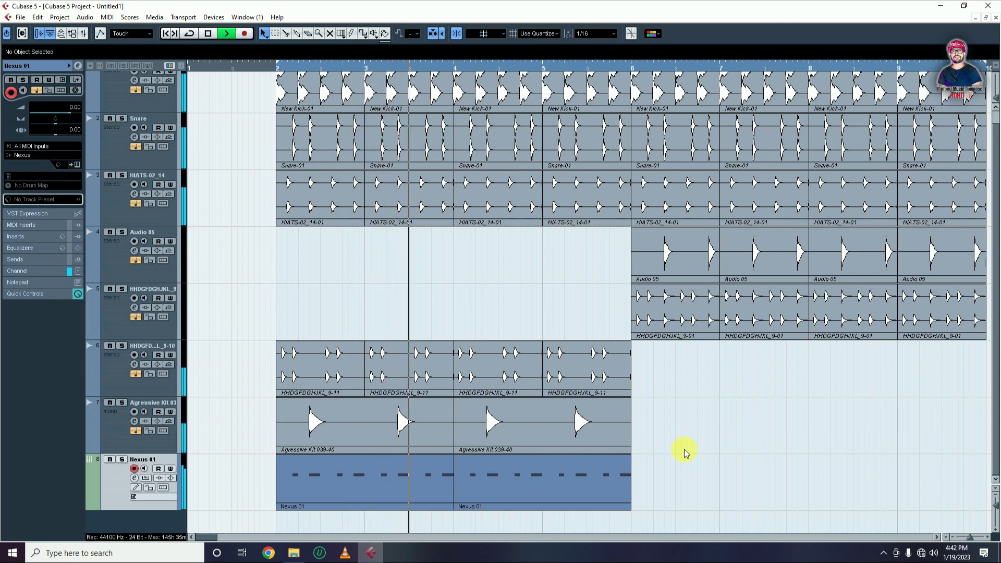
pyautogui.press('space')
# Step: Add one instrument track below Nexus 01 using the Sylenth1 [32bit] instrument
pyautogui.rightClick(135, 519)
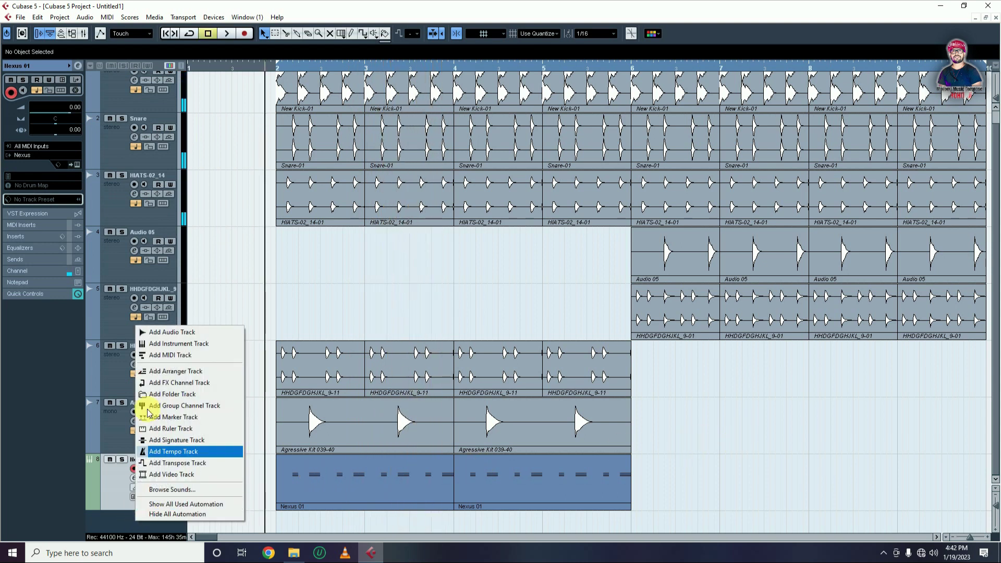
pyautogui.click(193, 344)
pyautogui.click(478, 92)
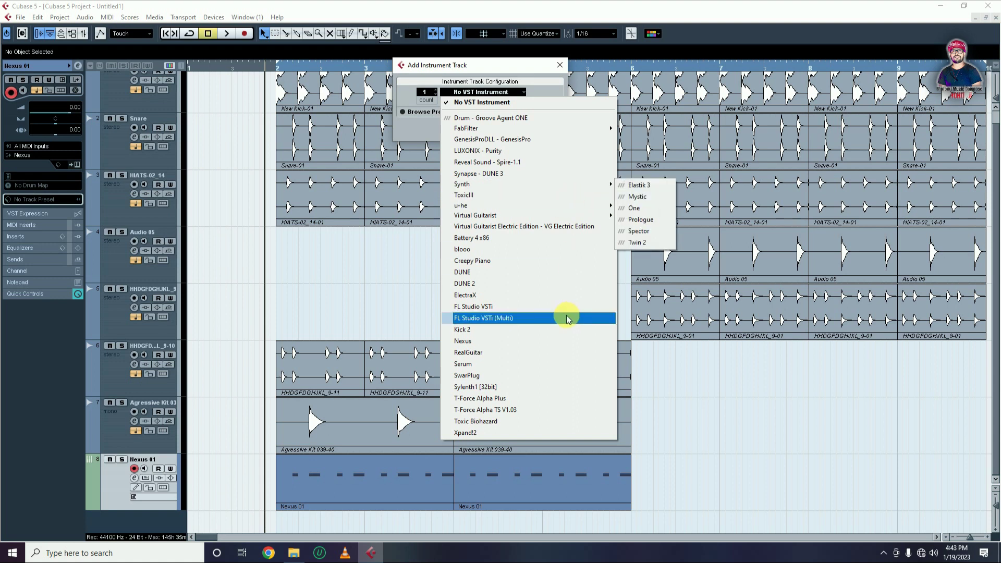
pyautogui.click(532, 387)
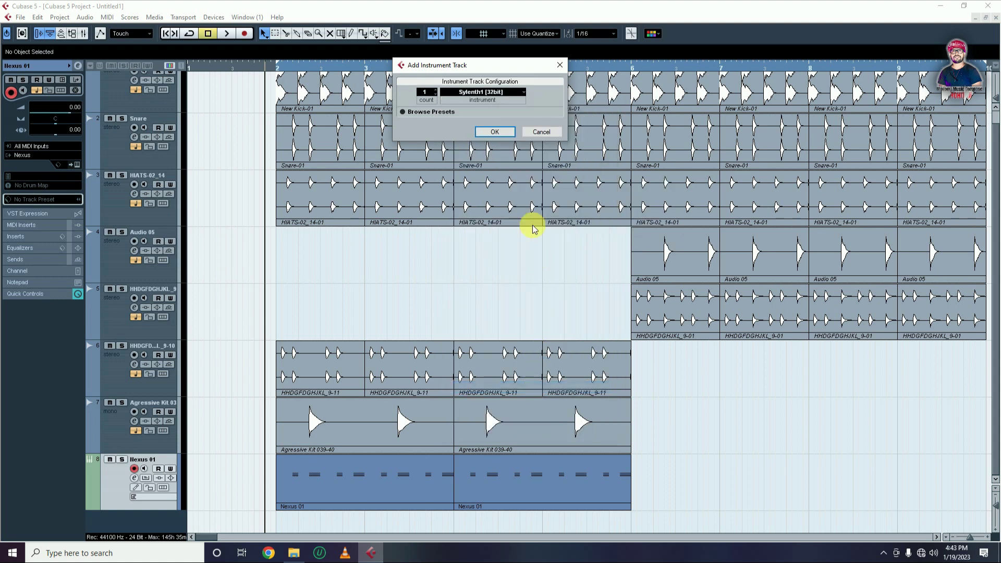
pyautogui.click(502, 131)
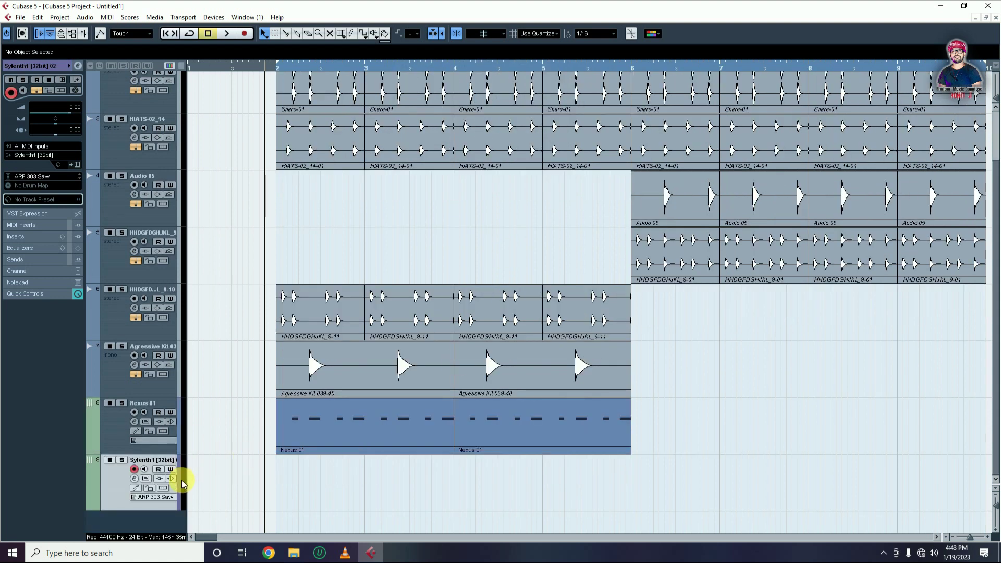
# Step: Create an empty part on the Sylenth1 track and align it to cover exactly bars 2 and 3
pyautogui.moveTo(277, 476); pyautogui.dragTo(456, 479)
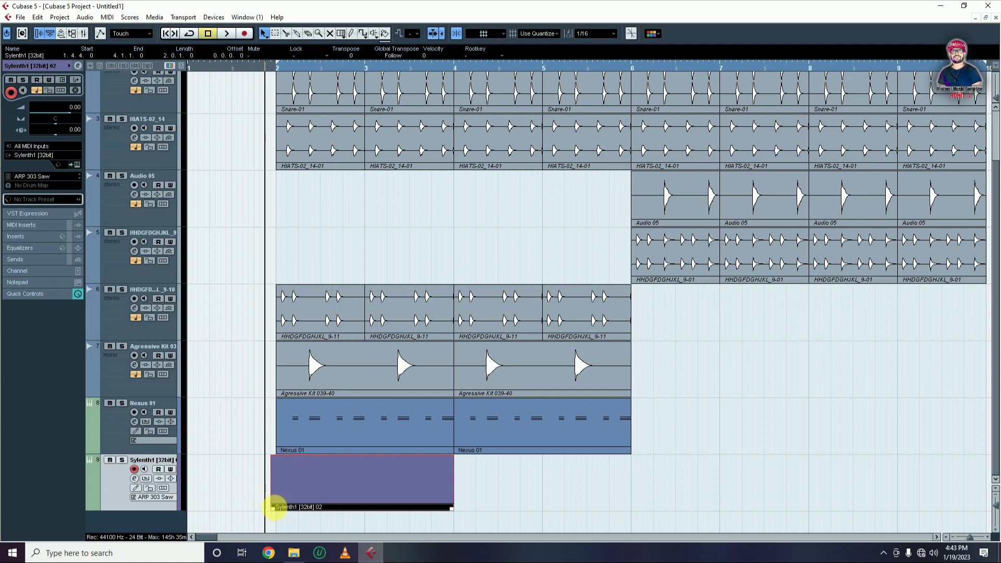
pyautogui.moveTo(318, 495); pyautogui.dragTo(323, 496)
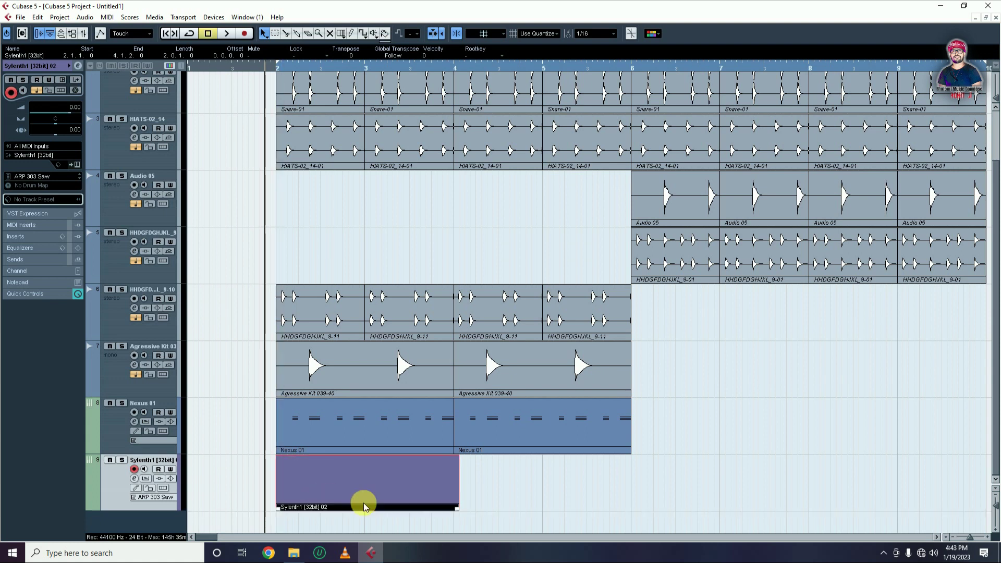
pyautogui.moveTo(460, 513); pyautogui.dragTo(453, 513)
# Step: Copy all the chords from the first Nexus 01 part and paste them into the Sylenth1 part
pyautogui.click(330, 430)
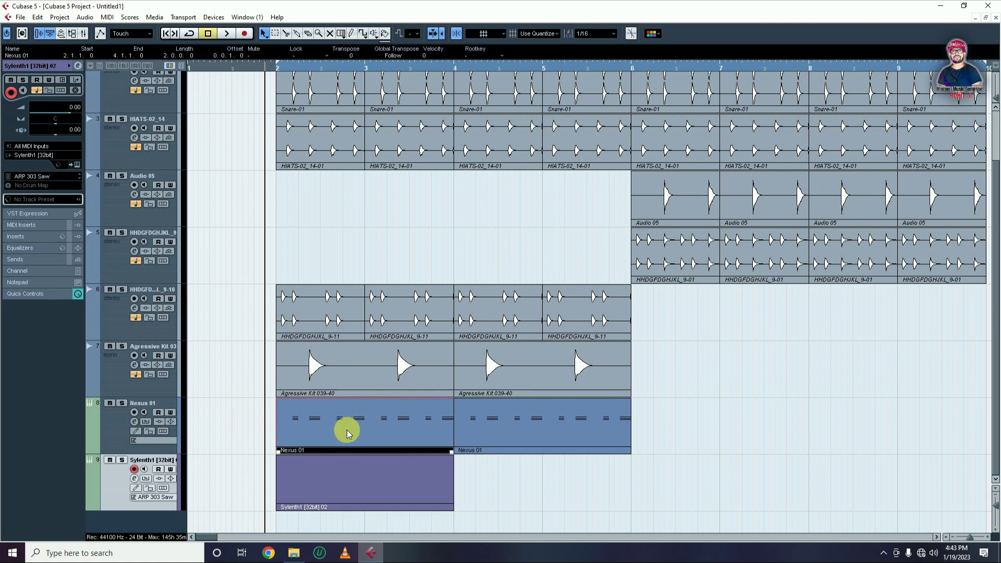
pyautogui.doubleClick(347, 432)
pyautogui.moveTo(600, 246); pyautogui.dragTo(51, 407)
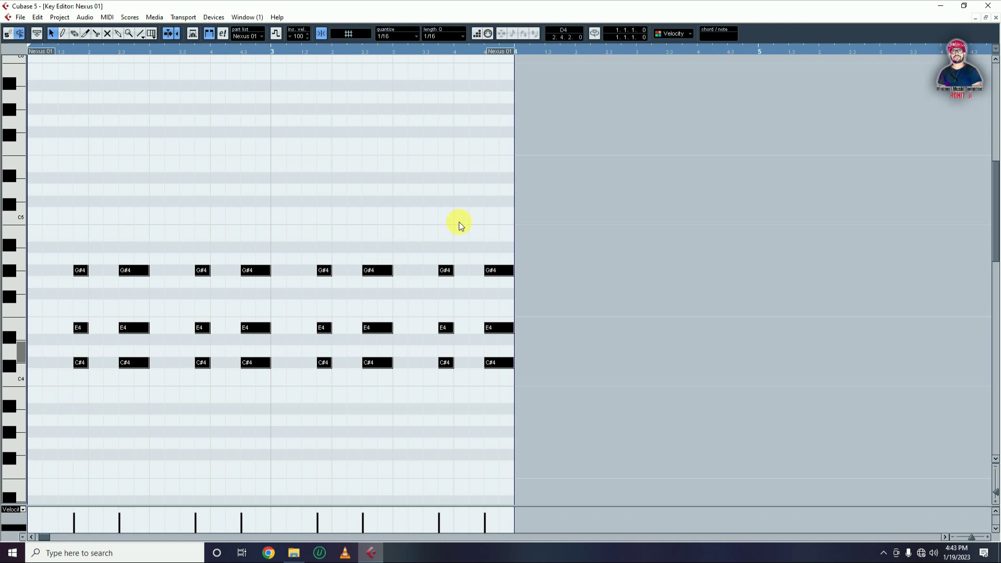
pyautogui.click(996, 19)
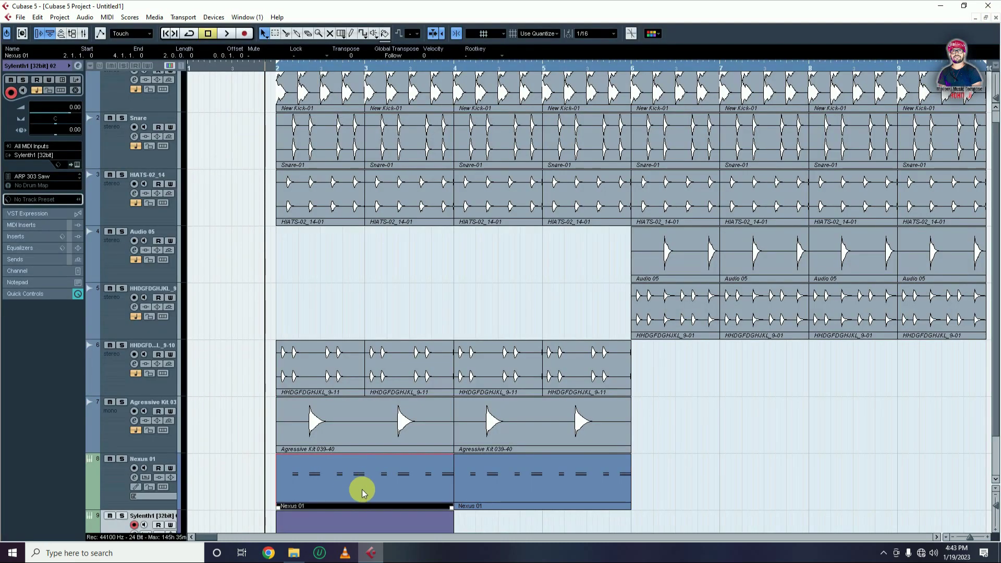
pyautogui.scroll(-2, 402, 460)
pyautogui.click(320, 468)
pyautogui.doubleClick(321, 468)
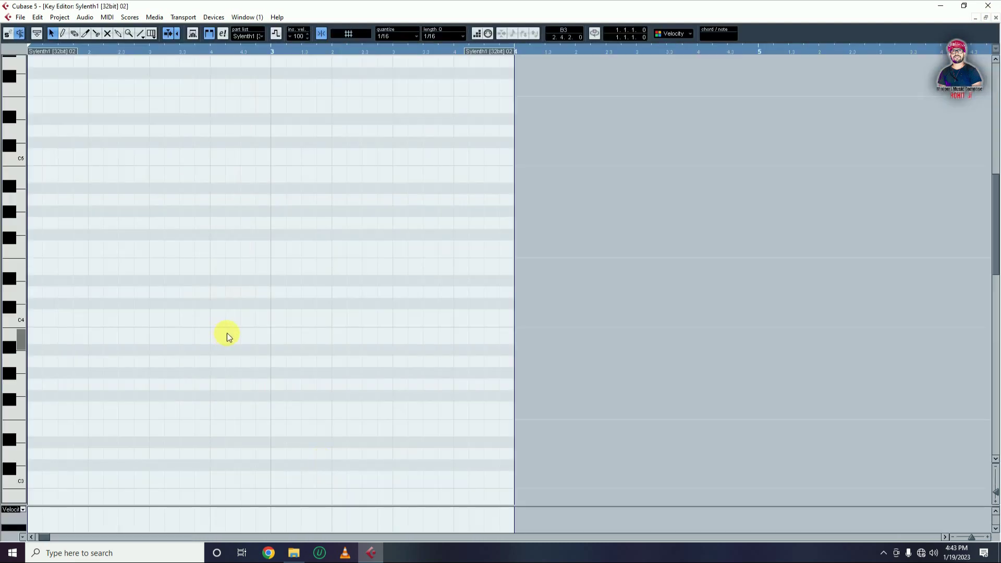
pyautogui.hotkey('ctrl', 'v')
# Step: Shift all pasted chords in the Sylenth1 part so the first one starts at 2.1.4.0
pyautogui.moveTo(55, 212); pyautogui.dragTo(89, 212)
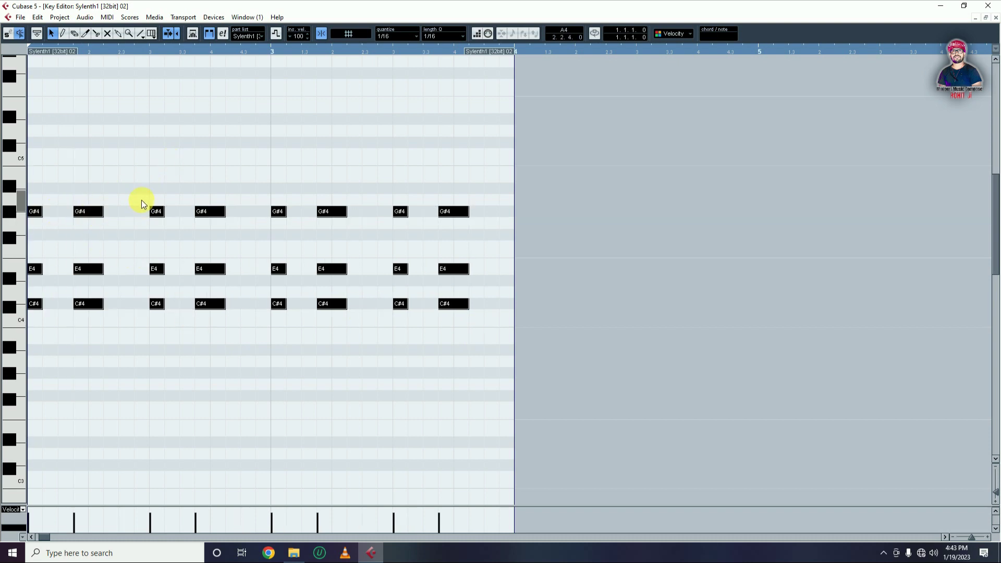
pyautogui.hscroll(-3, 142, 199)
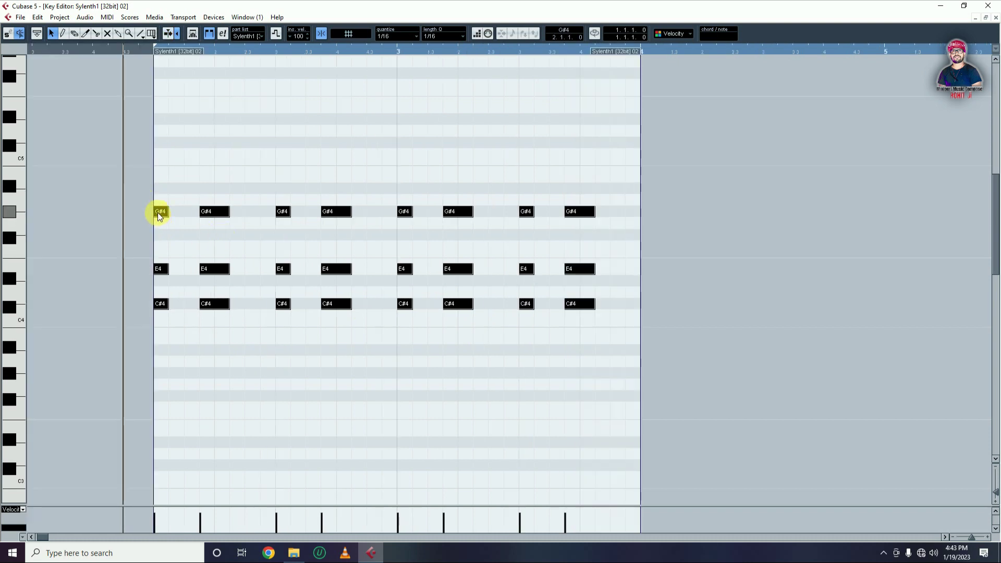
pyautogui.moveTo(158, 211); pyautogui.dragTo(225, 215)
pyautogui.click(290, 190)
# Step: Delete all the G#4 and E4 notes from the Sylenth1 part, keeping only the C#4 notes, and close the editor
pyautogui.moveTo(154, 180); pyautogui.dragTo(687, 275)
pyautogui.press('Delete')
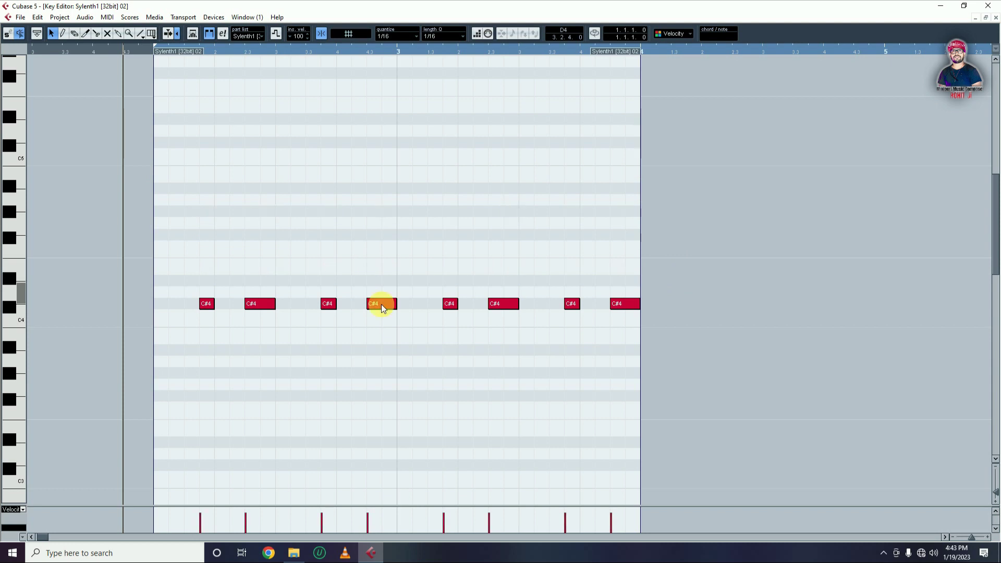
pyautogui.moveTo(175, 297); pyautogui.dragTo(817, 303)
pyautogui.click(846, 184)
pyautogui.click(996, 19)
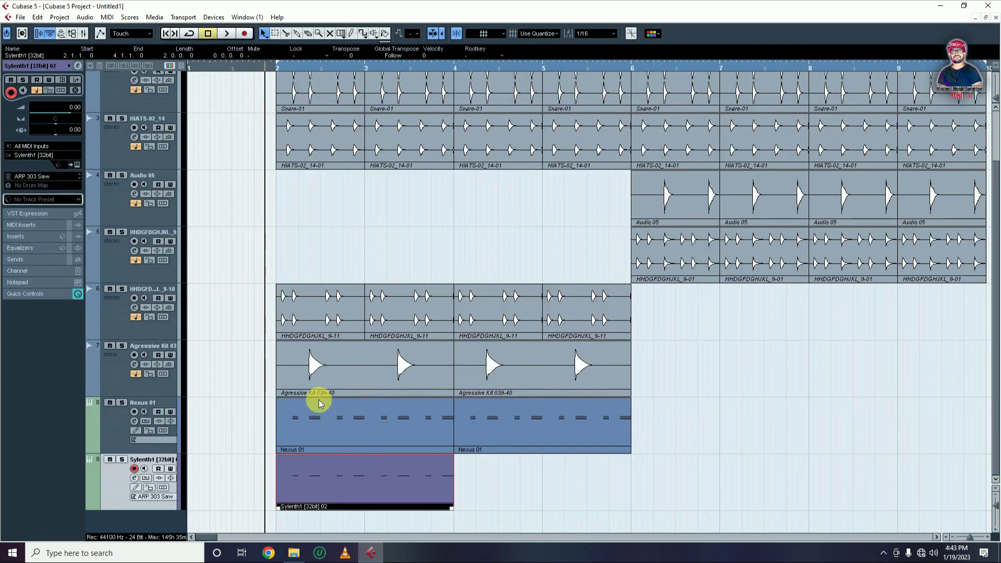
# Step: Load the 084: BS Big Bass preset in Sylenth1 and close the instrument window
pyautogui.click(78, 165)
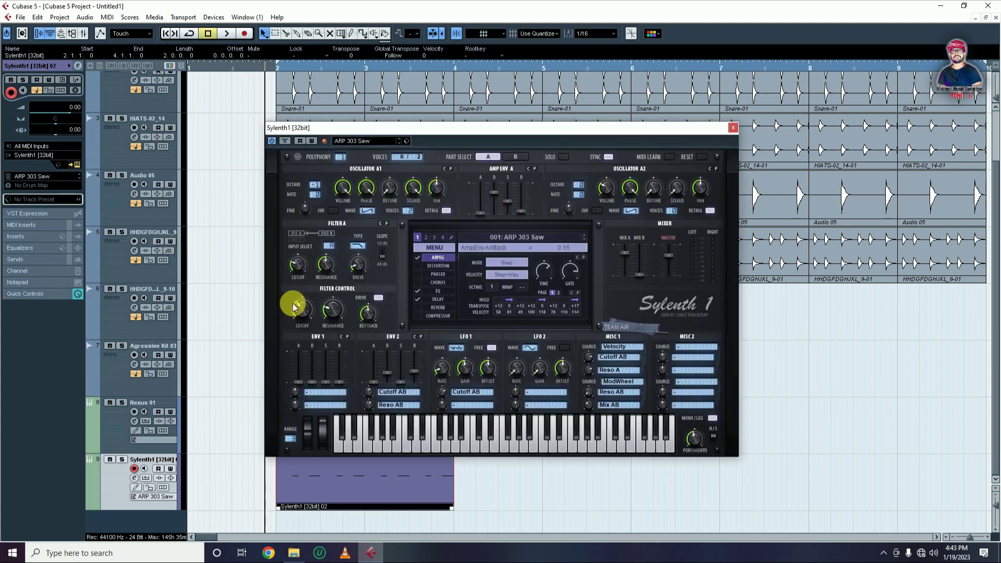
pyautogui.click(541, 236)
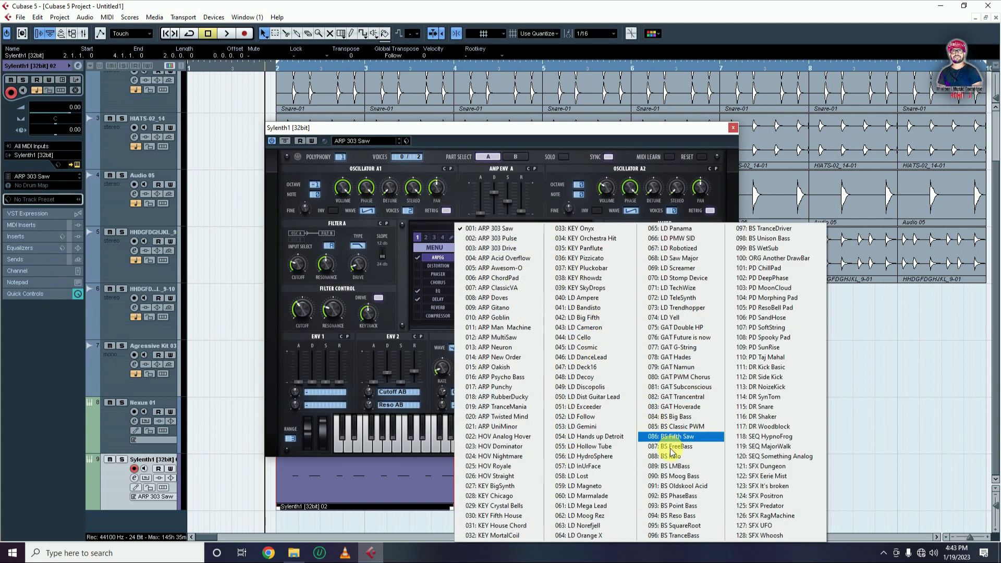
pyautogui.click(682, 417)
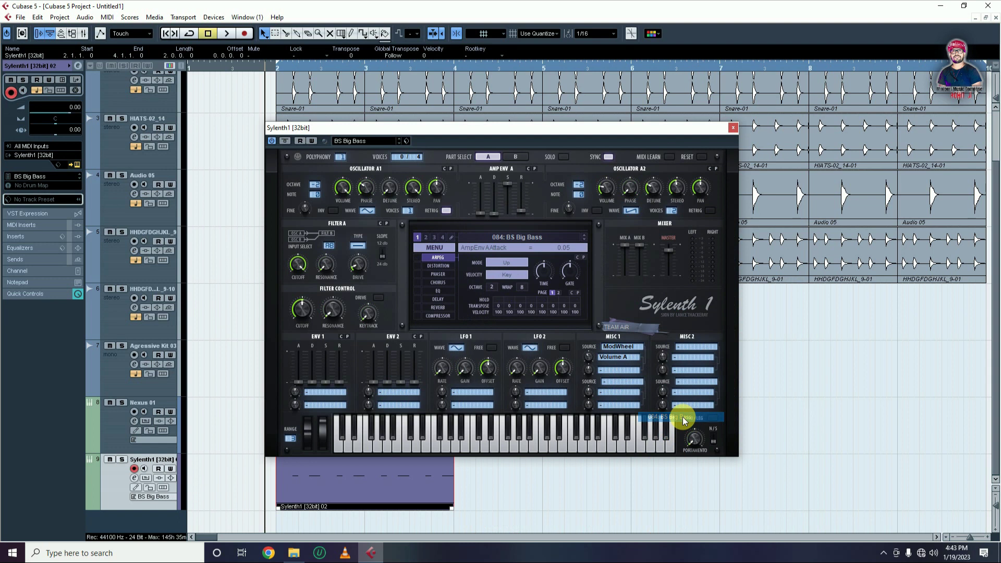
pyautogui.click(733, 127)
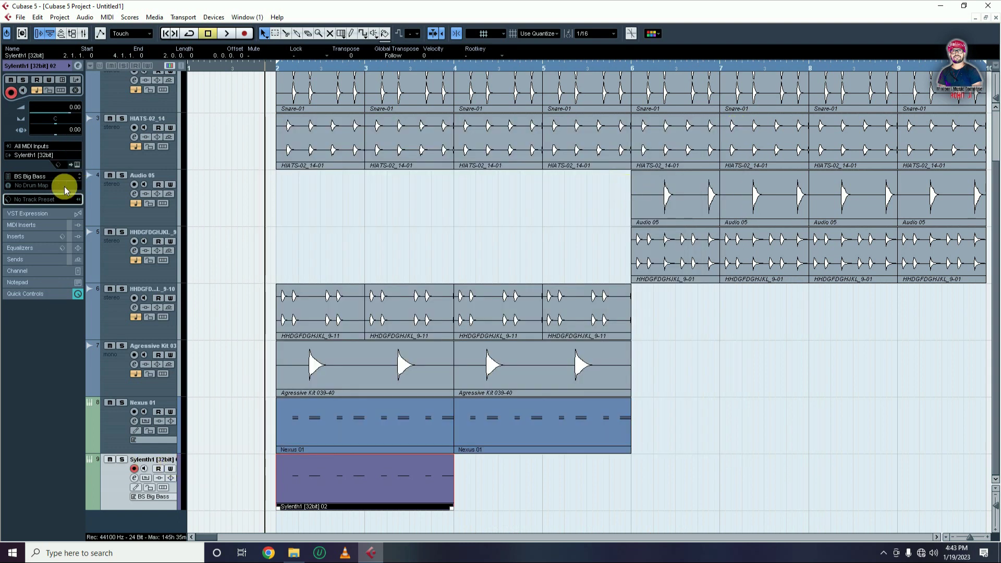
# Step: Insert FabFilter Pro-Q 3 as the first insert on the Sylenth1 channel and load its High Cut preset
pyautogui.click(79, 66)
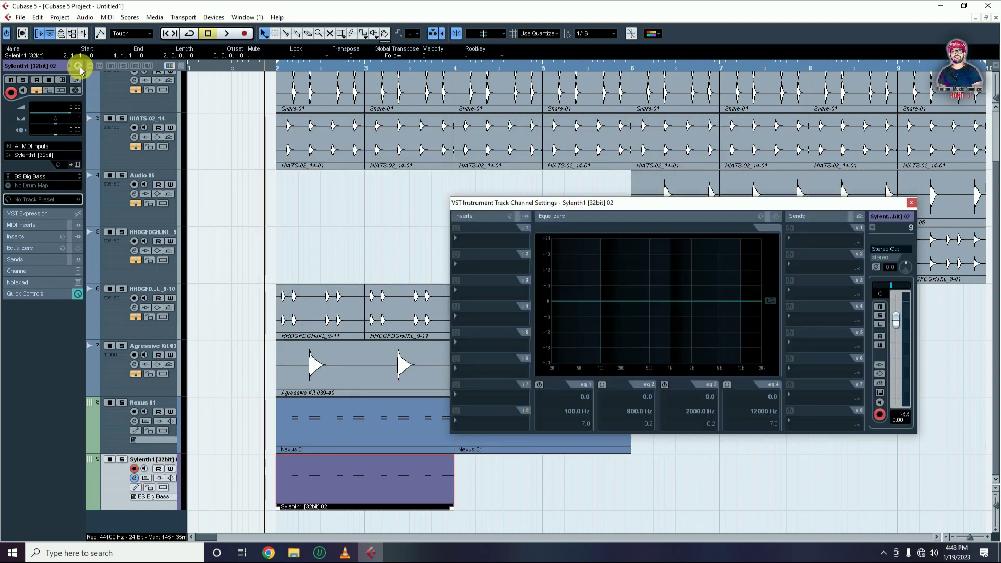
pyautogui.click(459, 239)
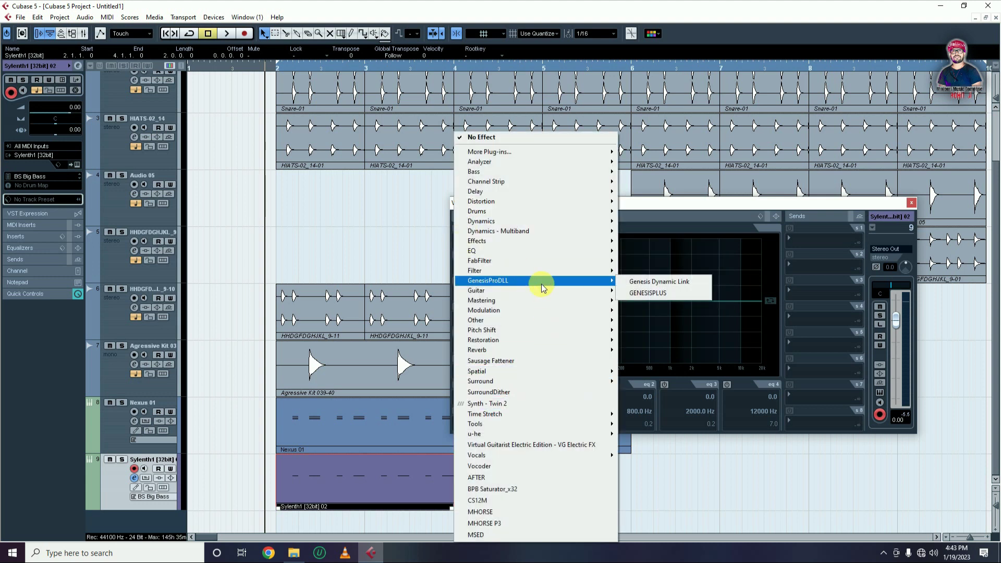
pyautogui.moveTo(531, 263)
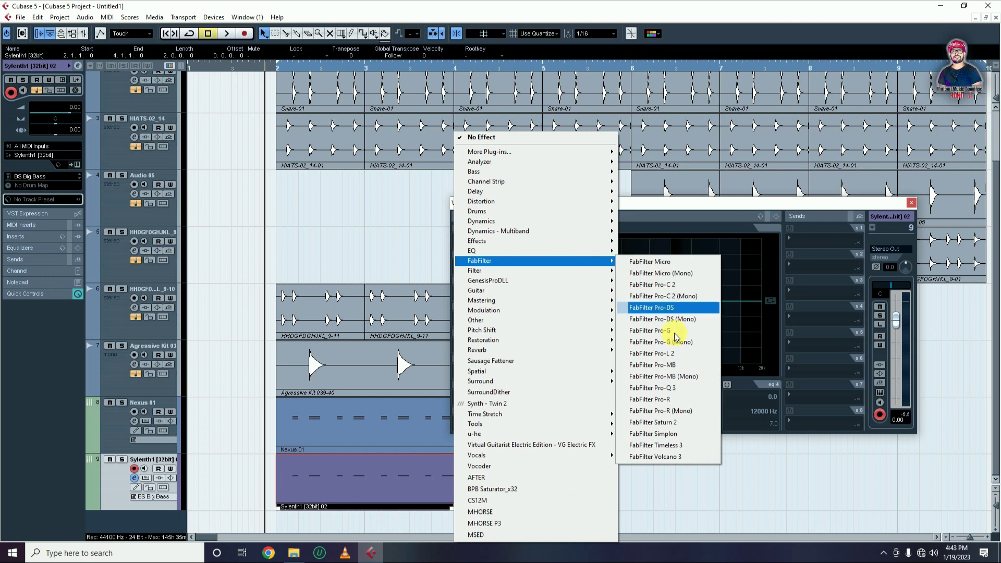
pyautogui.click(683, 391)
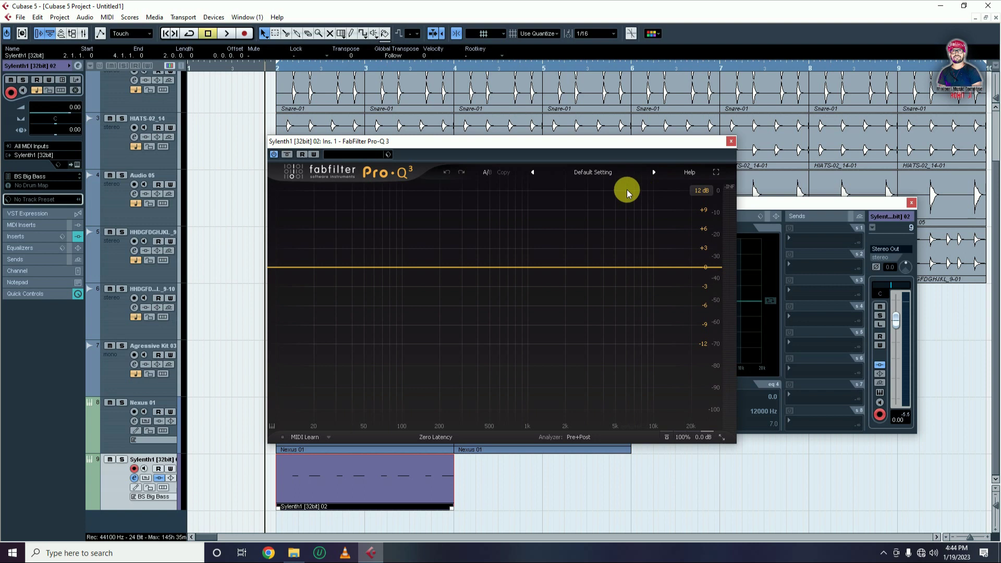
pyautogui.click(595, 172)
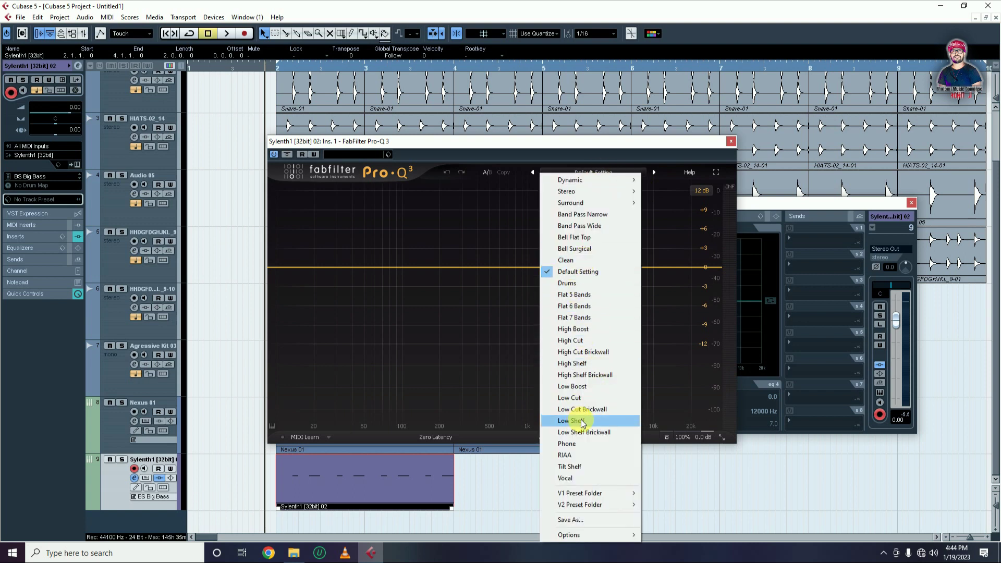
pyautogui.click(585, 340)
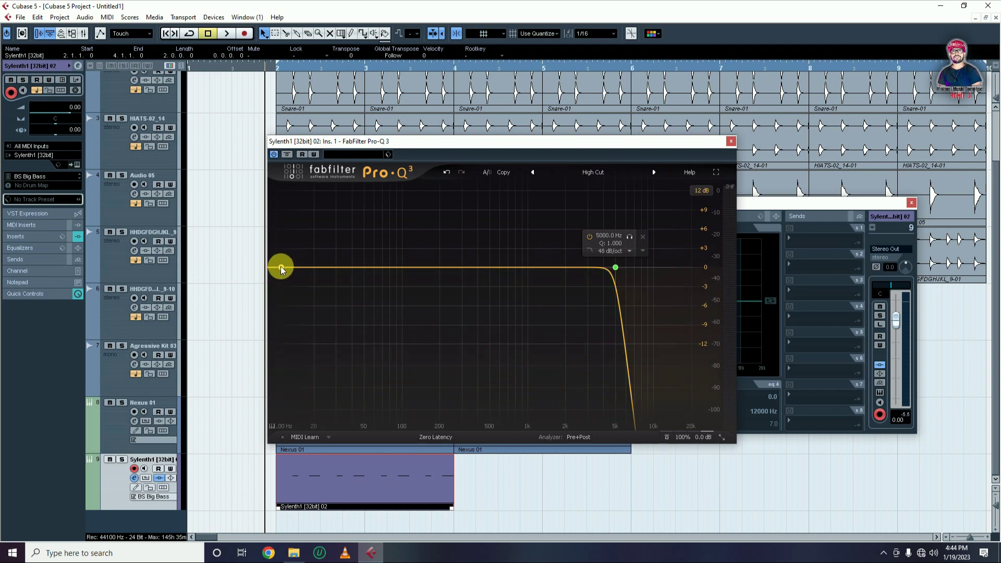
# Step: Add a low cut at about 39 Hz and bring the high cut down to about 133 Hz with an 18 dB/oct slope
pyautogui.moveTo(271, 268); pyautogui.dragTo(350, 268)
pyautogui.scroll(-6, 616, 266)
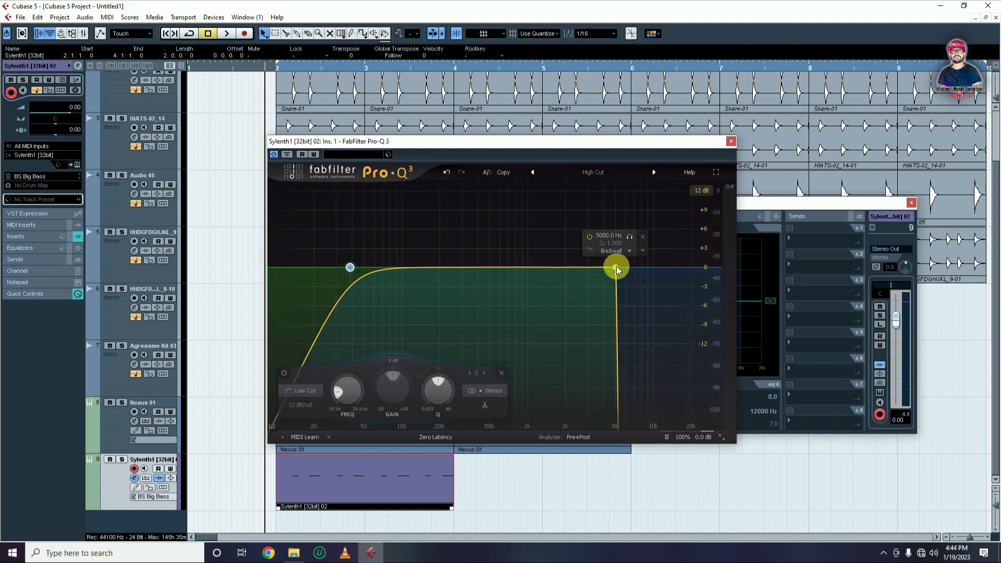
pyautogui.scroll(2, 617, 266)
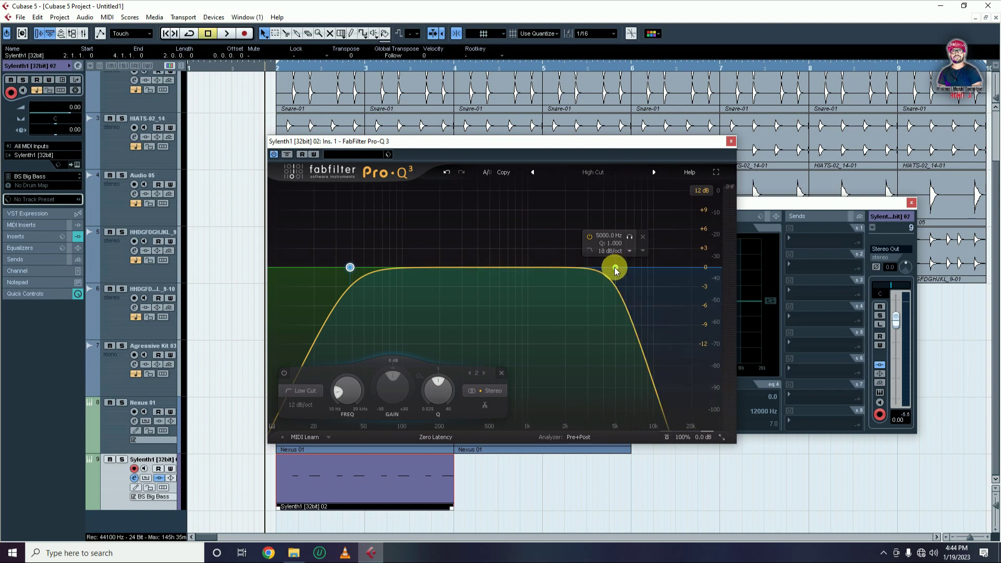
pyautogui.moveTo(615, 269); pyautogui.dragTo(417, 291)
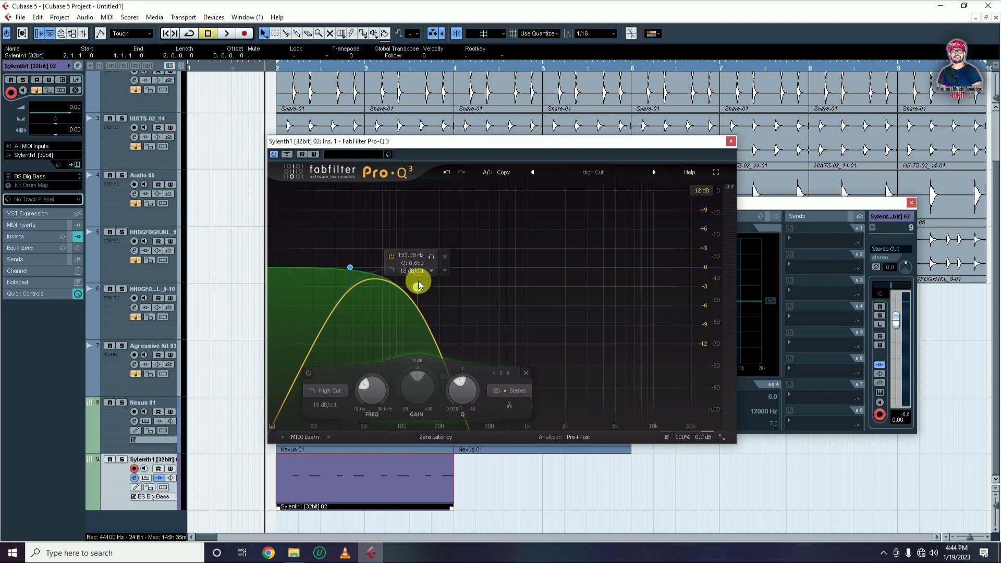
# Step: Audition the filtered bass, raise the low cut's frequency slightly, and close the equalizer
pyautogui.press('space')
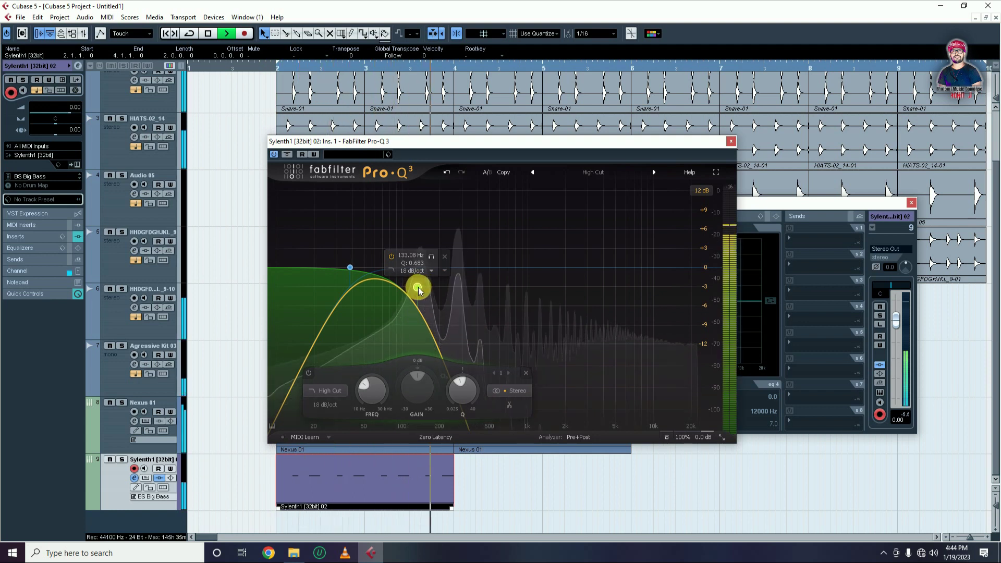
pyautogui.press('space')
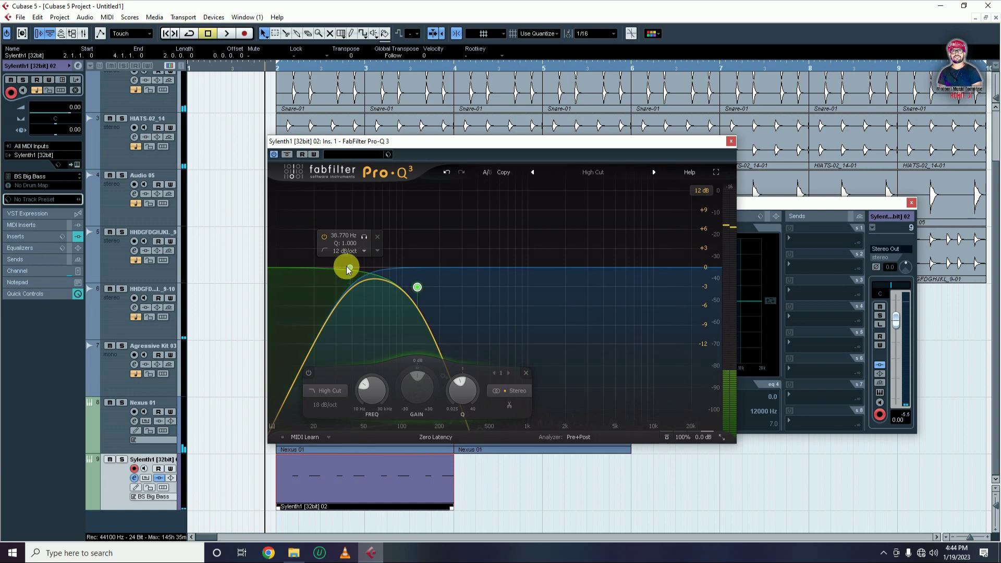
pyautogui.moveTo(354, 276); pyautogui.dragTo(362, 275)
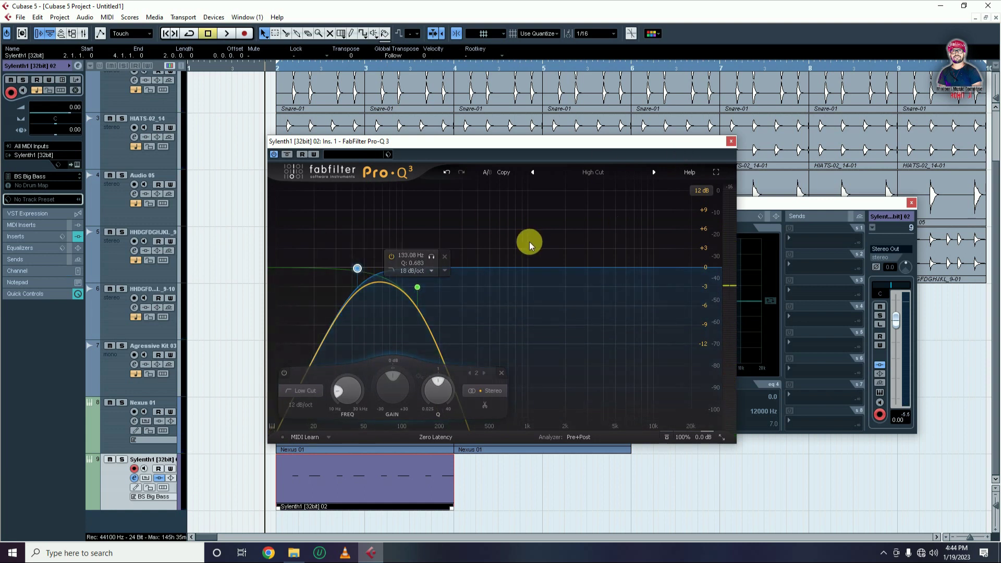
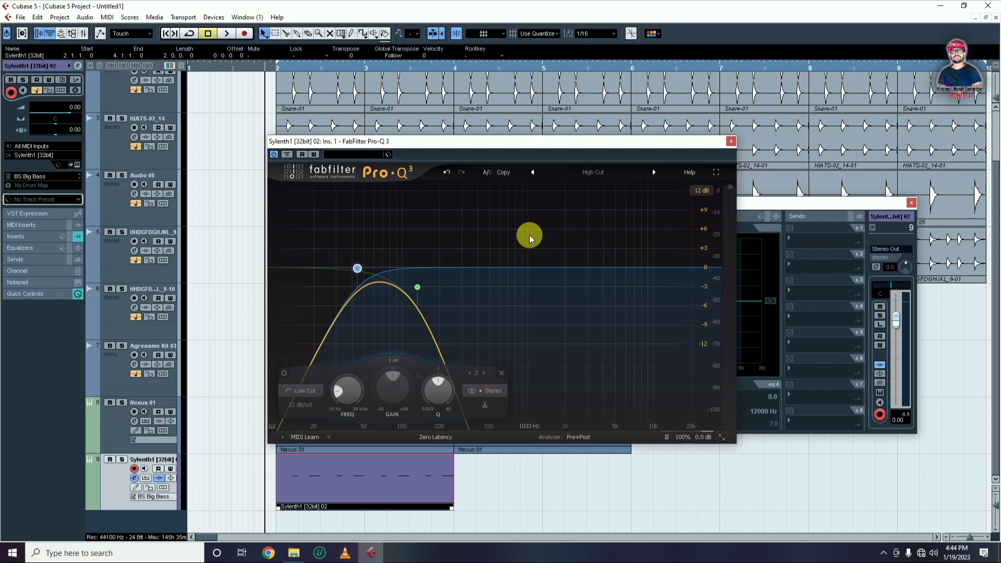
pyautogui.moveTo(424, 258)
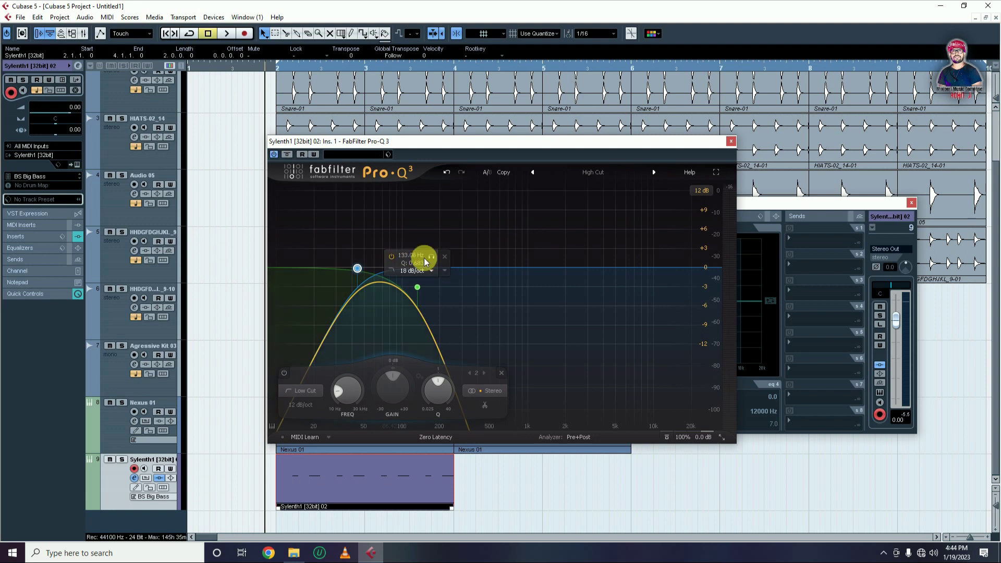
pyautogui.click(731, 141)
# Step: Try a second FabFilter Pro-Q 3 in the channel's second insert slot with a high-cut band at 12709 Hz
pyautogui.click(468, 267)
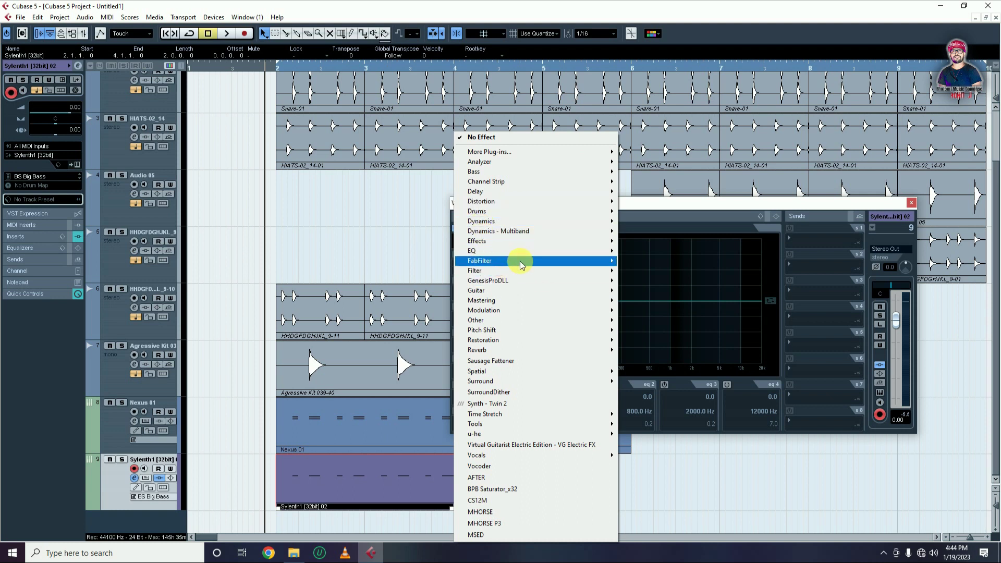
pyautogui.moveTo(521, 261)
pyautogui.click(677, 388)
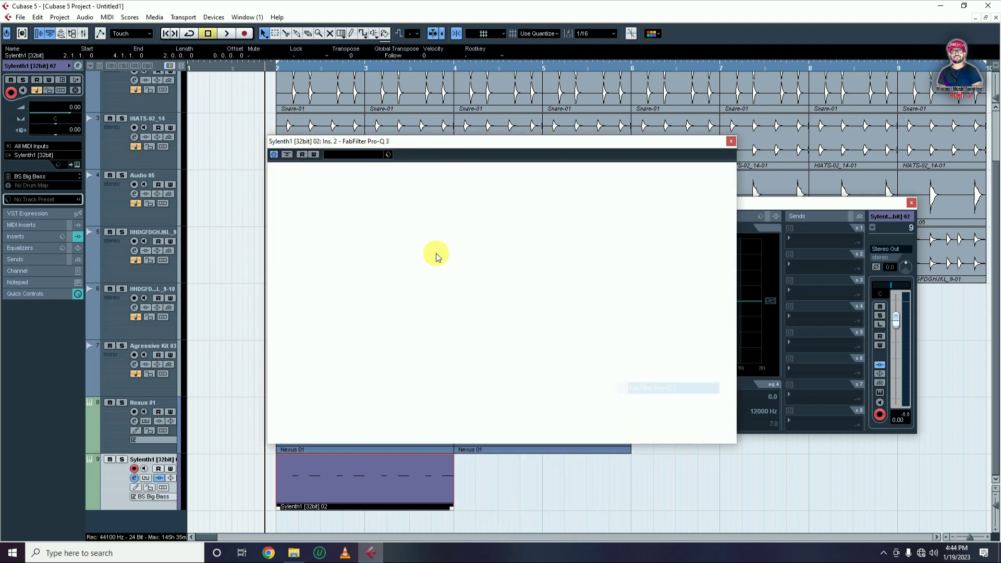
pyautogui.click(666, 268)
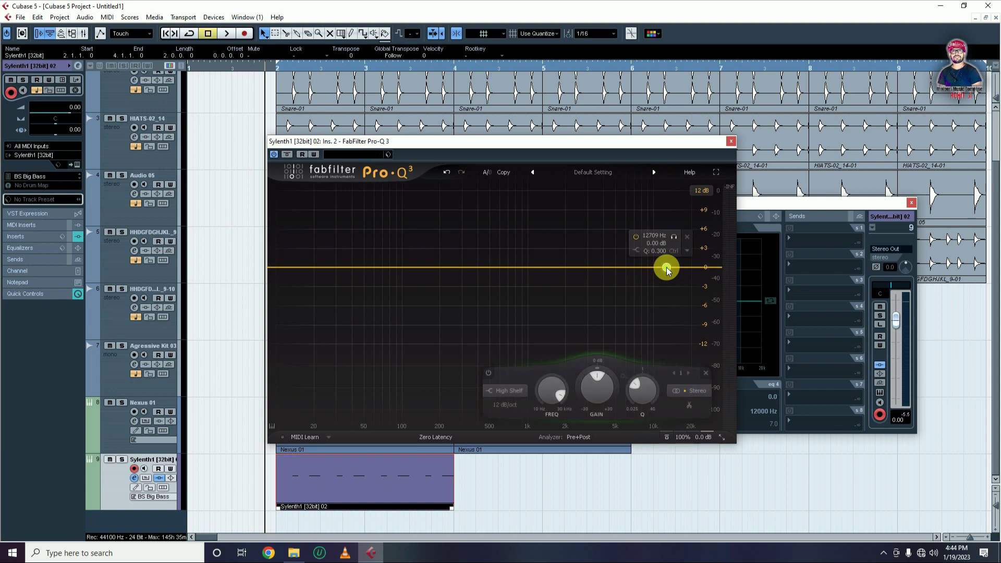
pyautogui.rightClick(668, 269)
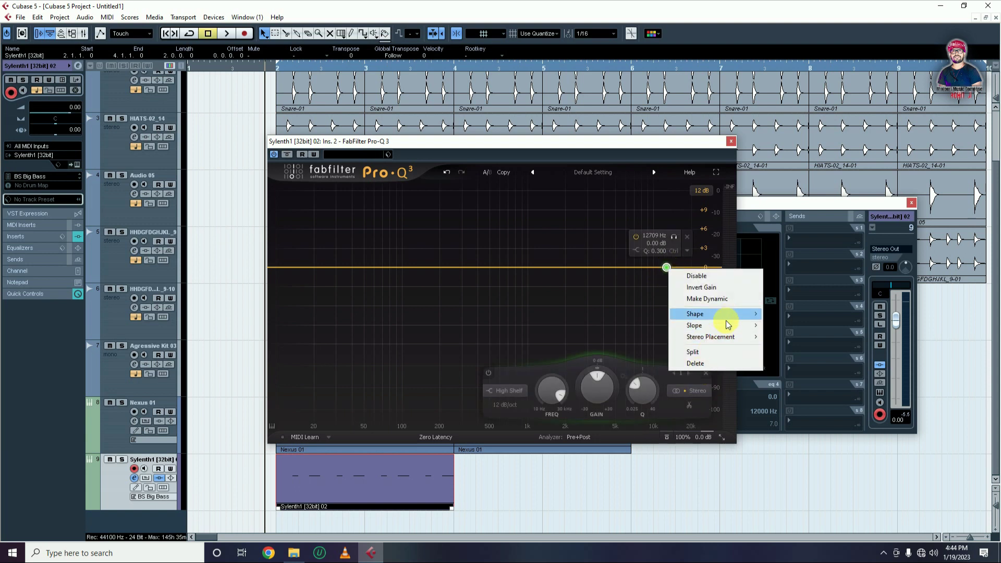
pyautogui.moveTo(729, 327)
pyautogui.moveTo(699, 314)
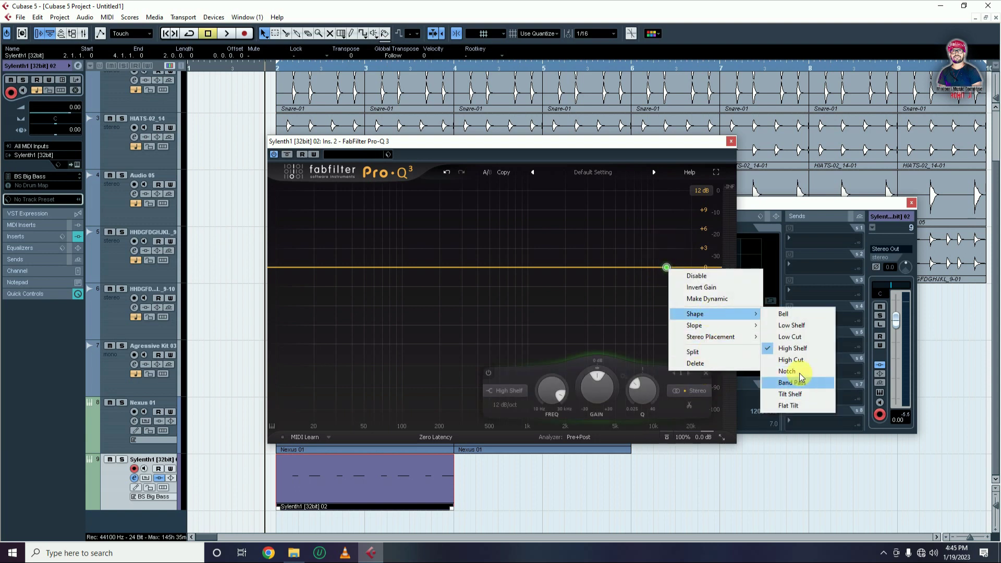
pyautogui.click(795, 338)
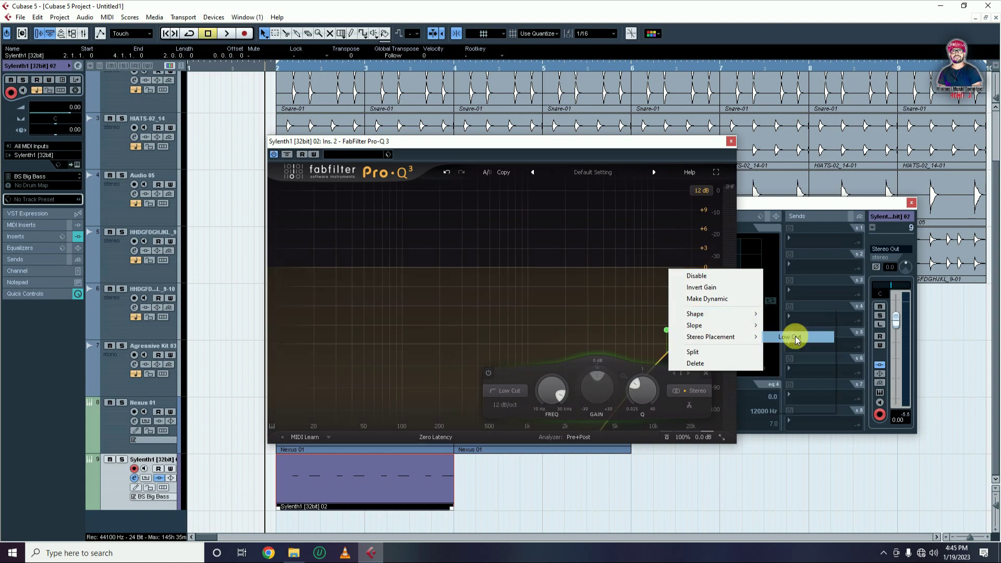
pyautogui.rightClick(667, 329)
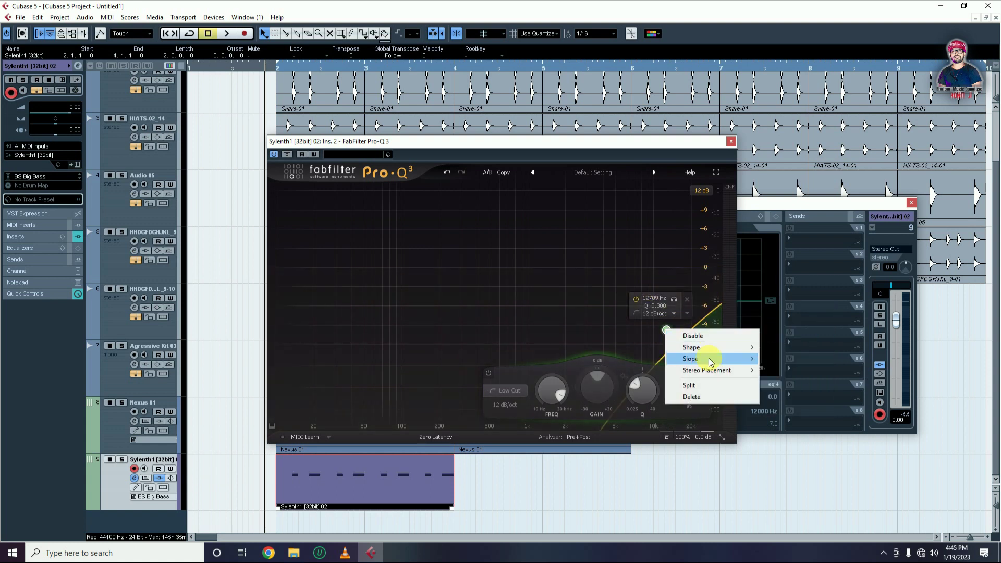
pyautogui.moveTo(727, 353)
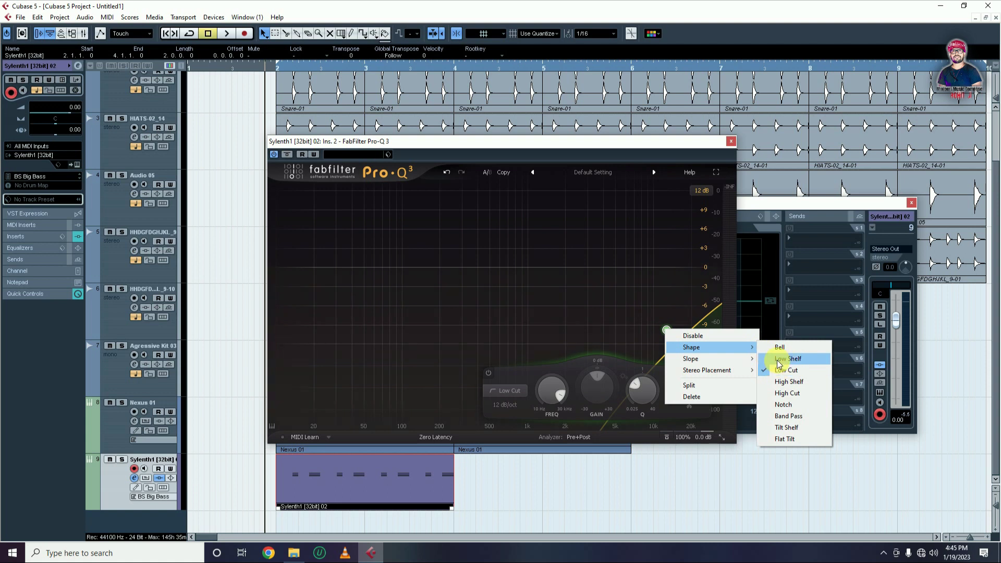
pyautogui.click(792, 393)
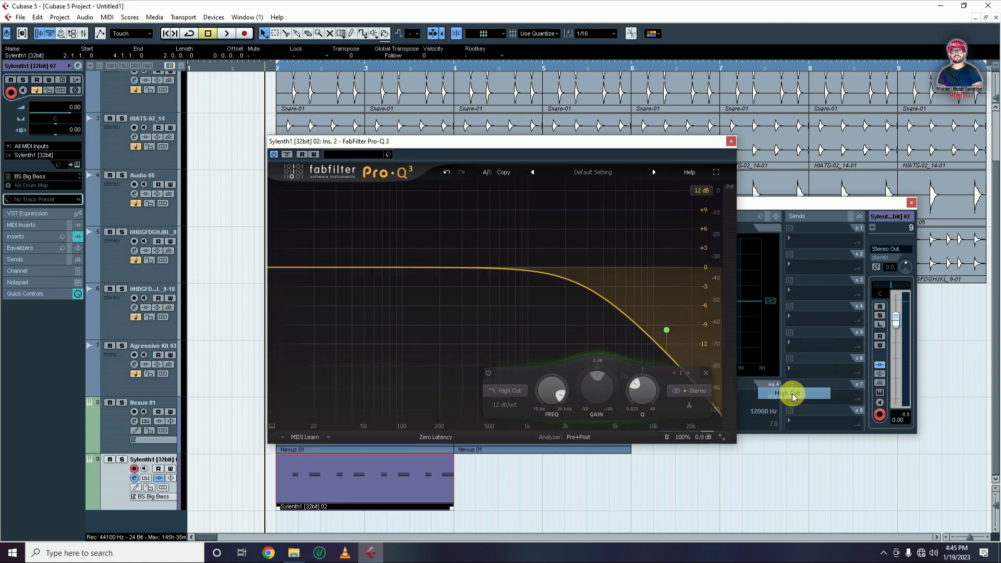
# Step: Try adding a low-cut band in the second Pro-Q 3 and raising its high-cut frequency to 30000 Hz
pyautogui.doubleClick(309, 267)
pyautogui.moveTo(309, 267); pyautogui.dragTo(385, 269)
pyautogui.click(667, 329)
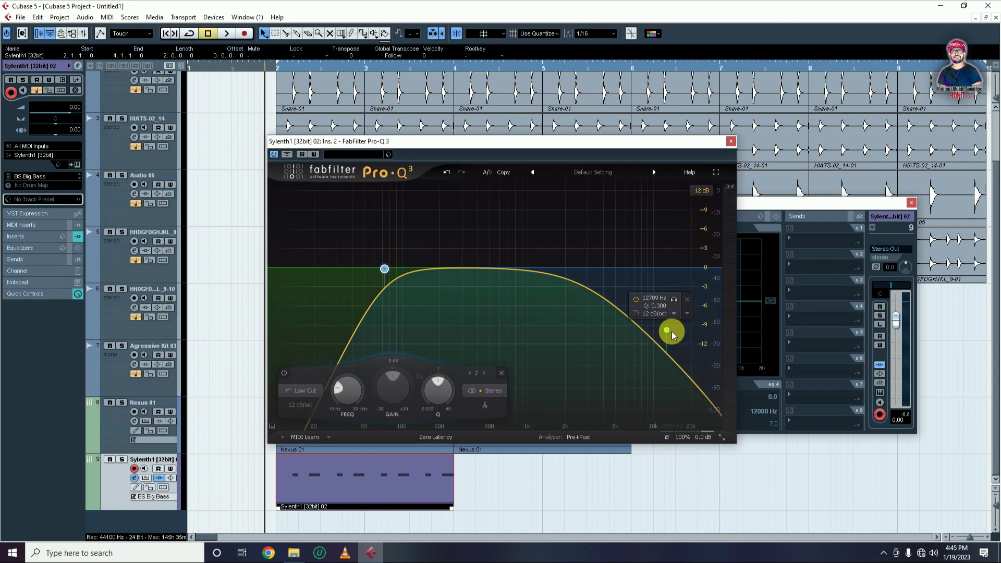
pyautogui.click(638, 394)
pyautogui.scroll(5, 554, 392)
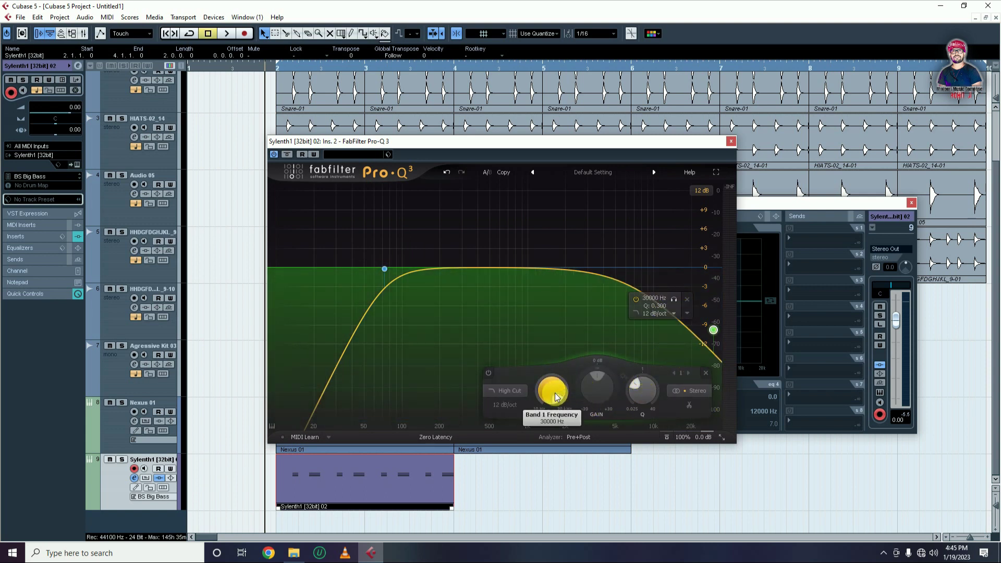
# Step: Try lowering the second Pro-Q 3's high cut to about 2259 Hz and below while varying its slope up to 48 dB/oct
pyautogui.moveTo(715, 332); pyautogui.dragTo(572, 268)
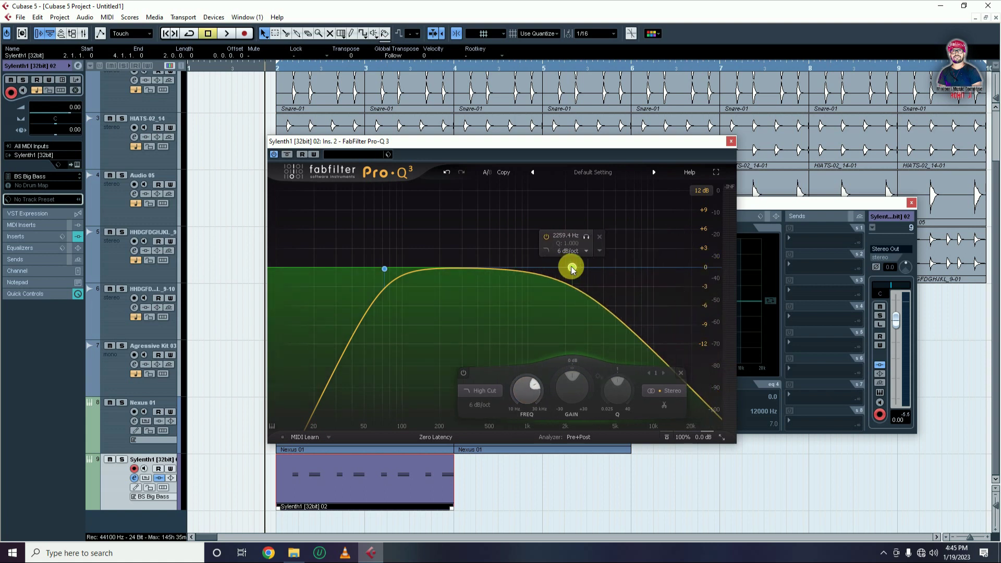
pyautogui.scroll(-5, 571, 266)
pyautogui.scroll(3, 571, 266)
pyautogui.scroll(-3, 571, 266)
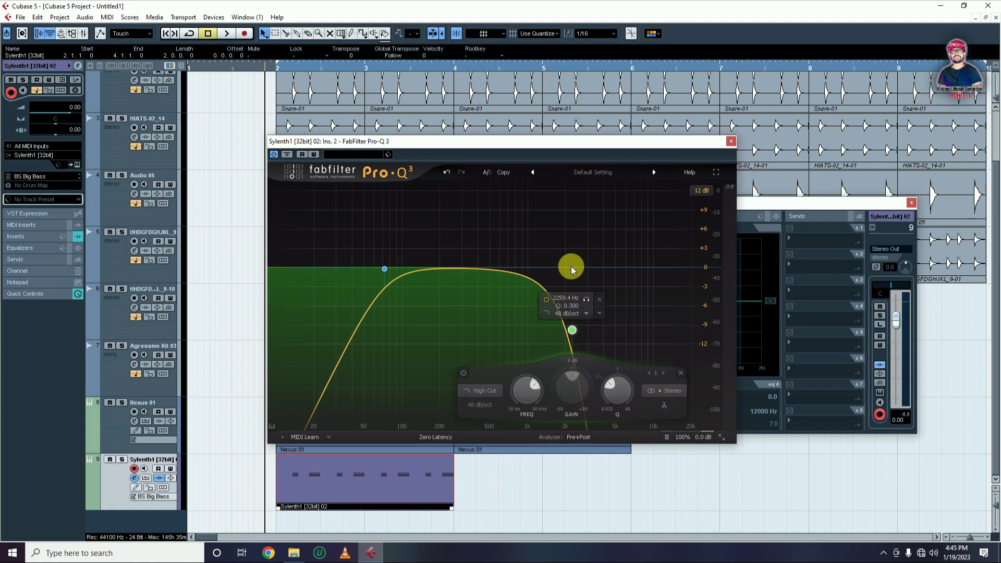
pyautogui.scroll(1, 572, 330)
pyautogui.moveTo(572, 330); pyautogui.dragTo(510, 324)
pyautogui.scroll(-3, 447, 330)
# Step: Close the second Pro-Q 3 and remove it from the Sylenth1 channel's second insert slot
pyautogui.click(731, 142)
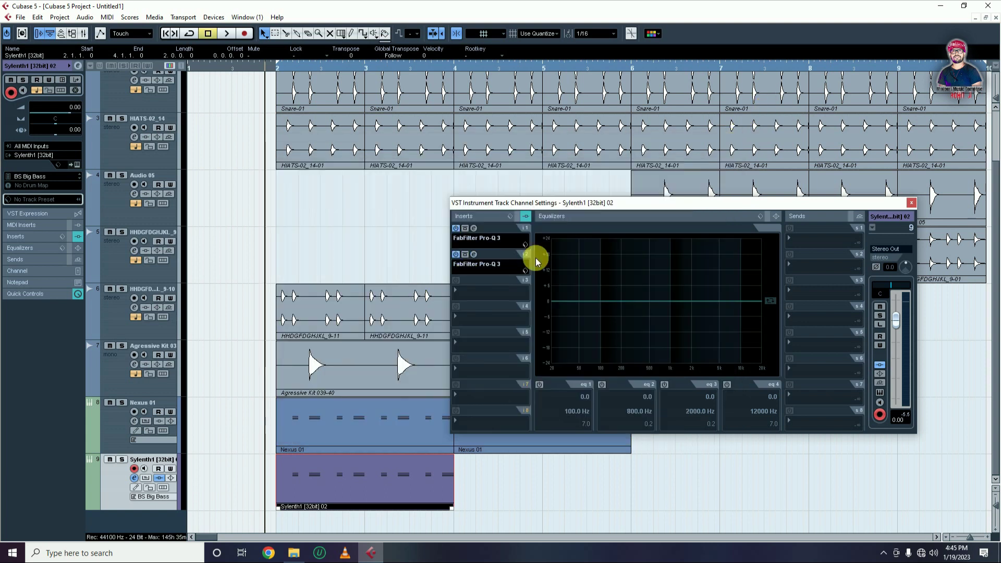
pyautogui.click(476, 261)
pyautogui.press('Escape')
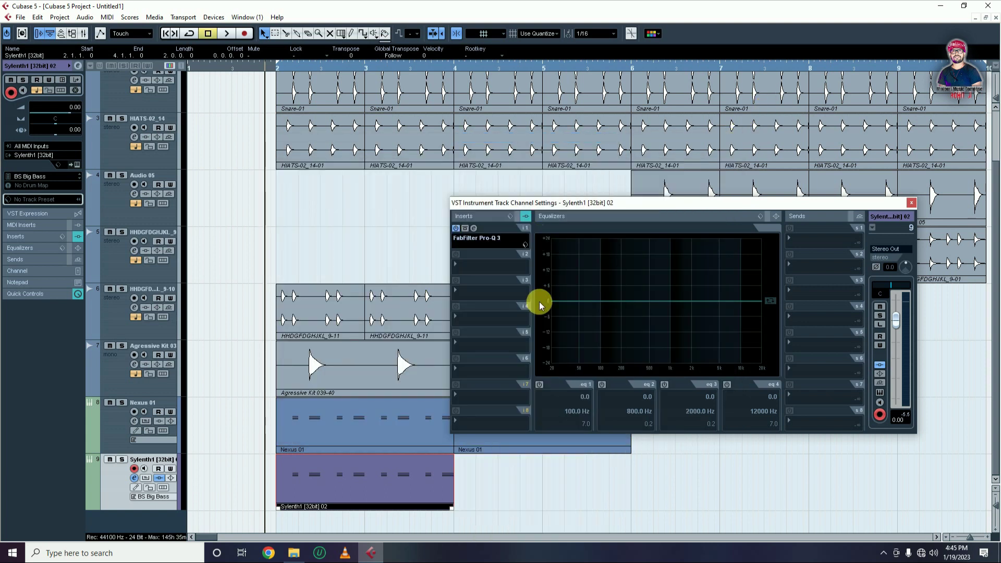
# Step: Delete all G#4 and E4 notes from the Sylenth1 part, keeping only the C#4 notes, with the channel settings window closed
pyautogui.click(611, 499)
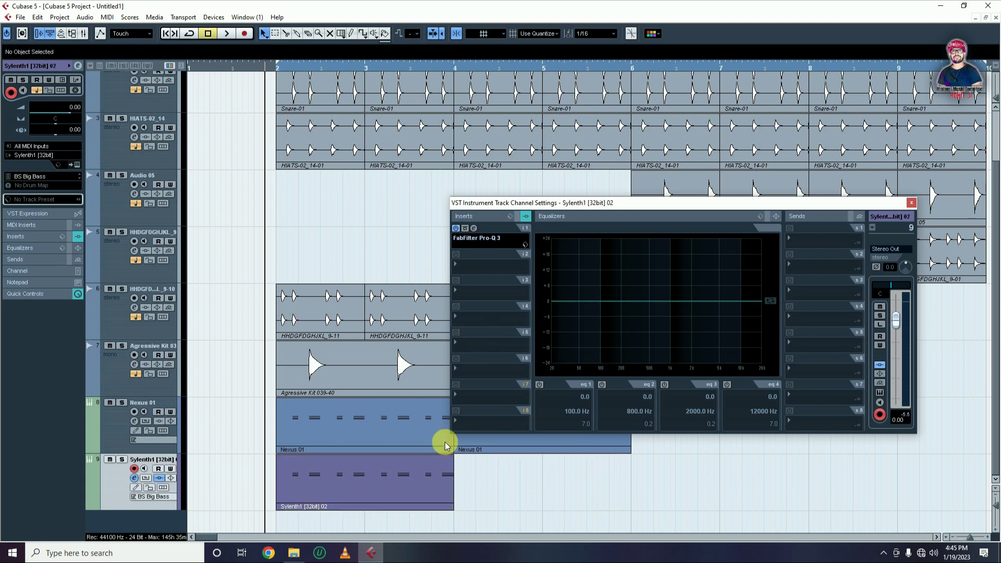
pyautogui.doubleClick(376, 474)
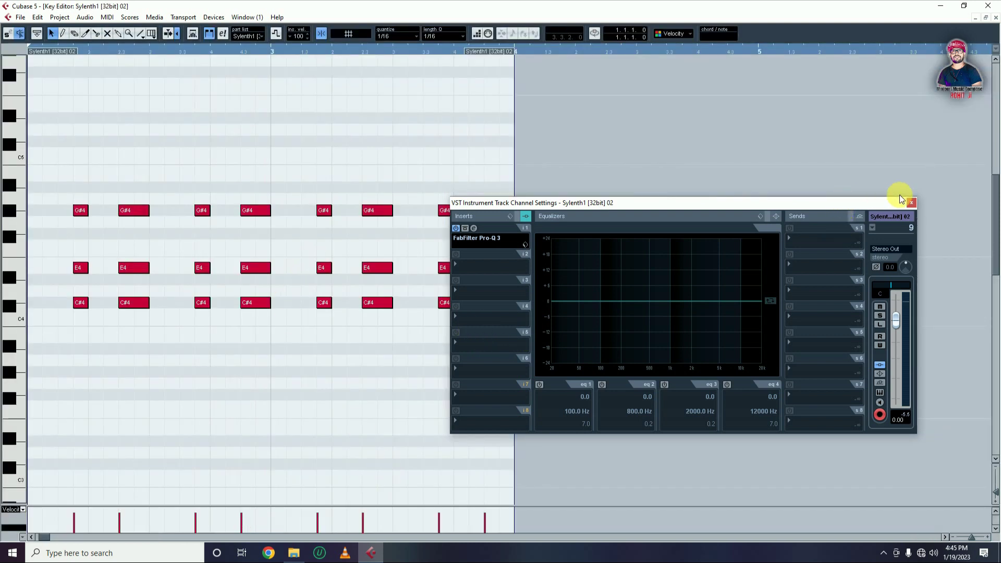
pyautogui.click(910, 203)
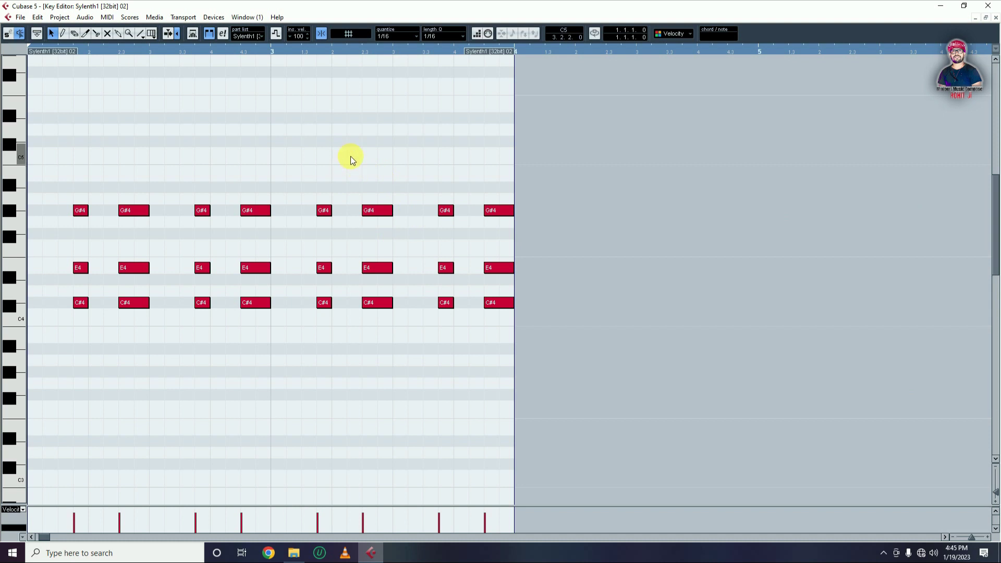
pyautogui.press('g')
pyautogui.moveTo(198, 177); pyautogui.dragTo(553, 283)
pyautogui.press('Delete')
# Step: Play back the single-note Sylenth1 bass line with the drums and return to the project arrangement
pyautogui.press('space')
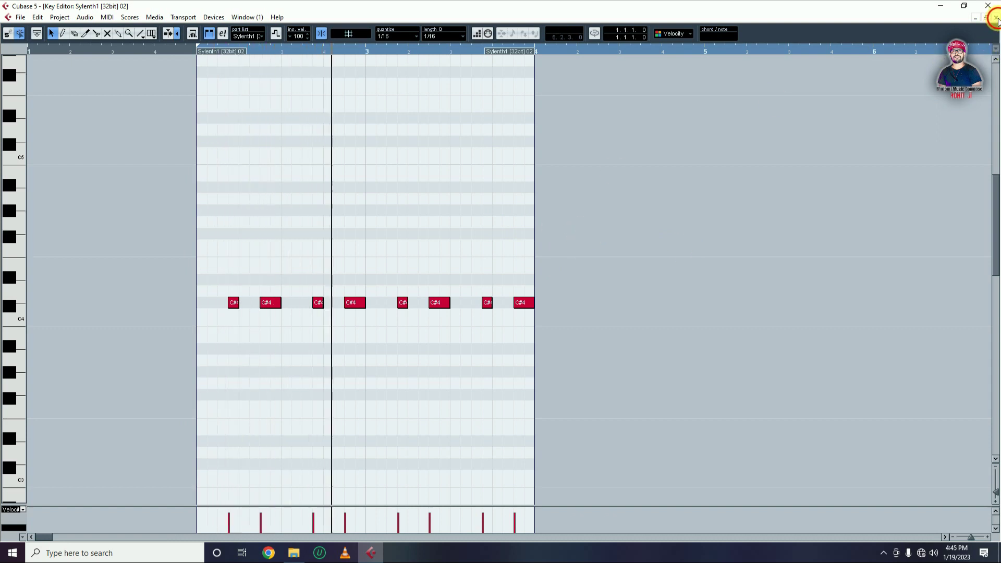
pyautogui.press('Escape')
pyautogui.click(556, 475)
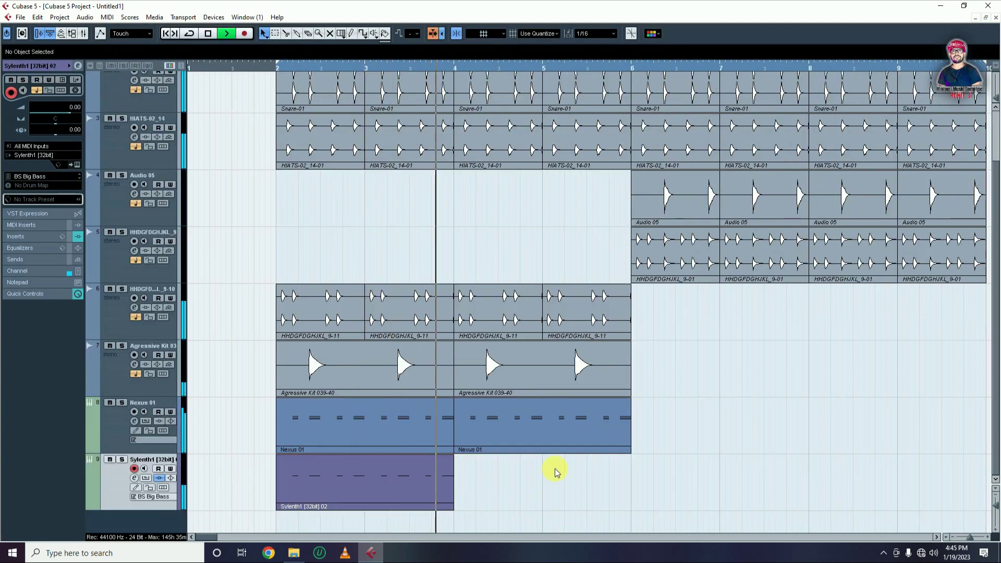
pyautogui.press('space')
# Step: Transpose all Sylenth1 bass notes down one octave to C#3, then close the note editor and audition the part
pyautogui.click(384, 483)
pyautogui.doubleClick(384, 483)
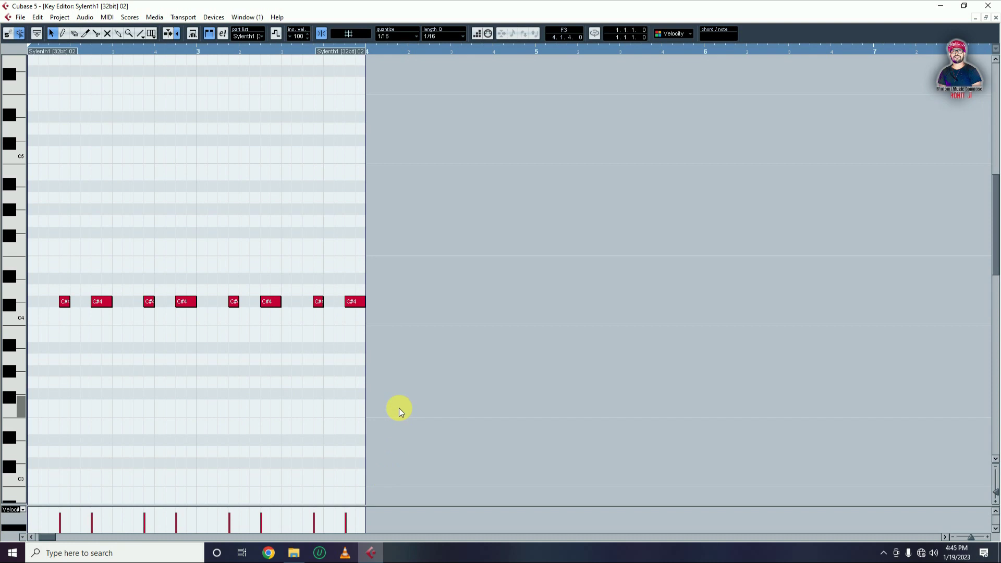
pyautogui.hotkey('shift', 'Down')
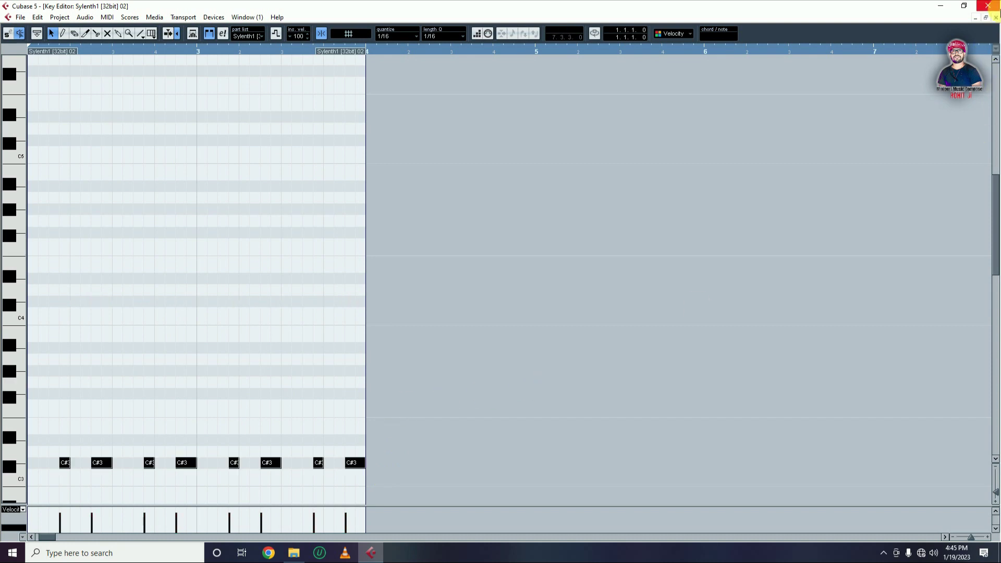
pyautogui.click(996, 18)
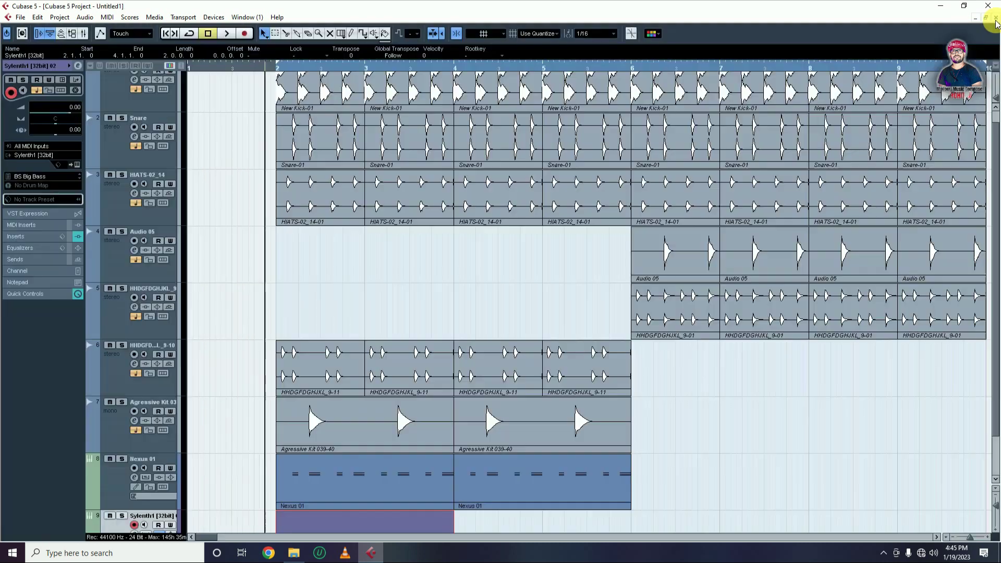
pyautogui.click(777, 381)
pyautogui.press('space')
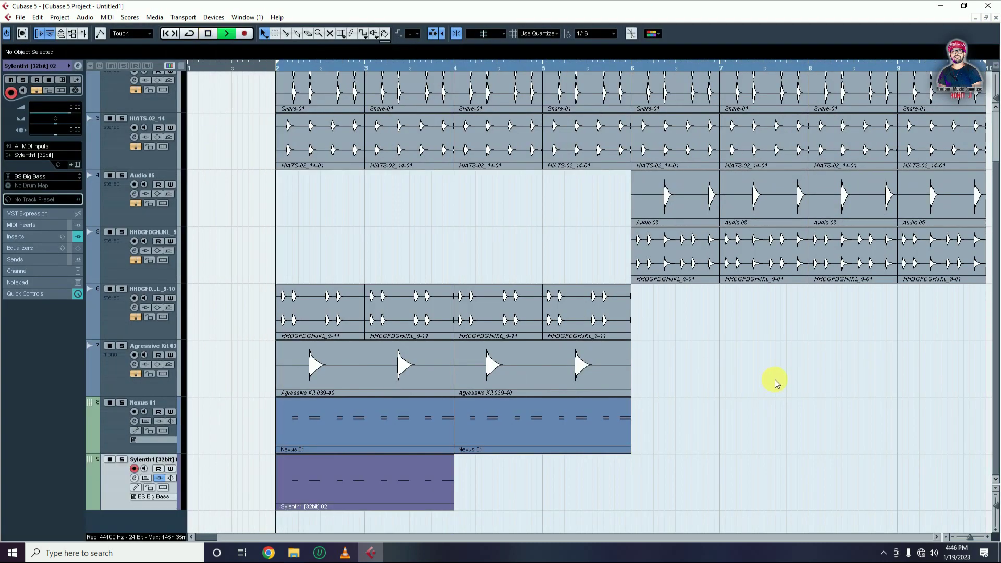
pyautogui.press('space')
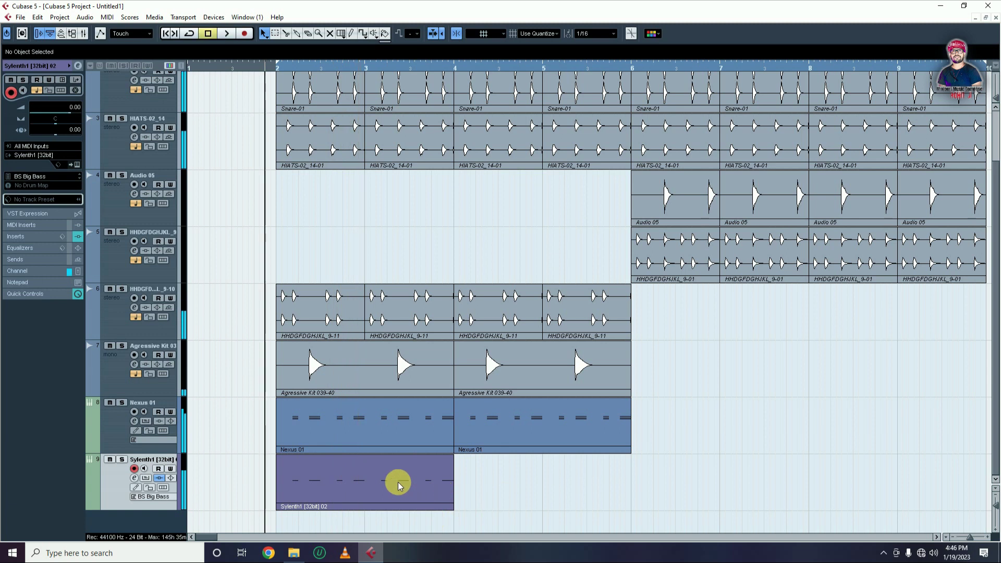
# Step: Duplicate the Sylenth1 part so the copy starts at bar 4, and start playback to check it
pyautogui.click(396, 481)
pyautogui.hotkey('ctrl', 'd')
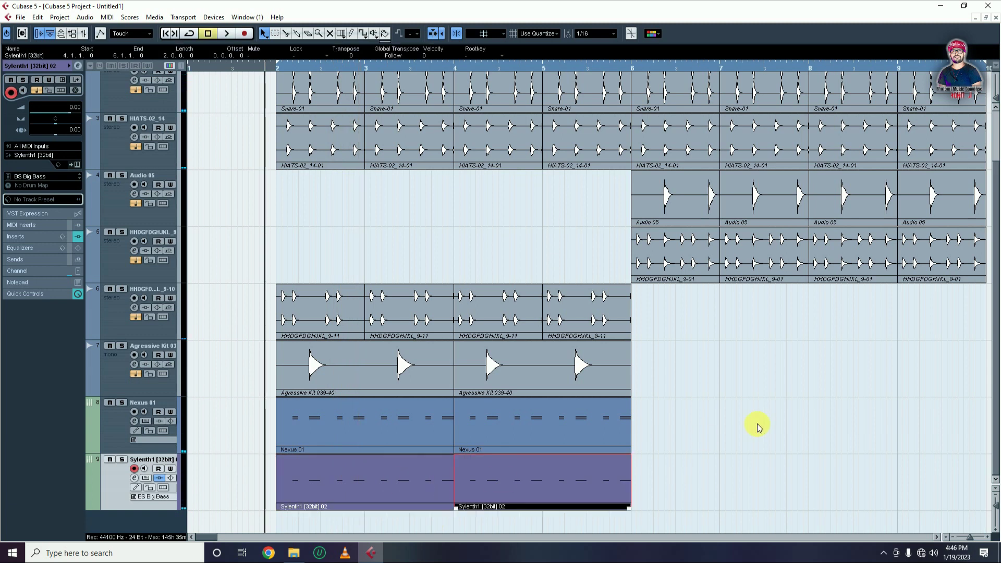
pyautogui.click(758, 427)
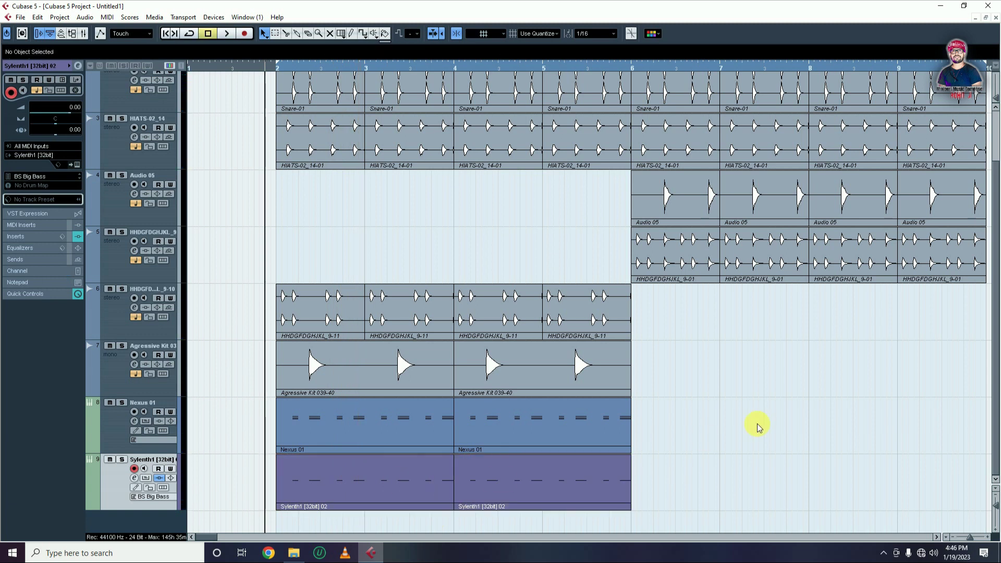
pyautogui.press('space')
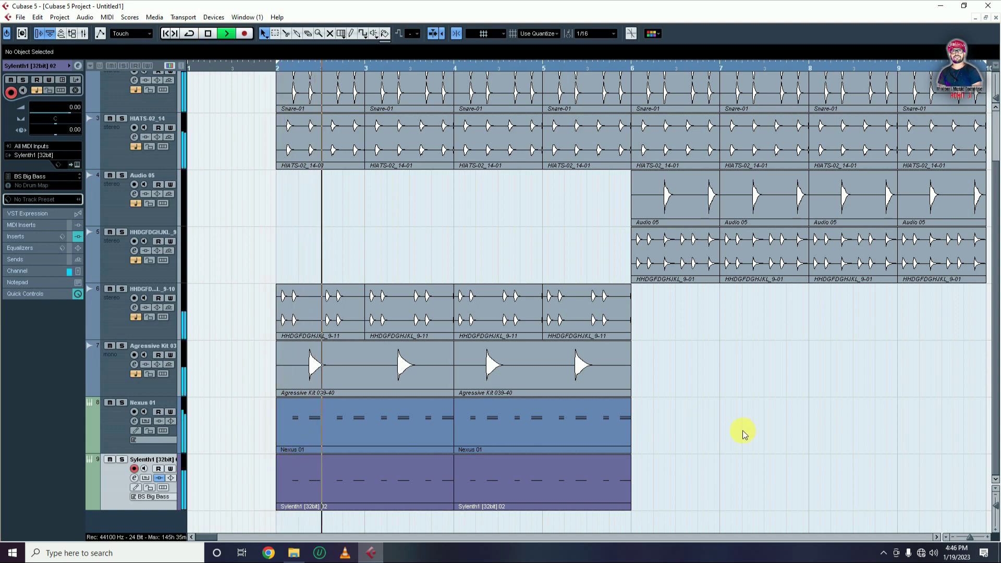
# Step: Stop playback and lower the Sylenth1 track's volume to -4.95
pyautogui.press('space')
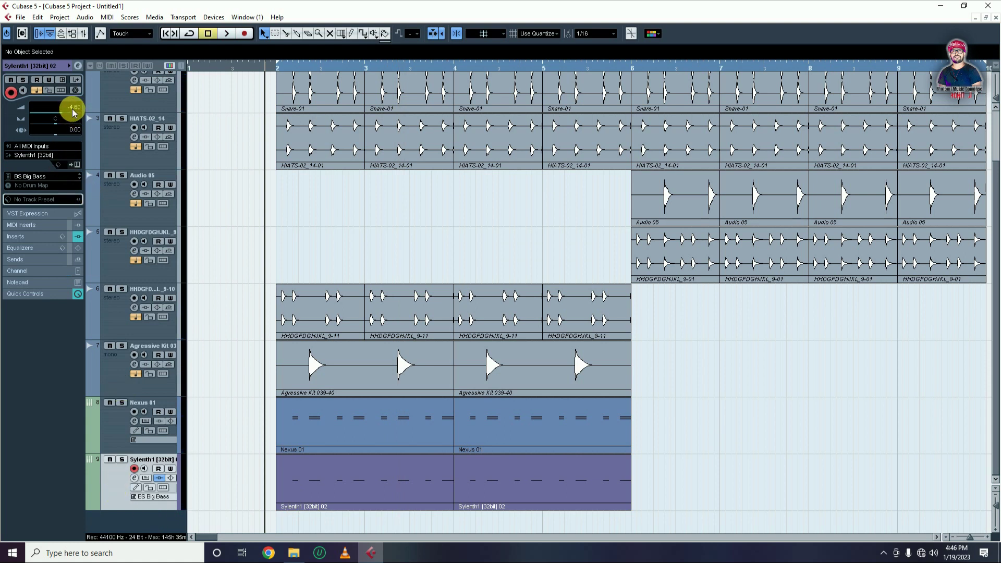
pyautogui.scroll(3, 366, 230)
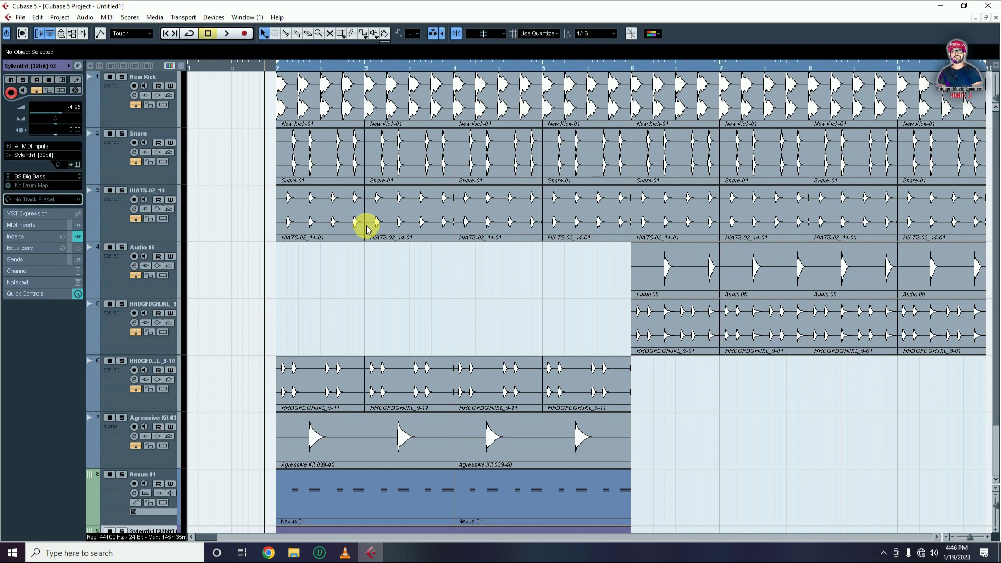
pyautogui.press('g')
pyautogui.press('g')
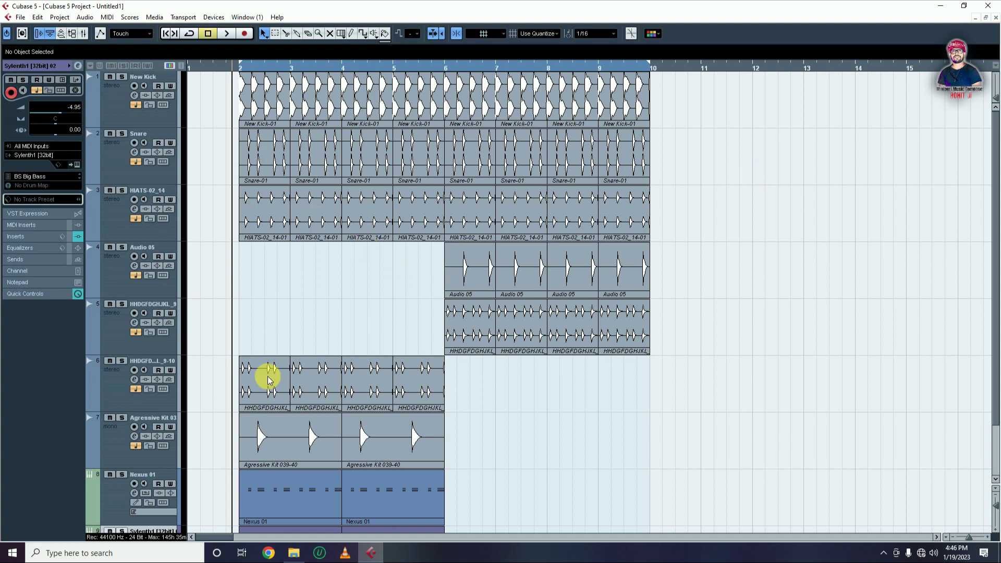
pyautogui.scroll(-1, 307, 360)
pyautogui.scroll(1, 308, 351)
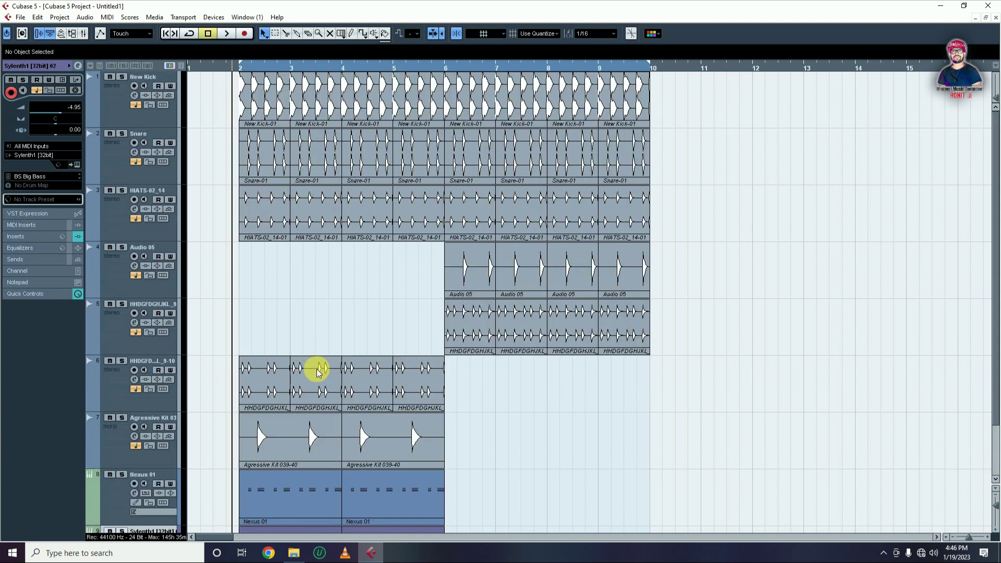
# Step: Play from bar 2, then duplicate the two Nexus and two Sylenth1 parts together to fill bars 6 to 10
pyautogui.click(240, 67)
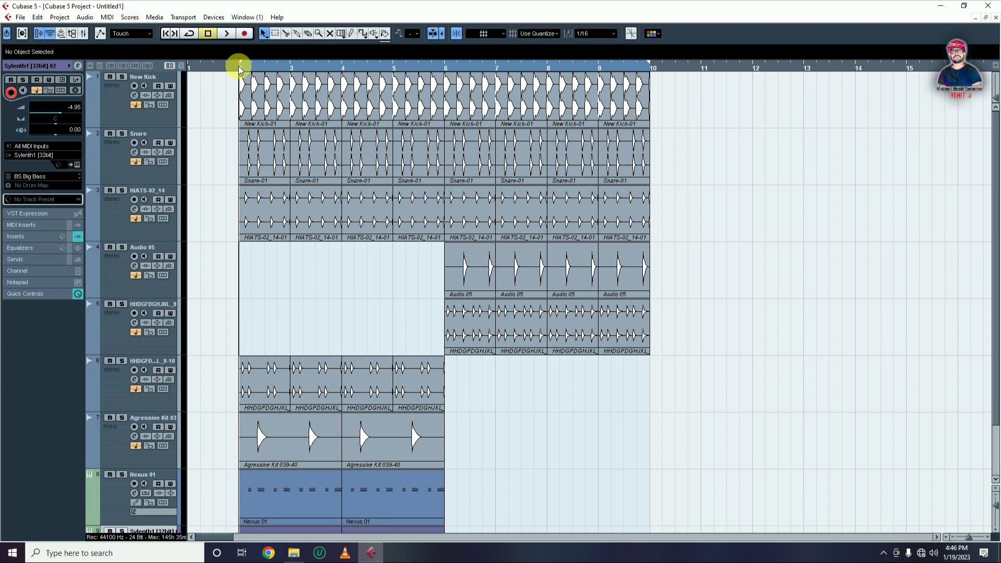
pyautogui.press('space')
pyautogui.scroll(-2, 376, 365)
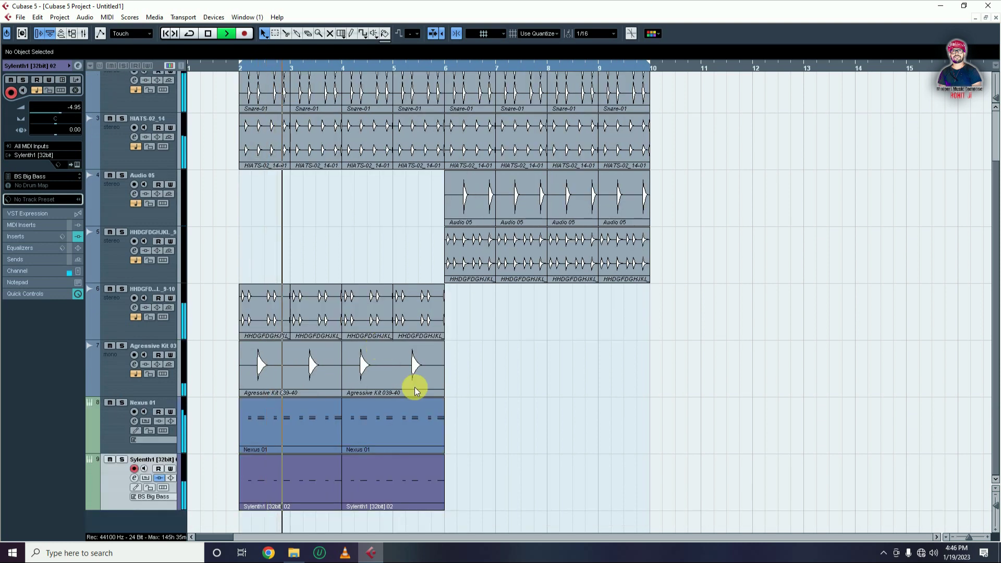
pyautogui.moveTo(481, 414); pyautogui.dragTo(213, 515)
pyautogui.press('space')
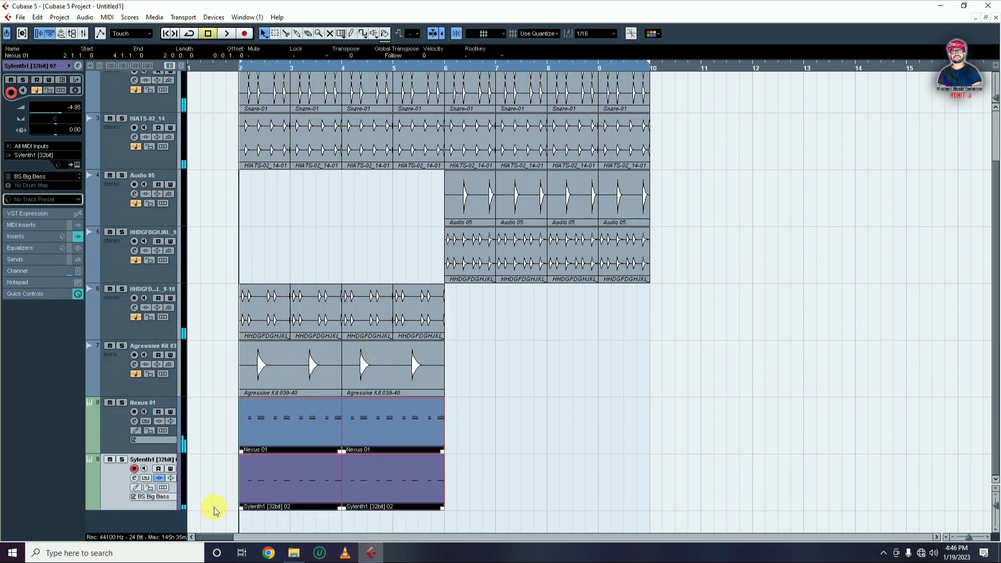
pyautogui.hotkey('ctrl', 'd')
pyautogui.click(496, 339)
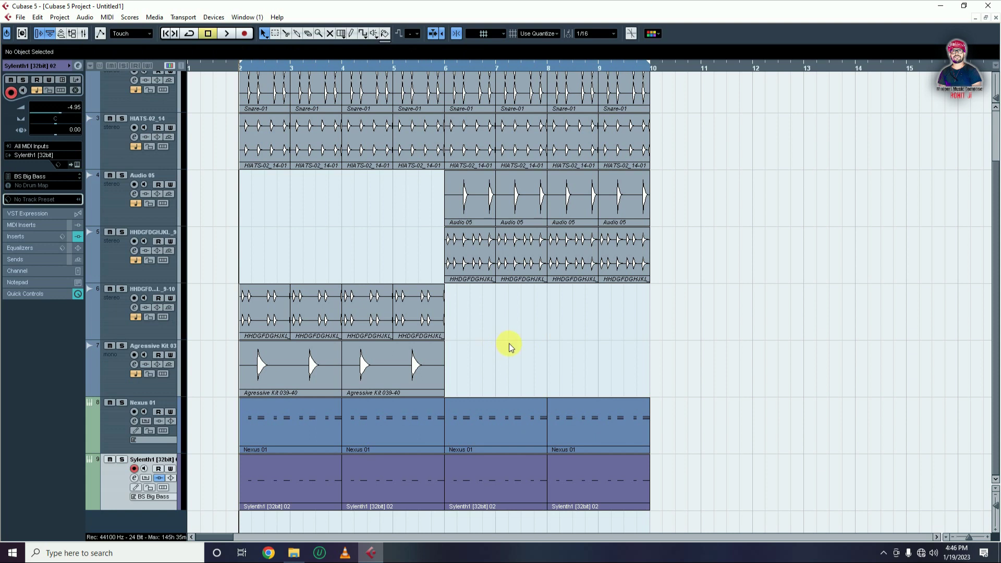
# Step: Play back the extended arrangement from bar 2 and make Nexus 01 the selected track
pyautogui.press('space')
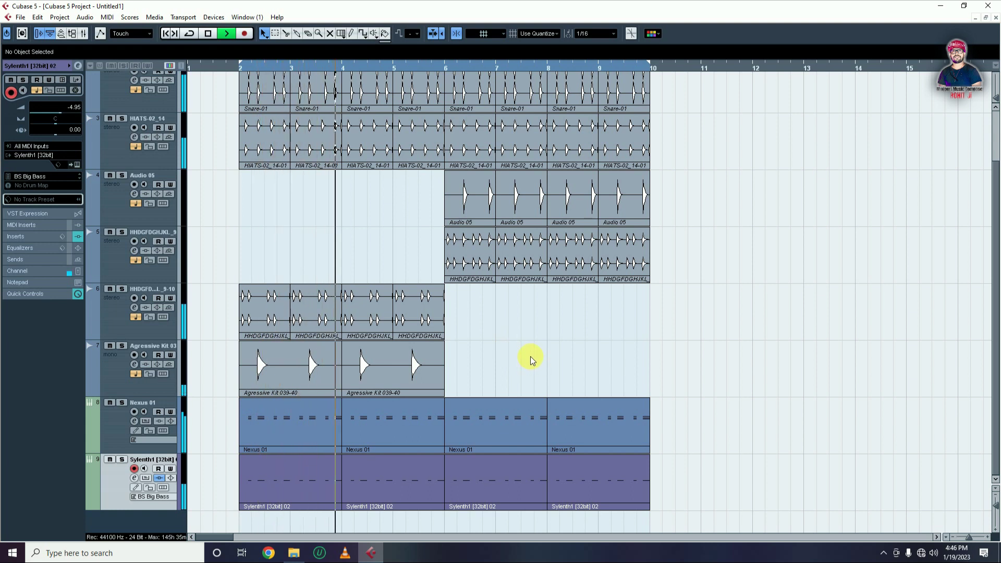
pyautogui.scroll(1, 530, 355)
pyautogui.scroll(-1, 530, 355)
pyautogui.press('space')
pyautogui.scroll(1, 461, 344)
pyautogui.scroll(-1, 461, 344)
pyautogui.click(111, 425)
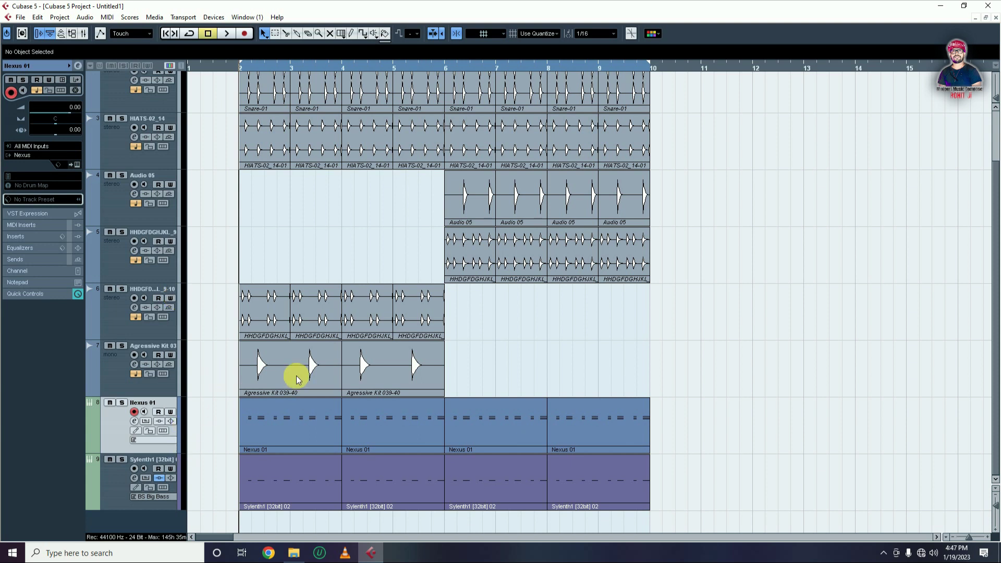
pyautogui.press('space')
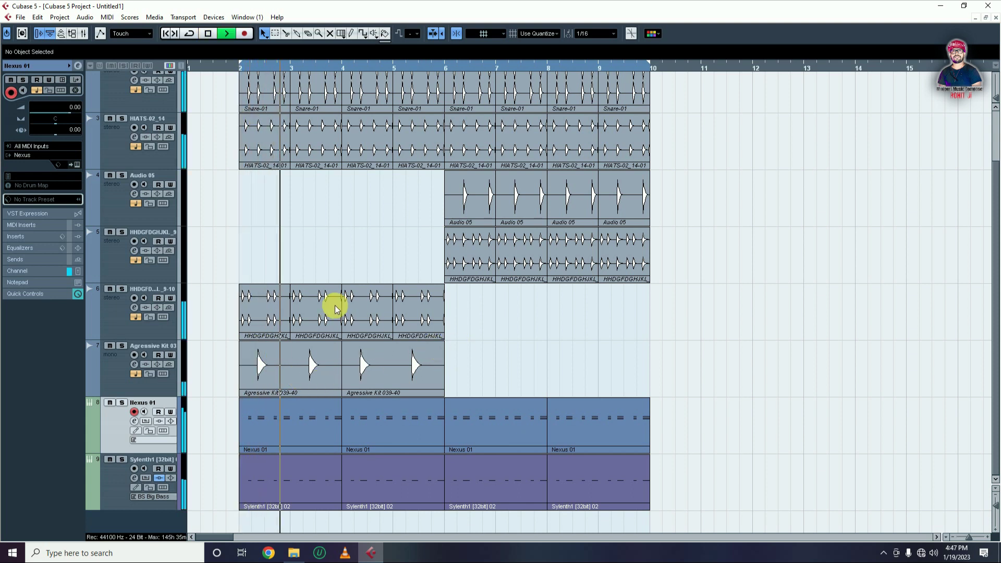
pyautogui.press('space')
# Step: Reduce the track heights so all nine tracks fit in the project view, leaving no event selected
pyautogui.scroll(2, 335, 308)
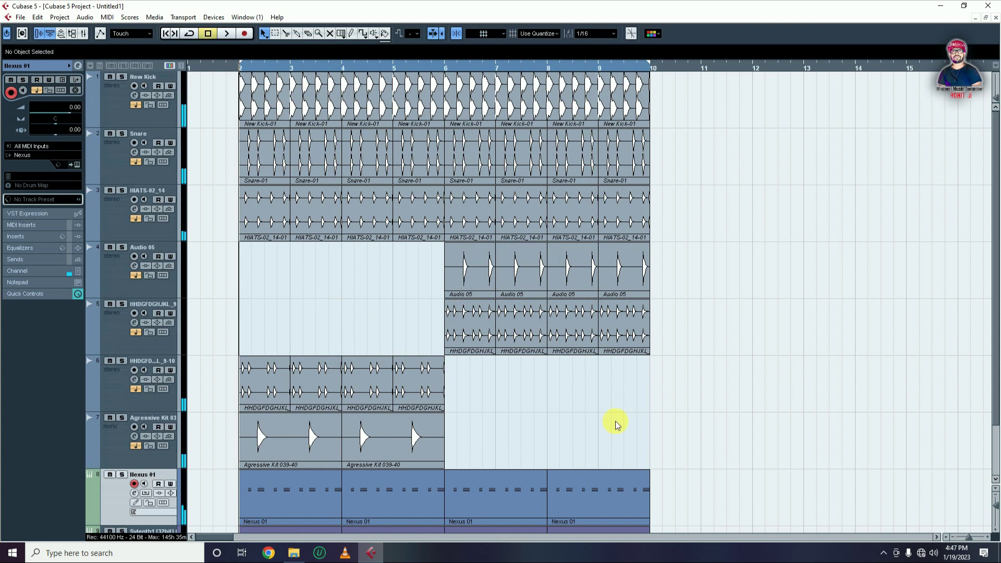
pyautogui.click(996, 508)
pyautogui.moveTo(996, 505); pyautogui.dragTo(995, 504)
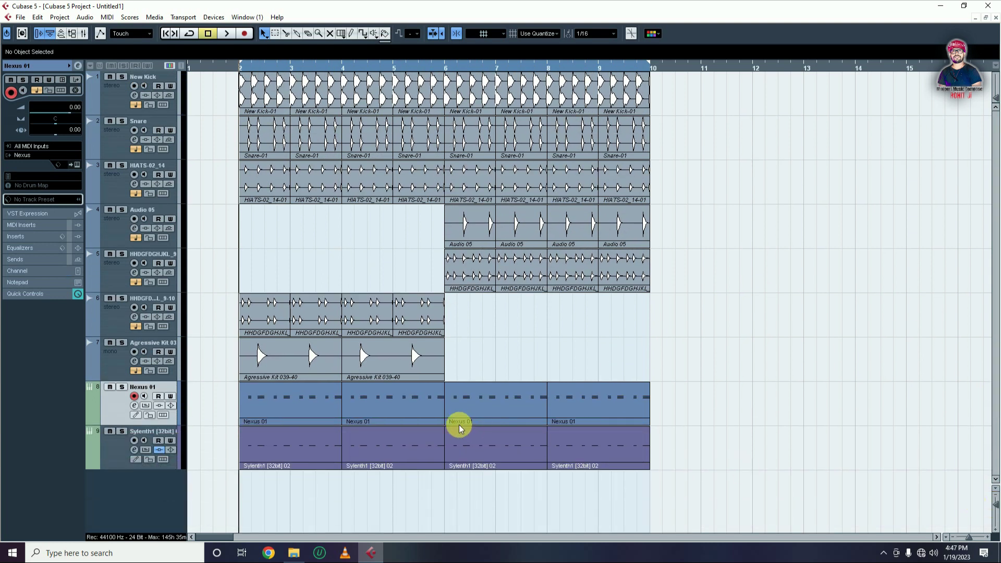
pyautogui.click(409, 359)
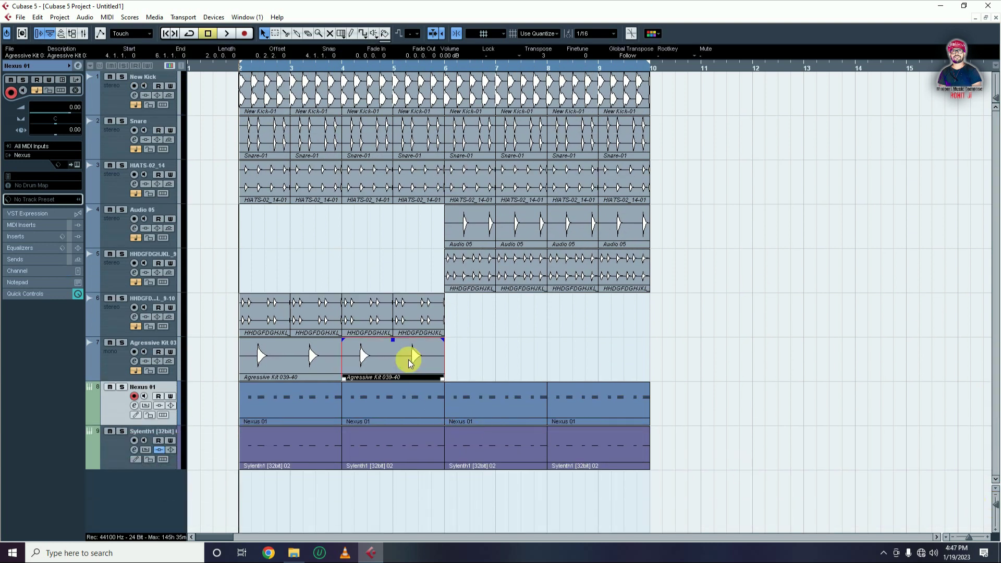
pyautogui.click(371, 229)
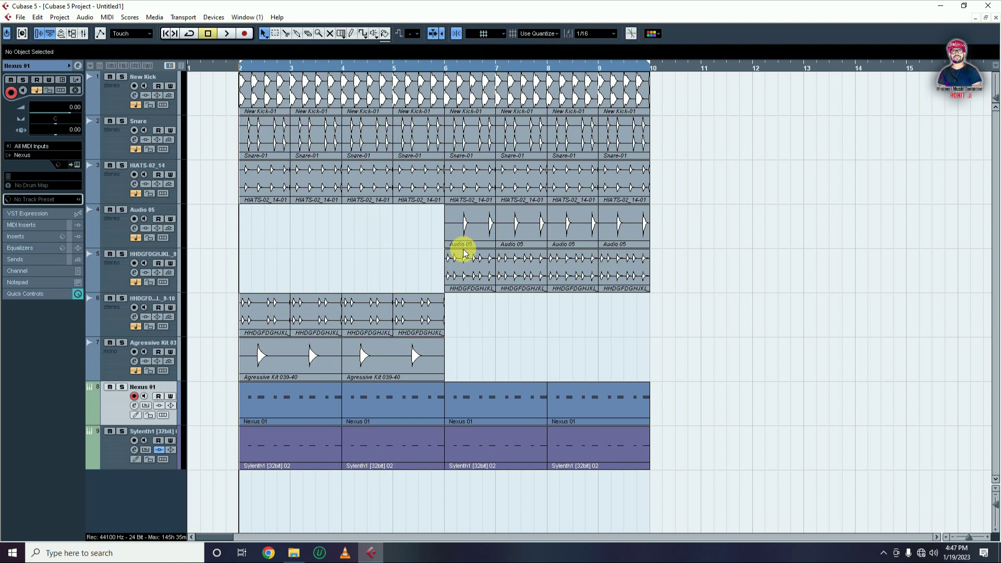